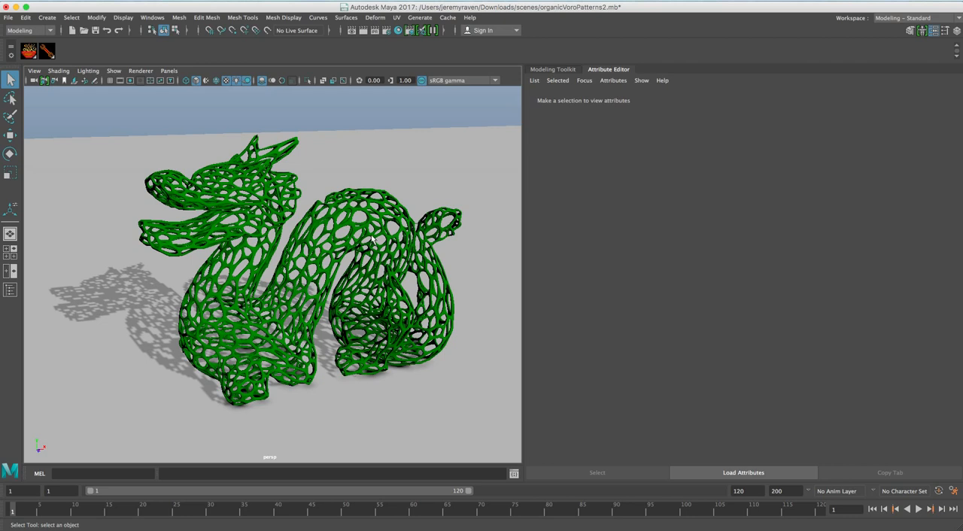
Examine the green lattice dragon model and its organic hole pattern from several angles and distances.
{"action": "left_click_drag", "start_coordinate": [321, 235], "coordinate": [322, 232], "text": "alt"}
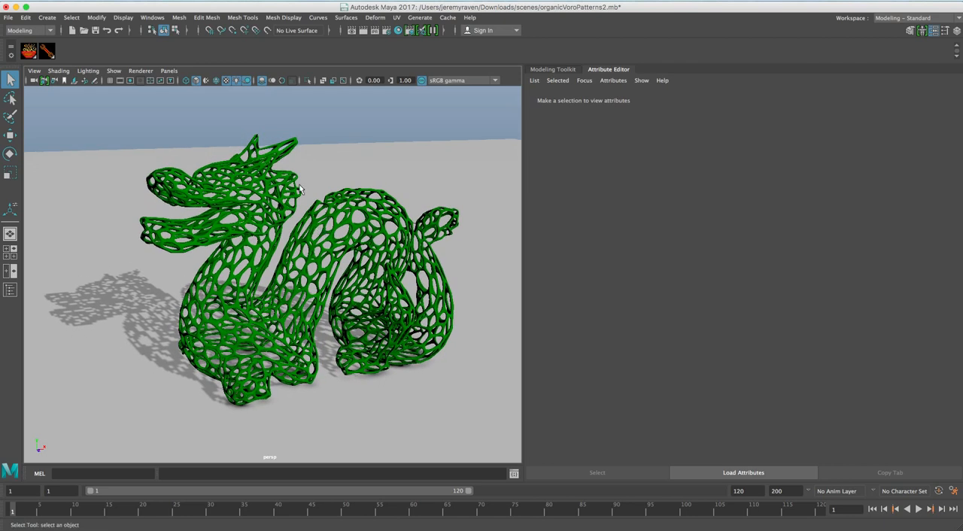
{"action": "left_click_drag", "start_coordinate": [164, 325], "coordinate": [220, 295], "text": "alt"}
{"action": "left_click_drag", "start_coordinate": [253, 231], "coordinate": [232, 245], "text": "alt"}
{"action": "right_click_drag", "start_coordinate": [235, 244], "coordinate": [328, 200], "text": "alt"}
{"action": "middle_click_drag", "start_coordinate": [328, 200], "coordinate": [427, 297], "text": "alt"}
{"action": "left_click_drag", "start_coordinate": [296, 239], "coordinate": [325, 233], "text": "alt"}
{"action": "right_click_drag", "start_coordinate": [325, 233], "coordinate": [258, 222], "text": "alt"}
{"action": "mouse_move", "coordinate": [258, 222]}
{"action": "left_mouse_down", "text": "alt"}
{"action": "mouse_move", "coordinate": [320, 240]}
{"action": "mouse_move", "coordinate": [246, 224]}
{"action": "mouse_move", "coordinate": [274, 228]}
{"action": "left_mouse_up", "text": "alt"}
{"action": "right_click_drag", "start_coordinate": [274, 228], "coordinate": [205, 222], "text": "alt"}
{"action": "middle_click_drag", "start_coordinate": [218, 234], "coordinate": [143, 201], "text": "alt"}
{"action": "right_click_drag", "start_coordinate": [204, 224], "coordinate": [230, 225], "text": "alt"}
{"action": "left_click_drag", "start_coordinate": [230, 225], "coordinate": [240, 221], "text": "alt"}
{"action": "right_click_drag", "start_coordinate": [240, 222], "coordinate": [208, 225], "text": "alt"}
{"action": "left_click_drag", "start_coordinate": [208, 225], "coordinate": [213, 224], "text": "alt"}
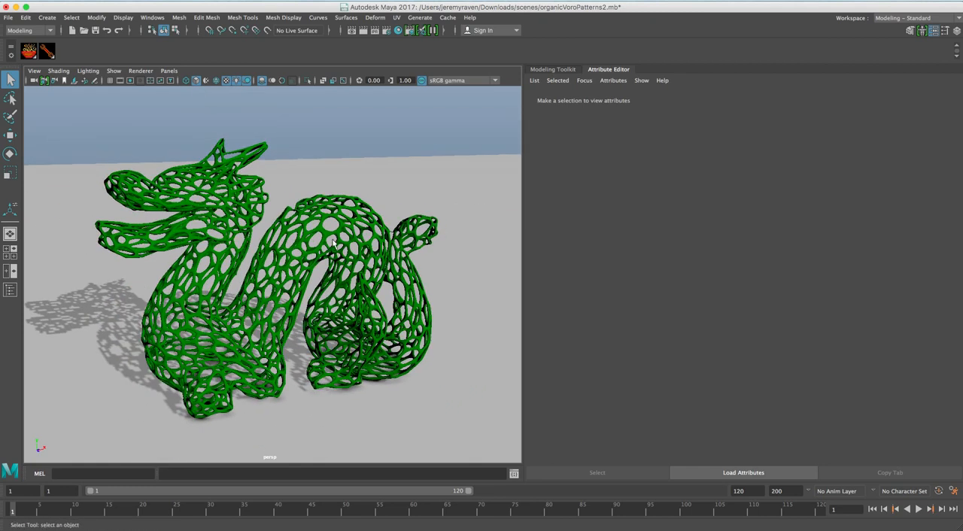
Open the Node Editor above the Attribute Editor, enlarge it and look over the dragon's node network.
{"action": "left_click", "coordinate": [152, 17]}
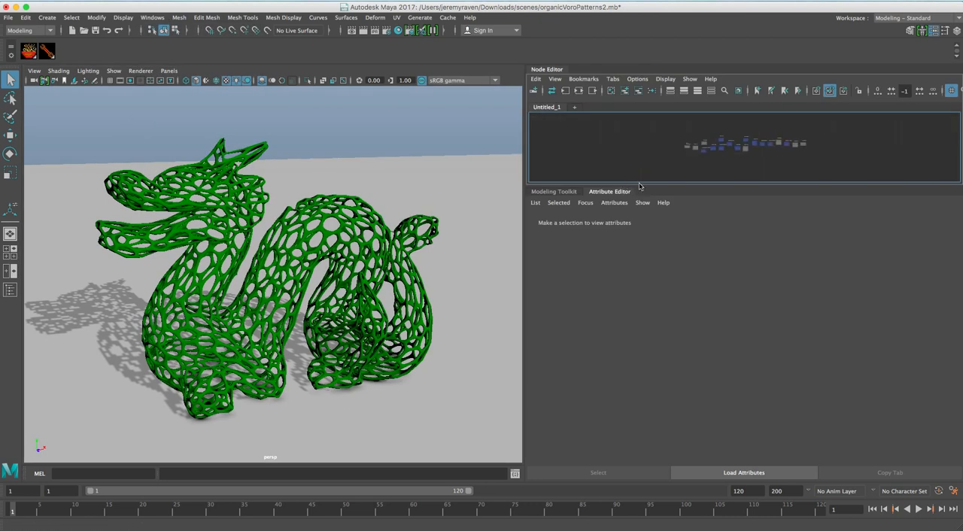
{"action": "left_click_drag", "start_coordinate": [642, 188], "coordinate": [630, 336]}
{"action": "scroll", "coordinate": [752, 200], "scroll_direction": "up", "scroll_amount": 8}
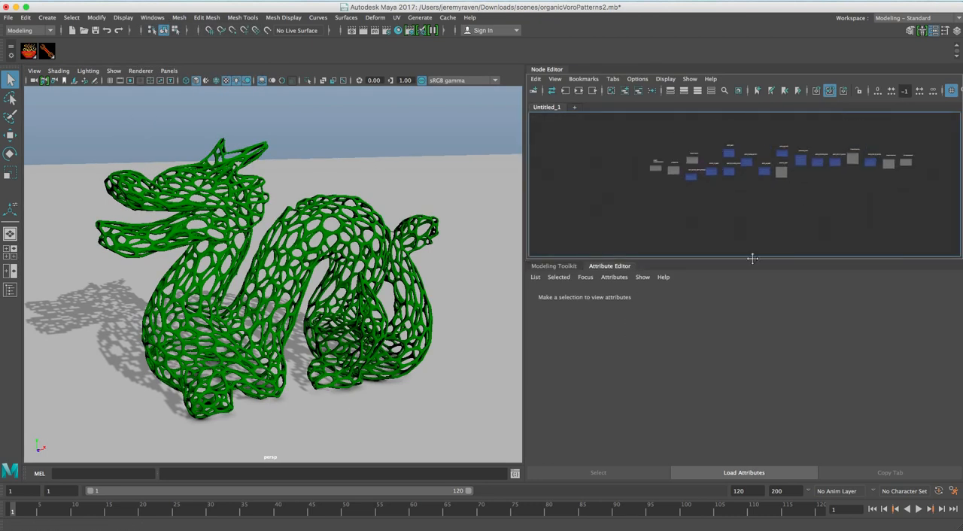
{"action": "middle_click_drag", "start_coordinate": [817, 221], "coordinate": [793, 260], "text": "alt"}
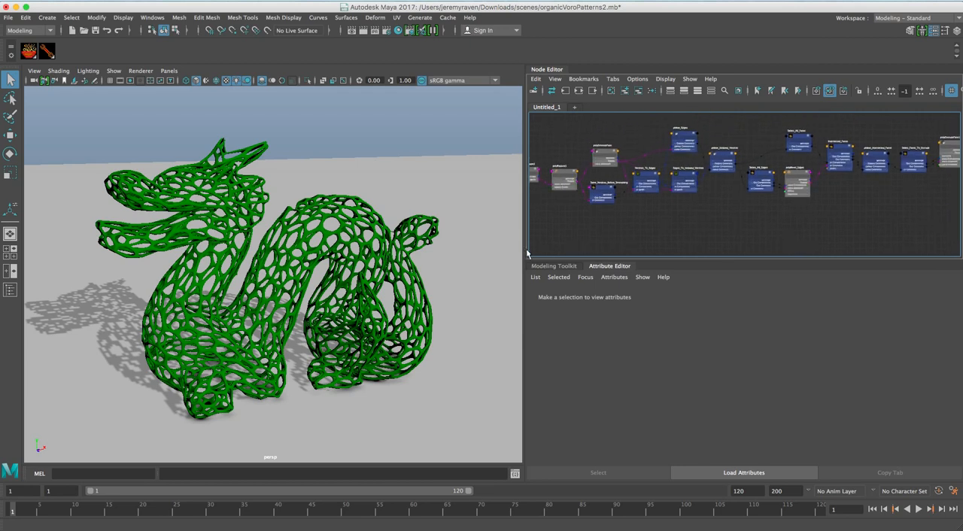
{"action": "left_click_drag", "start_coordinate": [525, 249], "coordinate": [336, 236]}
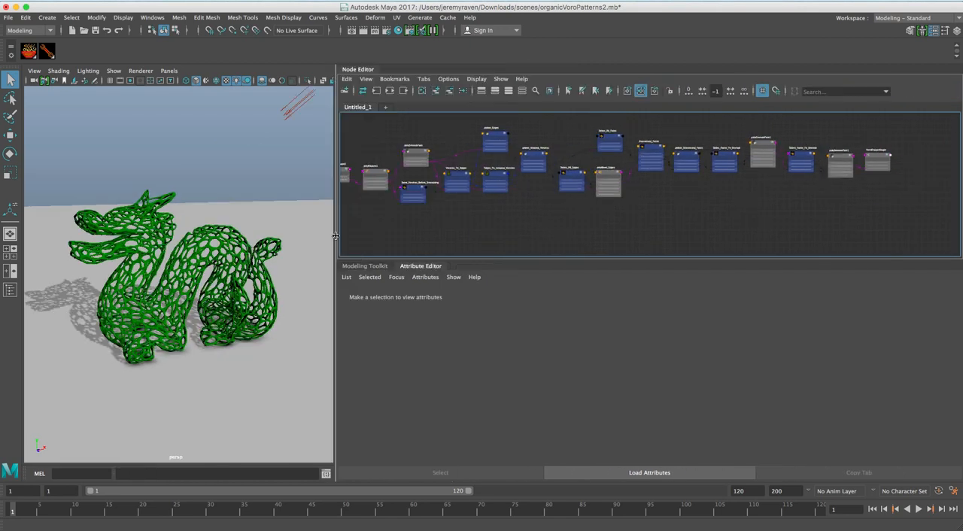
{"action": "middle_click_drag", "start_coordinate": [446, 192], "coordinate": [521, 216], "text": "alt"}
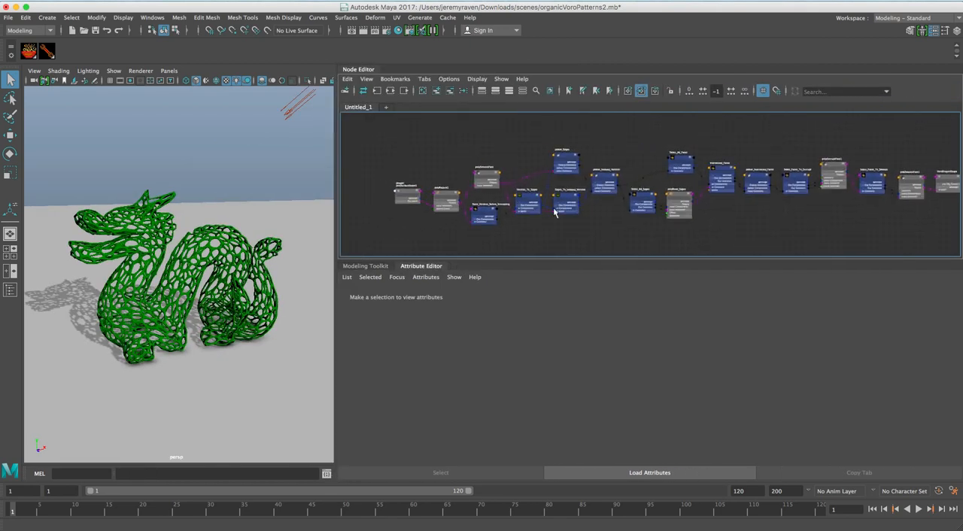
{"action": "middle_click_drag", "start_coordinate": [720, 195], "coordinate": [695, 188], "text": "alt"}
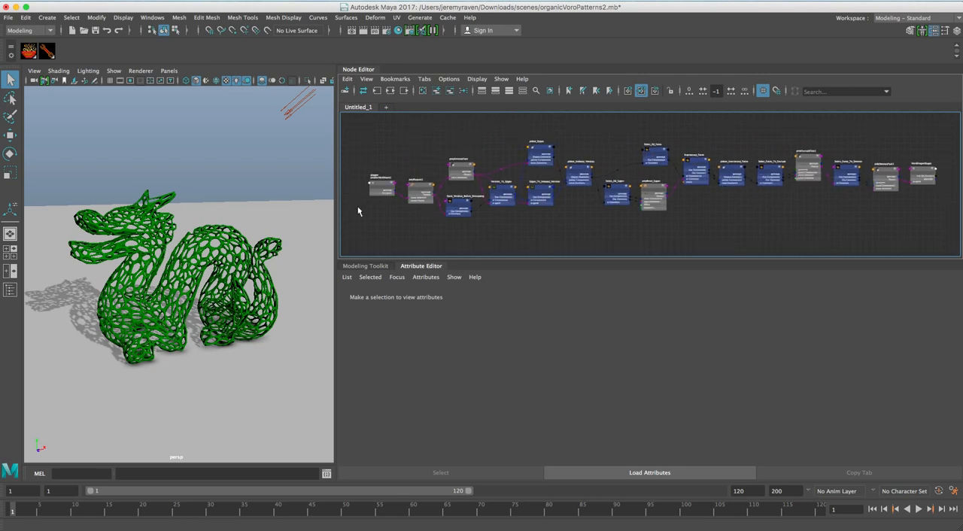
{"action": "left_click_drag", "start_coordinate": [336, 219], "coordinate": [533, 213]}
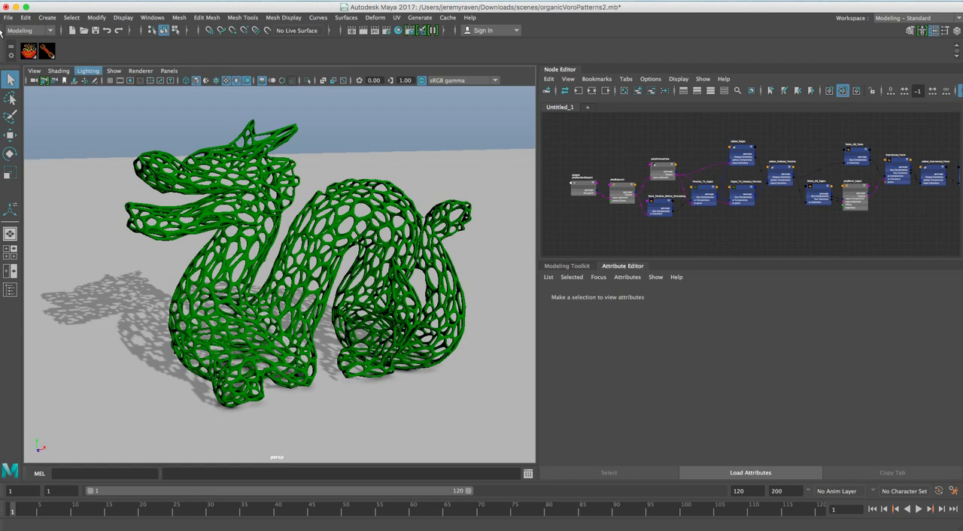
Start a new scene without saving the dragon file and show the viewport grid.
{"action": "left_click", "coordinate": [71, 30]}
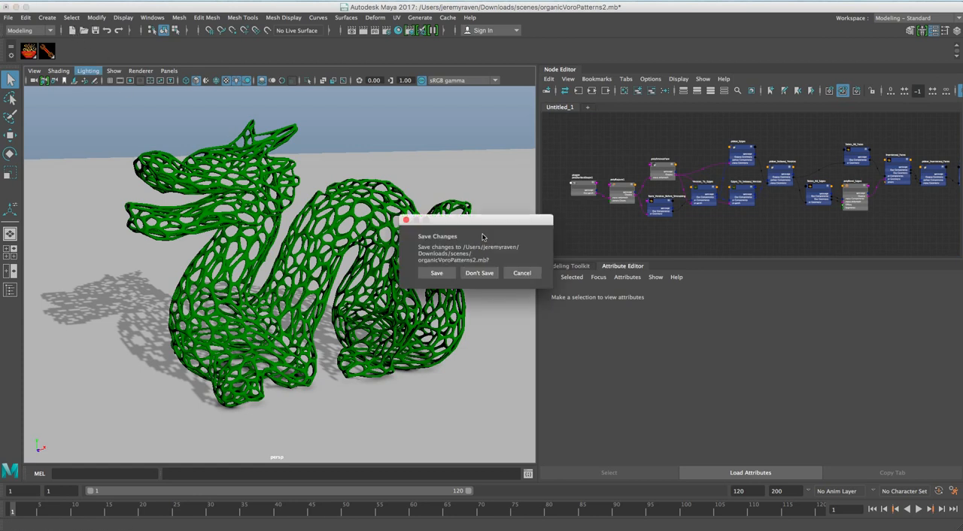
{"action": "left_click", "coordinate": [478, 274]}
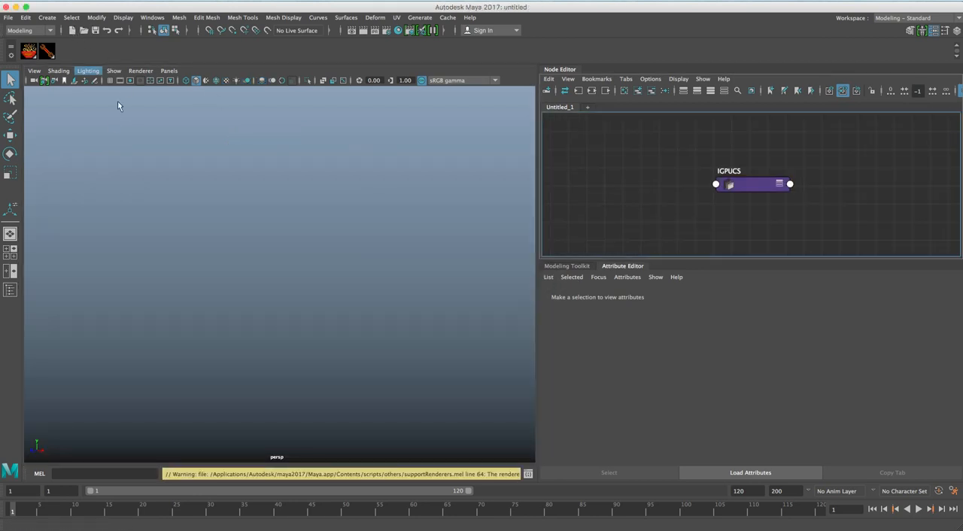
{"action": "left_click", "coordinate": [110, 80]}
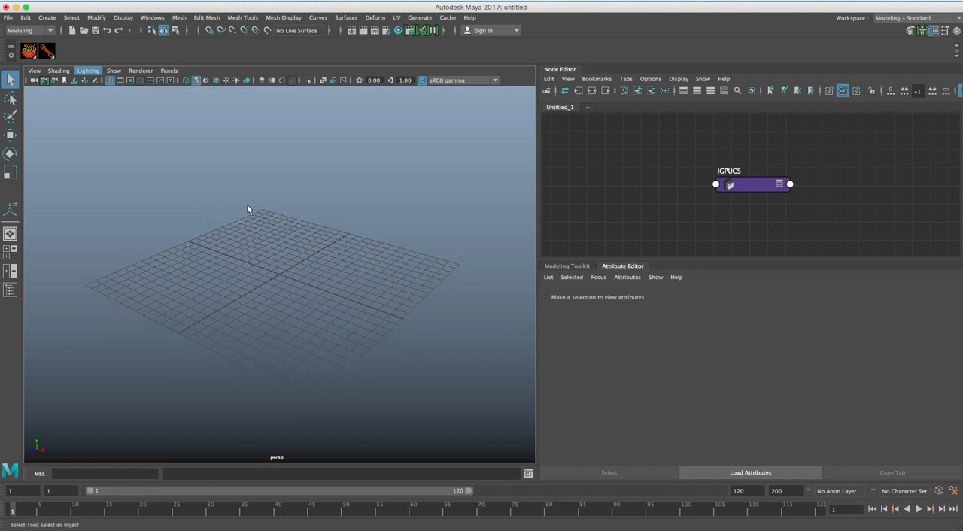
{"action": "key", "text": "g"}
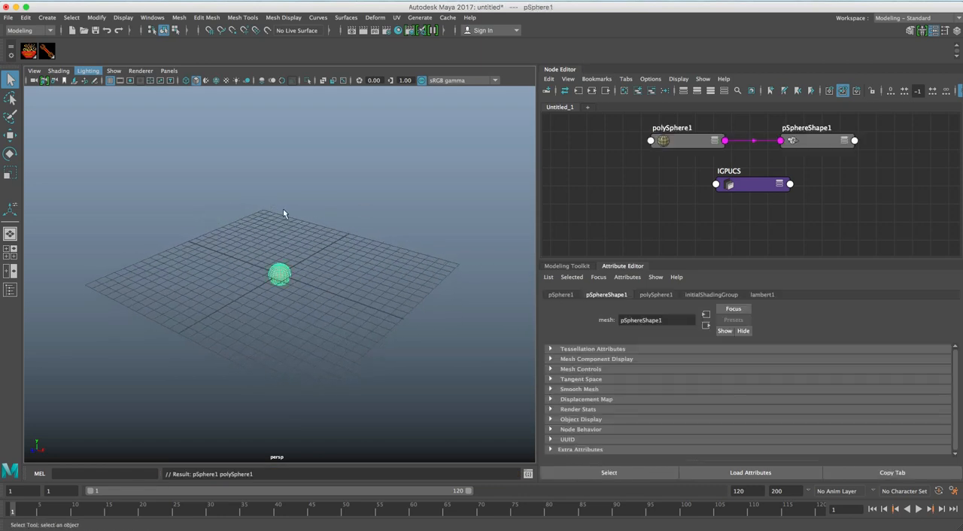
{"action": "left_click_drag", "start_coordinate": [249, 239], "coordinate": [338, 310]}
{"action": "key", "text": "Delete"}
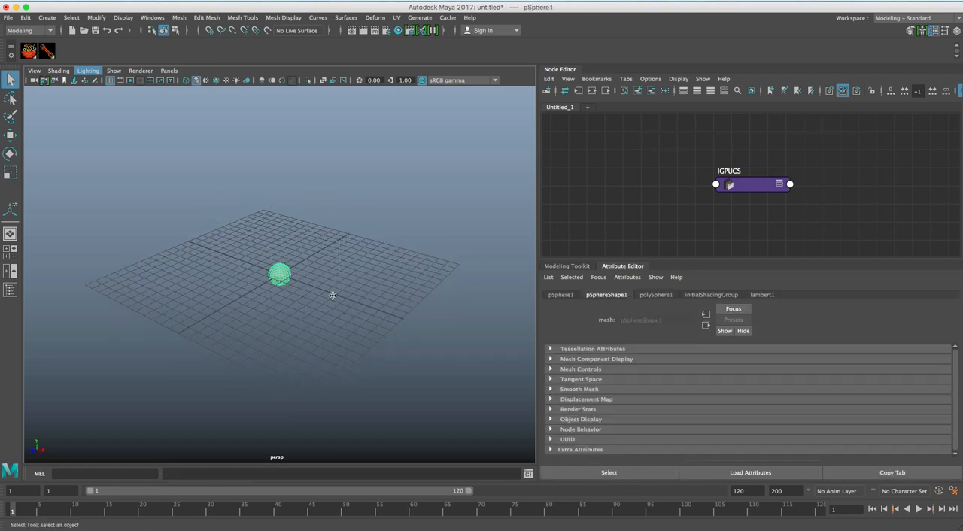
Create a polygon cube at the origin and scale it up uniformly until it nearly covers the grid.
{"action": "right_click", "coordinate": [271, 221], "text": "shift"}
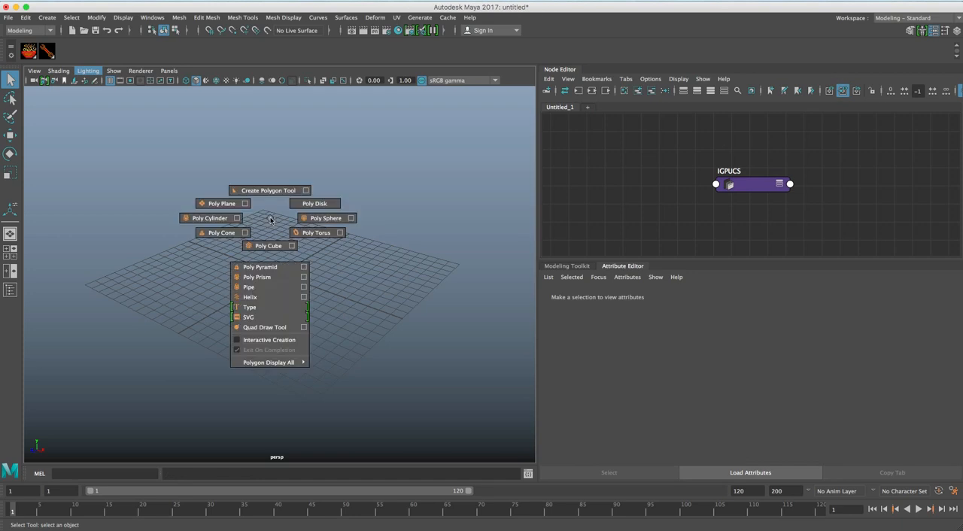
{"action": "left_click", "coordinate": [269, 246]}
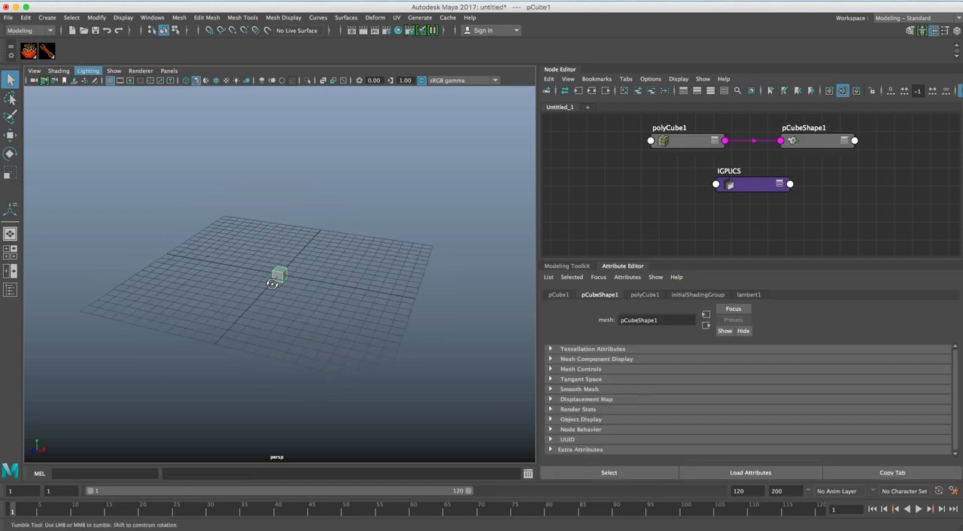
{"action": "key", "text": "r"}
{"action": "left_click_drag", "start_coordinate": [280, 275], "coordinate": [445, 288]}
{"action": "key", "text": "q"}
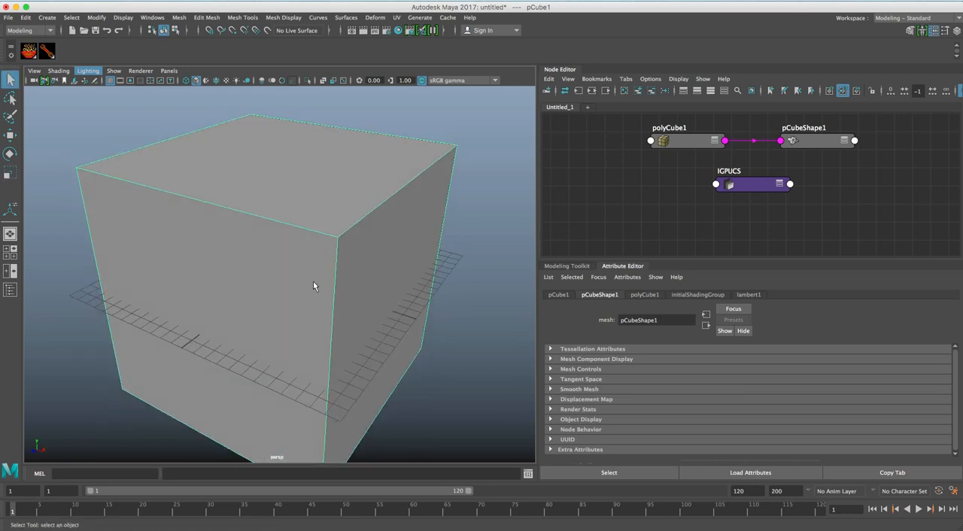
{"action": "right_click_drag", "start_coordinate": [301, 285], "coordinate": [358, 267], "text": "alt"}
Show the wireframe over the shading and set the cube's width, height and depth subdivisions to 15.
{"action": "left_click", "coordinate": [683, 142]}
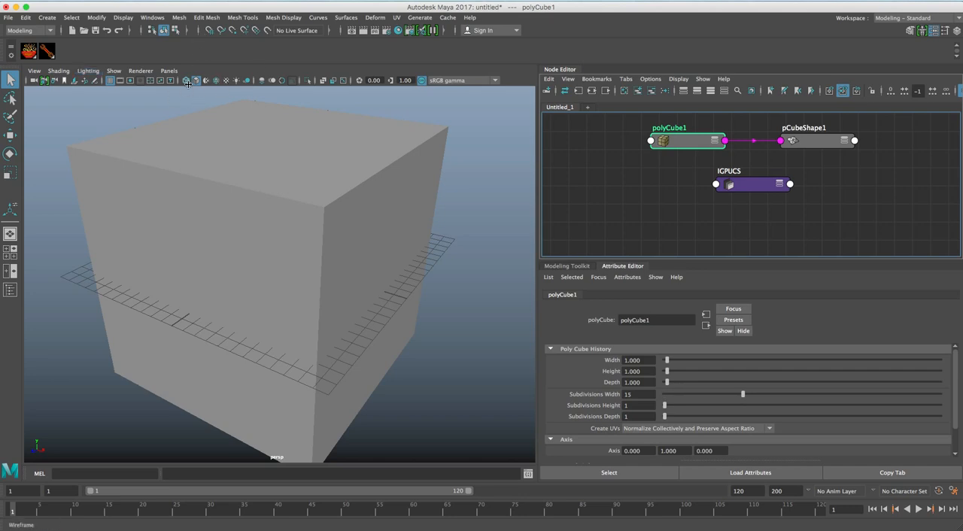
{"action": "left_click", "coordinate": [215, 81]}
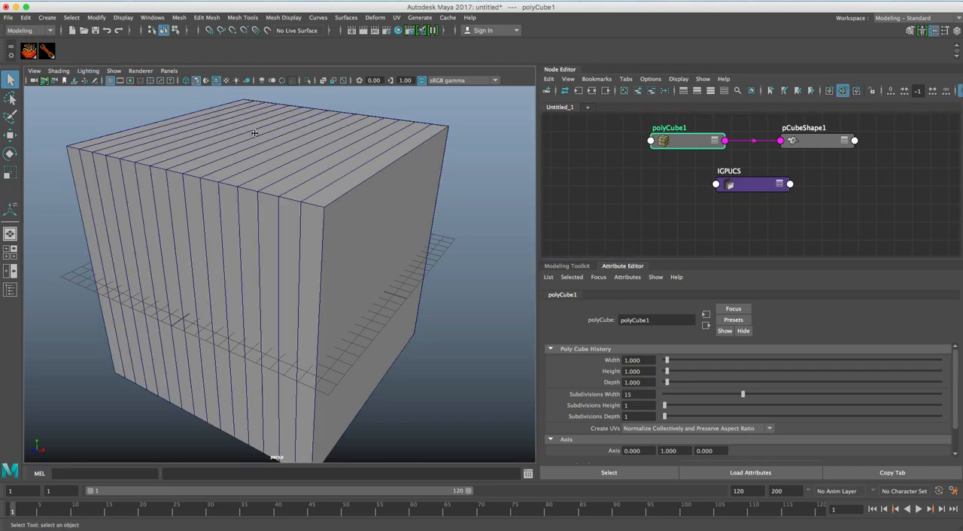
{"action": "left_click", "coordinate": [741, 406]}
{"action": "left_click", "coordinate": [743, 417]}
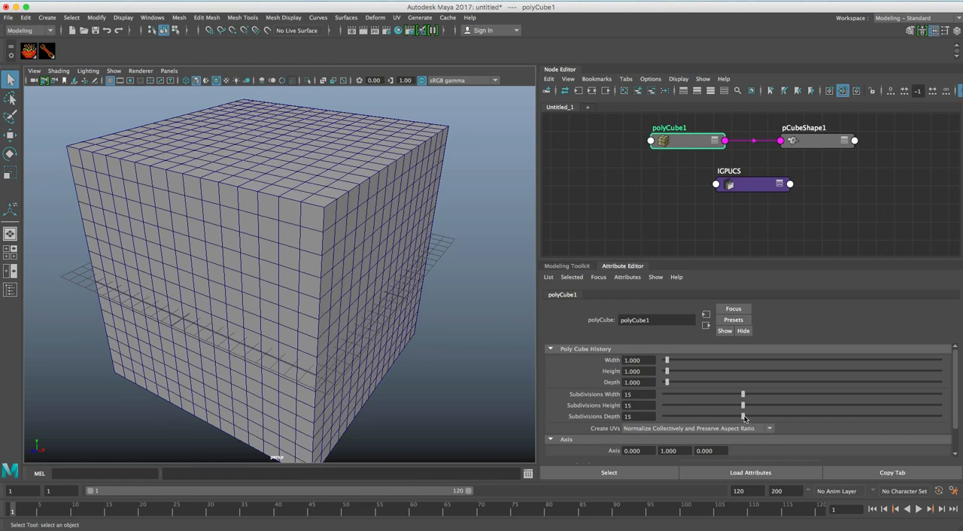
{"action": "left_click_drag", "start_coordinate": [383, 333], "coordinate": [393, 322], "text": "alt"}
Set the cube's width, height and depth subdivisions to 12.
{"action": "left_click", "coordinate": [724, 394]}
{"action": "left_click", "coordinate": [725, 405]}
{"action": "left_click", "coordinate": [726, 417]}
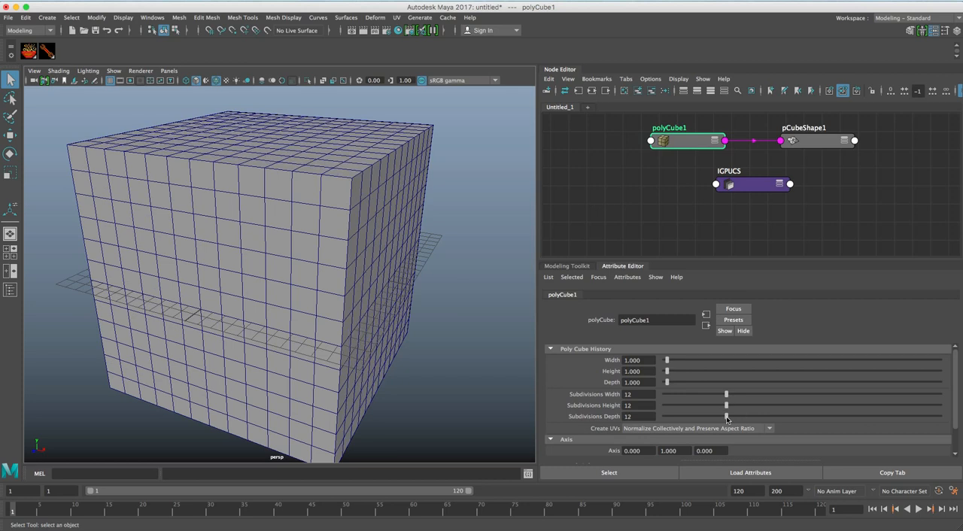
Triangulate the subdivided cube's mesh and deselect it.
{"action": "left_click_drag", "start_coordinate": [298, 270], "coordinate": [324, 273], "text": "alt"}
{"action": "right_click_drag", "start_coordinate": [324, 273], "coordinate": [262, 254], "text": "alt"}
{"action": "mouse_move", "coordinate": [262, 253]}
{"action": "left_mouse_down", "text": "alt"}
{"action": "mouse_move", "coordinate": [289, 242]}
{"action": "mouse_move", "coordinate": [274, 254]}
{"action": "left_mouse_up", "text": "alt"}
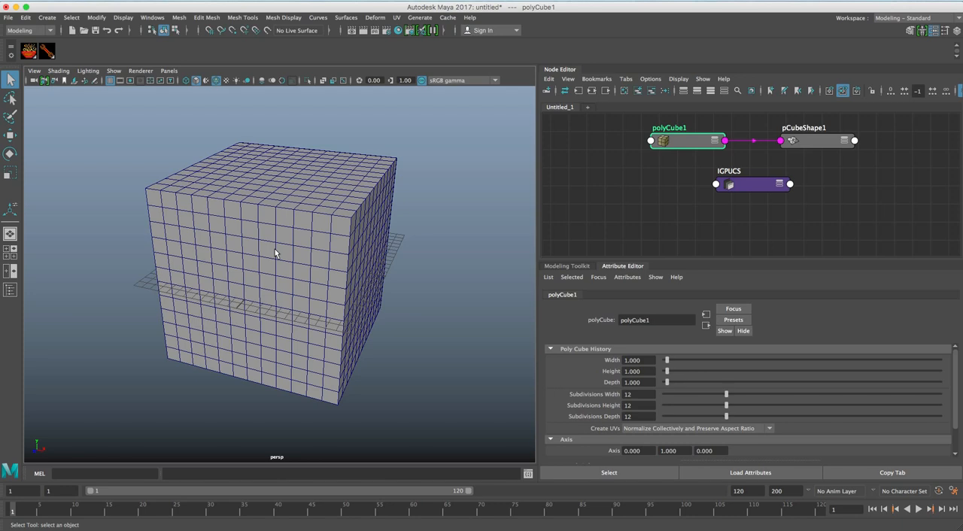
{"action": "left_click_drag", "start_coordinate": [289, 244], "coordinate": [285, 242], "text": "alt"}
{"action": "key", "text": "space"}
{"action": "left_click", "coordinate": [212, 177]}
{"action": "key", "text": "space"}
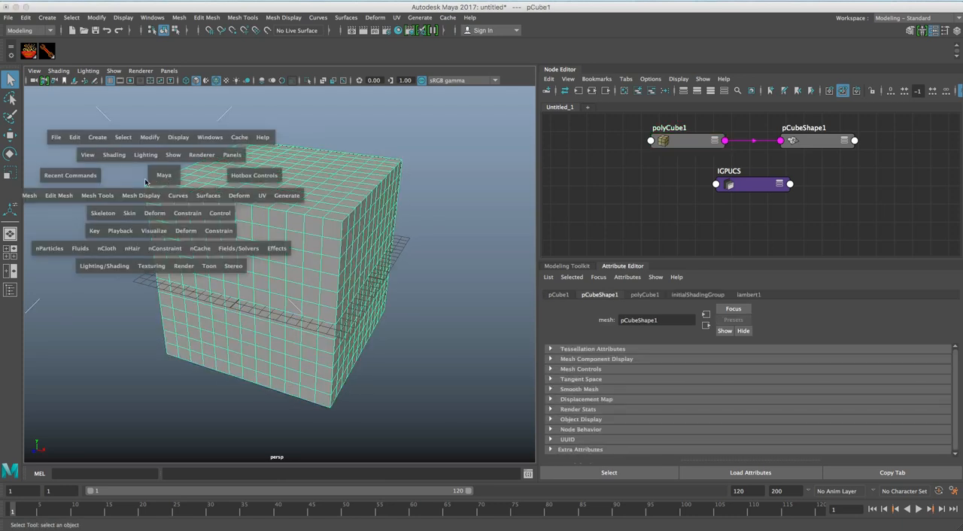
{"action": "left_click_drag", "start_coordinate": [49, 193], "coordinate": [73, 305]}
{"action": "right_click_drag", "start_coordinate": [230, 253], "coordinate": [245, 252], "text": "alt"}
{"action": "left_click", "coordinate": [434, 198]}
Apply Smooth to the triangulated cube with one division level, and deselect the cube.
{"action": "left_click_drag", "start_coordinate": [339, 232], "coordinate": [291, 237], "text": "alt"}
{"action": "scroll", "coordinate": [292, 235], "scroll_direction": "up", "scroll_amount": 3}
{"action": "middle_click_drag", "start_coordinate": [291, 237], "coordinate": [286, 222], "text": "alt"}
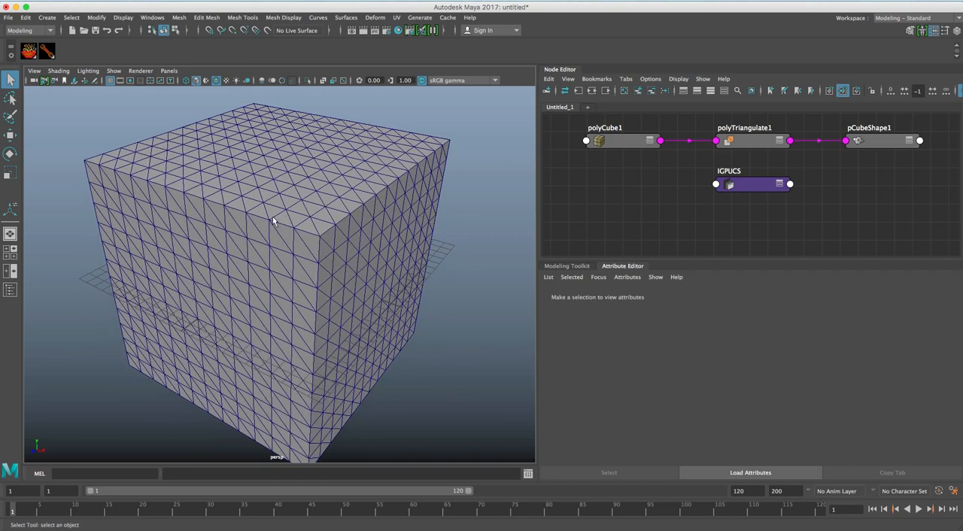
{"action": "left_click", "coordinate": [279, 219]}
{"action": "key", "text": "space"}
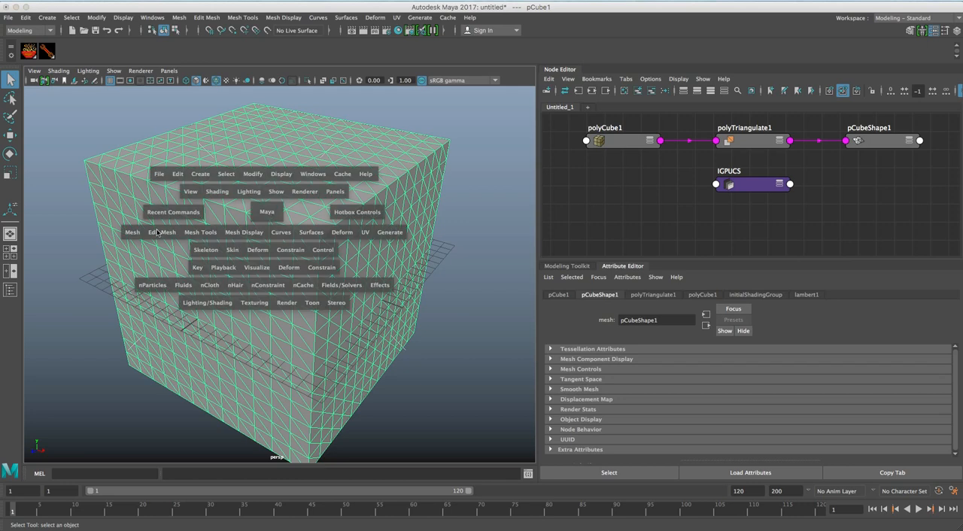
{"action": "left_click", "coordinate": [134, 233]}
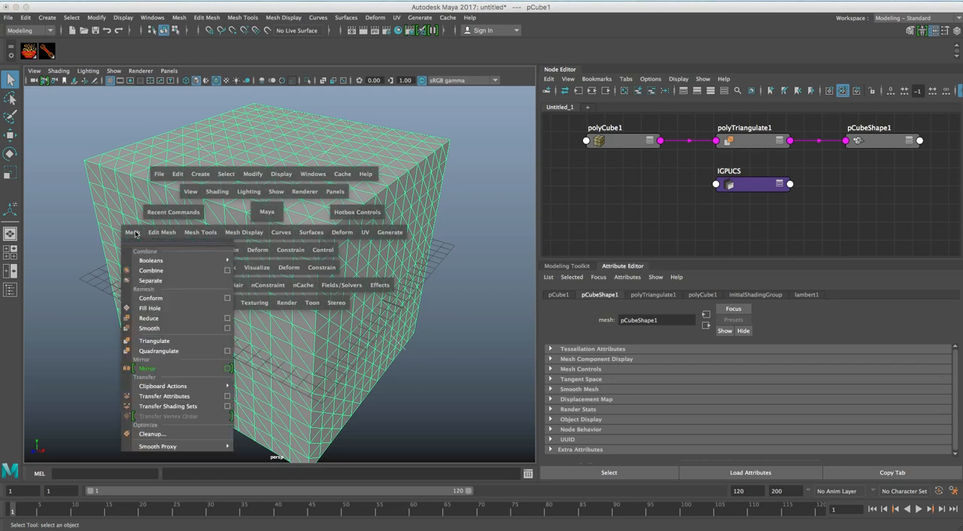
{"action": "left_click", "coordinate": [172, 328]}
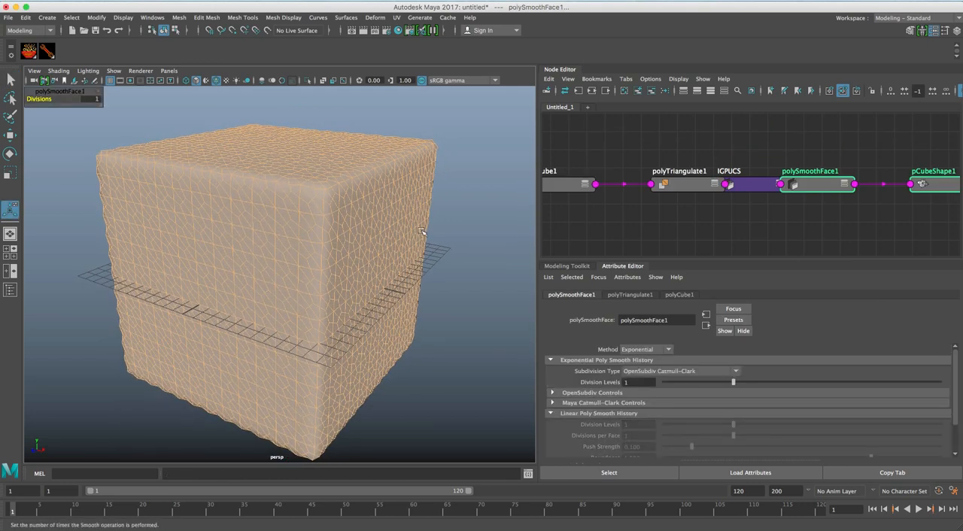
{"action": "left_click", "coordinate": [453, 223]}
Examine the edge pattern on the smoothed cube from several angles.
{"action": "left_click_drag", "start_coordinate": [276, 232], "coordinate": [282, 233], "text": "alt"}
{"action": "mouse_move", "coordinate": [282, 233]}
{"action": "right_mouse_down", "text": "alt"}
{"action": "mouse_move", "coordinate": [256, 230]}
{"action": "mouse_move", "coordinate": [311, 233]}
{"action": "mouse_move", "coordinate": [298, 234]}
{"action": "right_mouse_up", "text": "alt"}
{"action": "mouse_move", "coordinate": [298, 233]}
{"action": "left_mouse_down", "text": "alt"}
{"action": "mouse_move", "coordinate": [314, 213]}
{"action": "mouse_move", "coordinate": [279, 213]}
{"action": "mouse_move", "coordinate": [285, 227]}
{"action": "left_mouse_up", "text": "alt"}
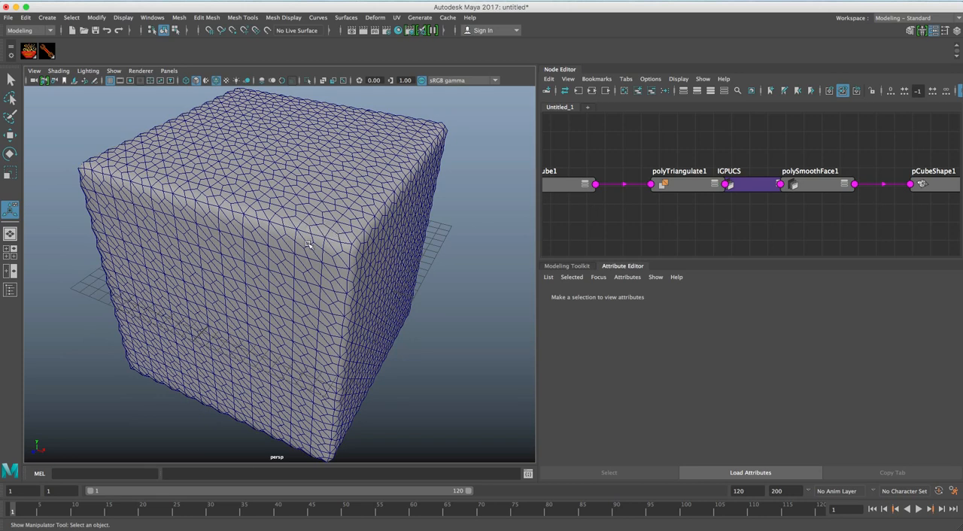
{"action": "left_click_drag", "start_coordinate": [300, 229], "coordinate": [297, 204], "text": "alt"}
{"action": "mouse_move", "coordinate": [297, 203]}
{"action": "middle_mouse_down", "text": "alt"}
{"action": "mouse_move", "coordinate": [293, 212]}
{"action": "mouse_move", "coordinate": [286, 203]}
{"action": "middle_mouse_up", "text": "alt"}
{"action": "right_click_drag", "start_coordinate": [285, 203], "coordinate": [302, 217], "text": "alt"}
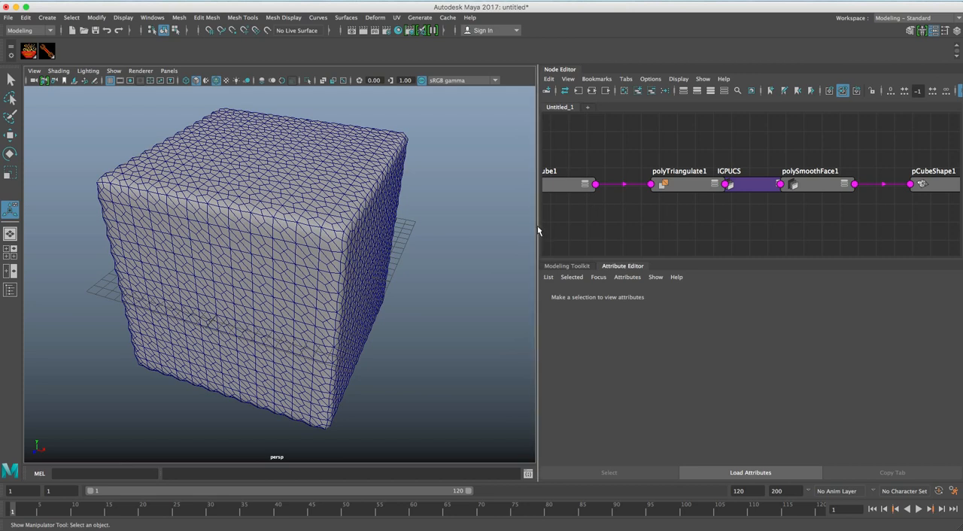
Widen the Node Editor, move polyTriangulate1 clear and remove the IGPUCS script node from the graph.
{"action": "left_click_drag", "start_coordinate": [538, 231], "coordinate": [393, 209]}
{"action": "left_click_drag", "start_coordinate": [546, 189], "coordinate": [504, 170]}
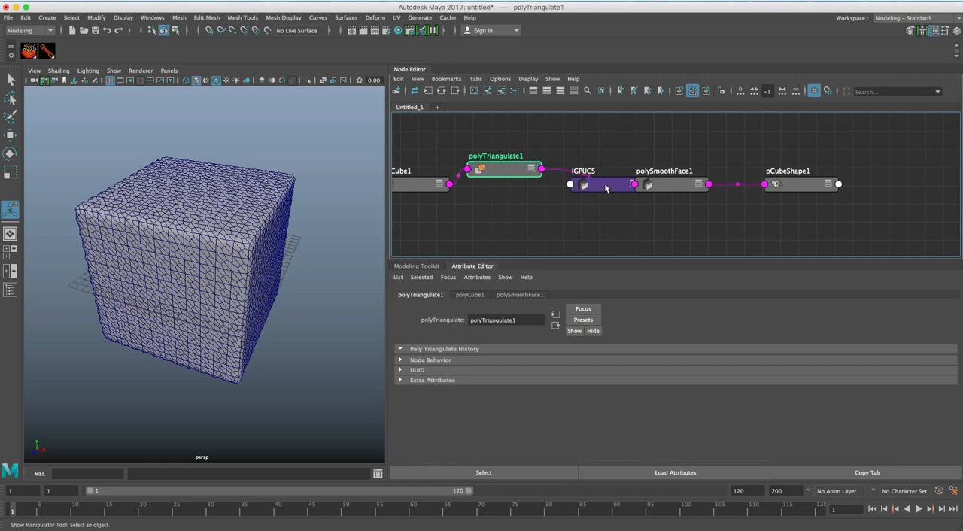
{"action": "left_click_drag", "start_coordinate": [601, 186], "coordinate": [573, 210]}
{"action": "left_click", "coordinate": [501, 91]}
Place polyCube1, polyTriangulate1 and polySmoothFace1 close together in the graph, move pCubeShape1 away and enlarge its icon swatch.
{"action": "right_click_drag", "start_coordinate": [597, 168], "coordinate": [530, 162], "text": "alt"}
{"action": "left_click_drag", "start_coordinate": [475, 177], "coordinate": [451, 169]}
{"action": "left_click_drag", "start_coordinate": [538, 169], "coordinate": [522, 170]}
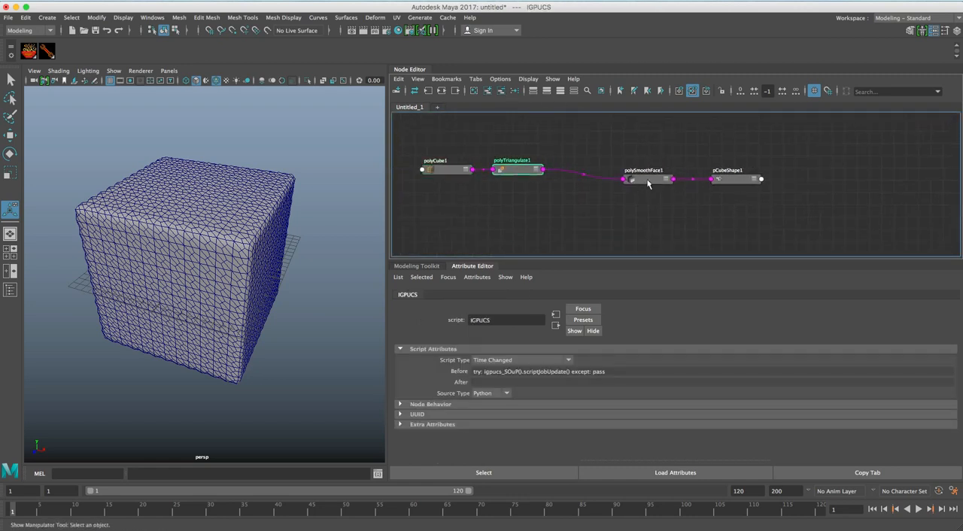
{"action": "left_click_drag", "start_coordinate": [649, 187], "coordinate": [583, 168]}
{"action": "left_click_drag", "start_coordinate": [744, 182], "coordinate": [777, 190]}
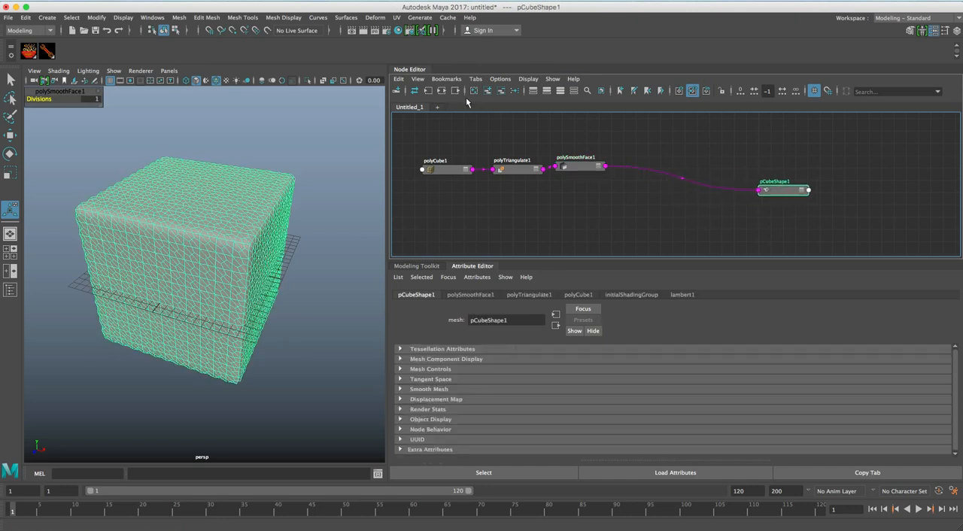
{"action": "left_click", "coordinate": [600, 91]}
{"action": "left_click_drag", "start_coordinate": [775, 197], "coordinate": [784, 189]}
{"action": "scroll", "coordinate": [643, 215], "scroll_direction": "up", "scroll_amount": 3}
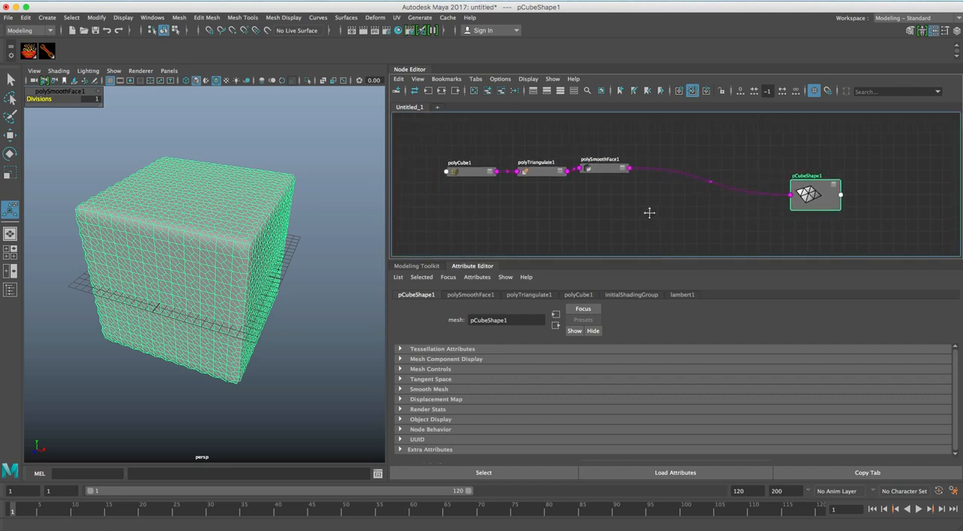
Rearrange the graph so a wide gap separates polyTriangulate1 from polySmoothFace1, and select polyTriangulate1.
{"action": "left_click_drag", "start_coordinate": [600, 163], "coordinate": [633, 162]}
{"action": "left_click_drag", "start_coordinate": [446, 167], "coordinate": [439, 167]}
{"action": "left_click", "coordinate": [524, 169]}
{"action": "left_click_drag", "start_coordinate": [523, 168], "coordinate": [514, 167]}
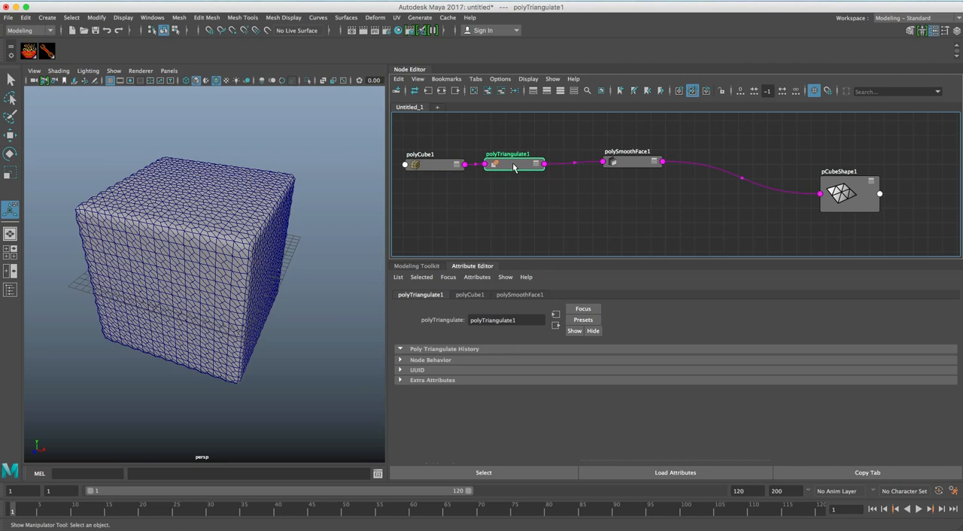
{"action": "left_click_drag", "start_coordinate": [644, 165], "coordinate": [676, 168]}
{"action": "left_click", "coordinate": [511, 165]}
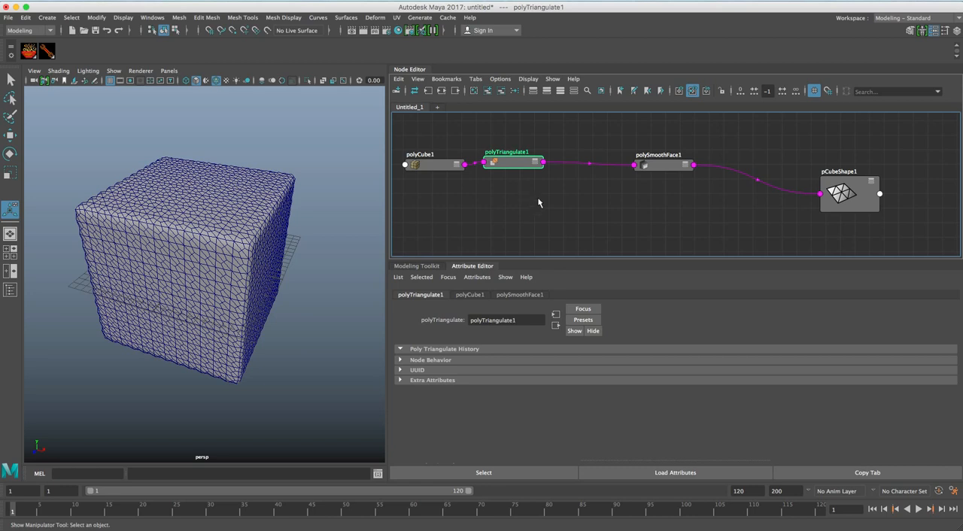
Add a group node to the graph and delete the timeToUnitConversion1 node feeding it.
{"action": "left_click", "coordinate": [23, 48]}
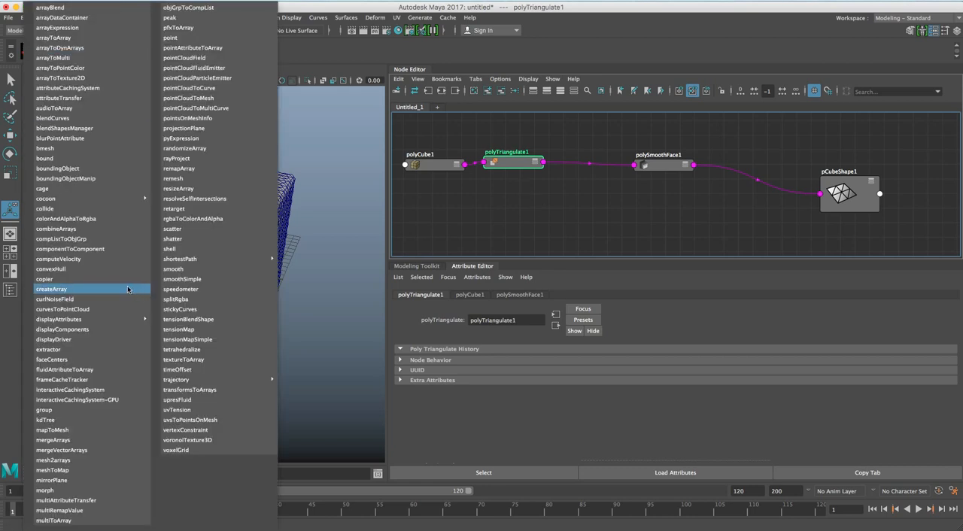
{"action": "left_click", "coordinate": [101, 410]}
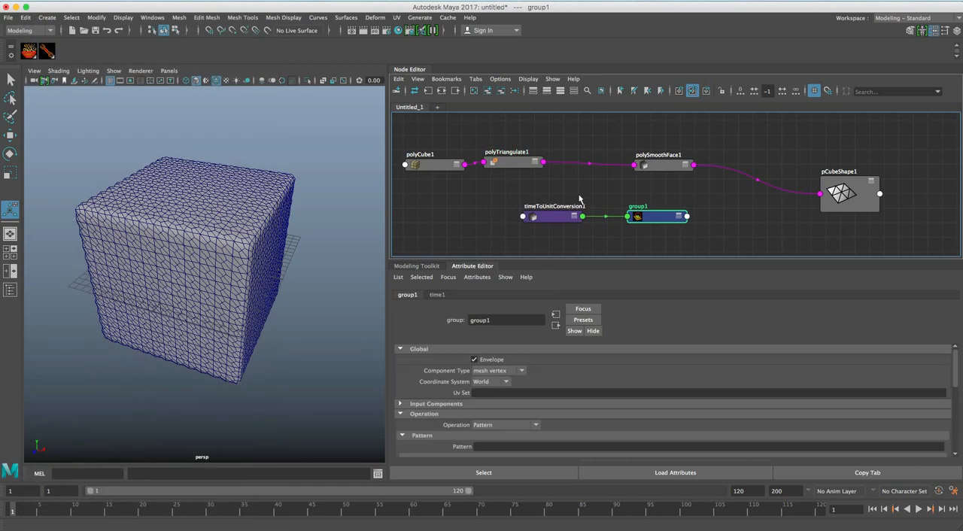
{"action": "left_click", "coordinate": [551, 205]}
{"action": "left_click", "coordinate": [502, 91]}
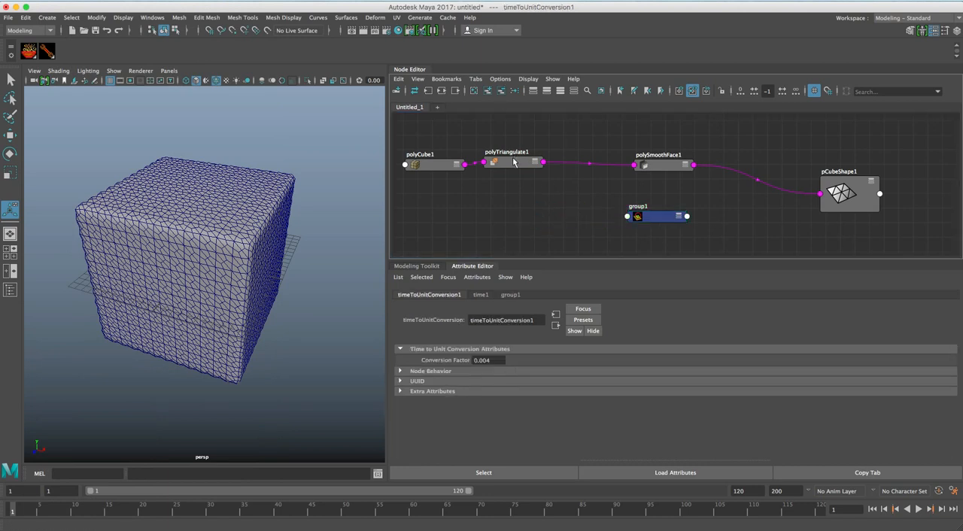
Shift polyCube1 and polyTriangulate1 aside and move group1 above the link between polyTriangulate1 and polySmoothFace1.
{"action": "left_click", "coordinate": [515, 164]}
{"action": "left_click_drag", "start_coordinate": [437, 167], "coordinate": [424, 167]}
{"action": "left_click_drag", "start_coordinate": [502, 165], "coordinate": [490, 165]}
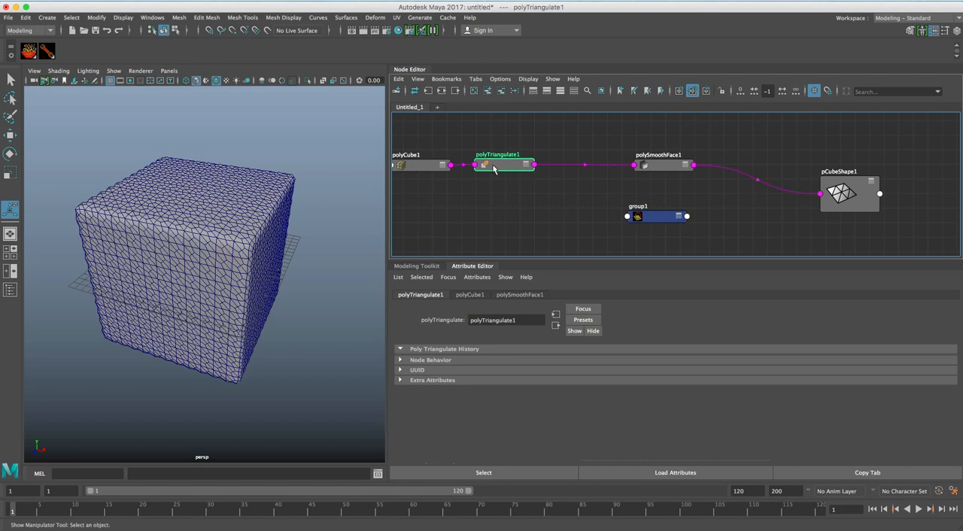
{"action": "left_click_drag", "start_coordinate": [656, 216], "coordinate": [565, 129]}
{"action": "left_click_drag", "start_coordinate": [515, 165], "coordinate": [511, 175]}
Connect polyTriangulate1's output geometry to group1's input and place group1 just above the main chain.
{"action": "left_click", "coordinate": [560, 132]}
{"action": "right_click", "coordinate": [562, 163]}
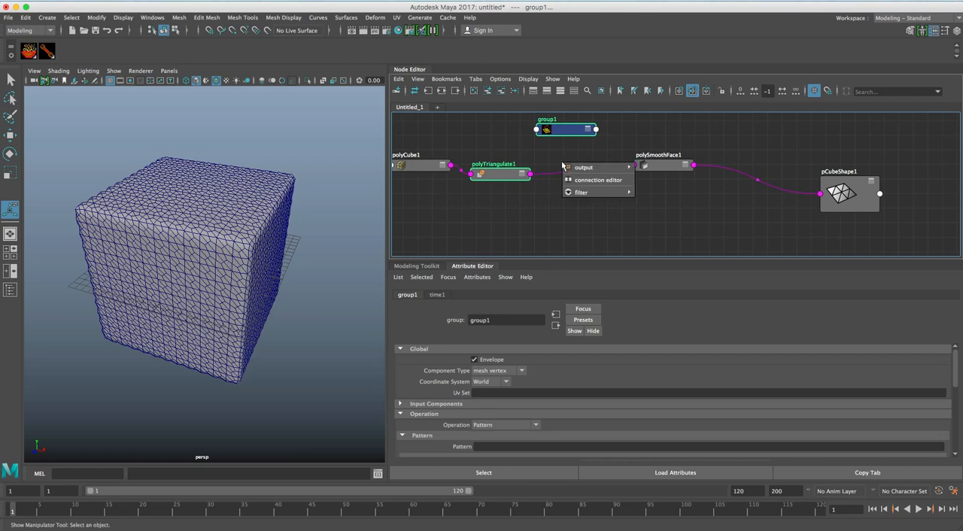
{"action": "mouse_move", "coordinate": [579, 167]}
{"action": "left_click", "coordinate": [656, 171]}
{"action": "left_click", "coordinate": [565, 153]}
{"action": "left_click_drag", "start_coordinate": [564, 134], "coordinate": [580, 143]}
{"action": "left_click_drag", "start_coordinate": [509, 176], "coordinate": [504, 171]}
{"action": "left_click_drag", "start_coordinate": [589, 141], "coordinate": [576, 143]}
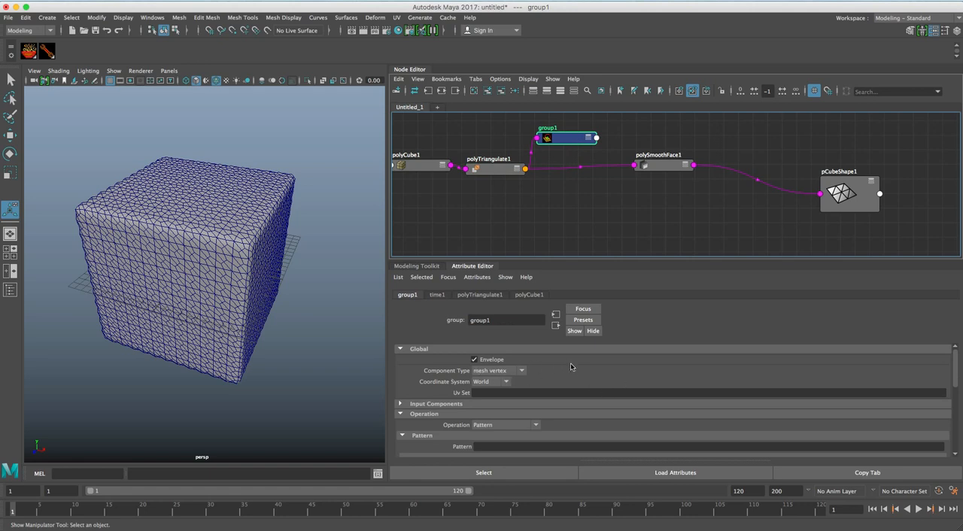
Set group1's Pattern to * so it covers all mesh vertices.
{"action": "scroll", "coordinate": [586, 379], "scroll_direction": "down", "scroll_amount": 1}
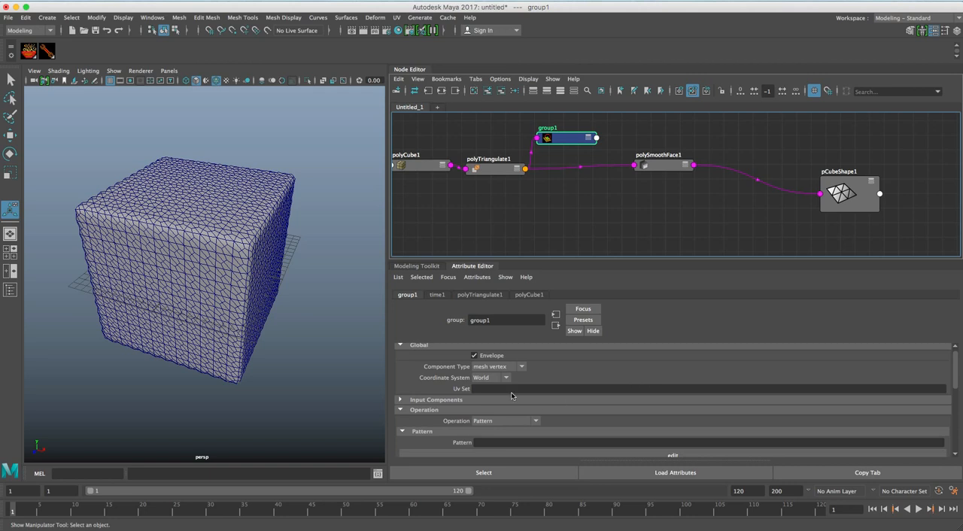
{"action": "left_click", "coordinate": [492, 443]}
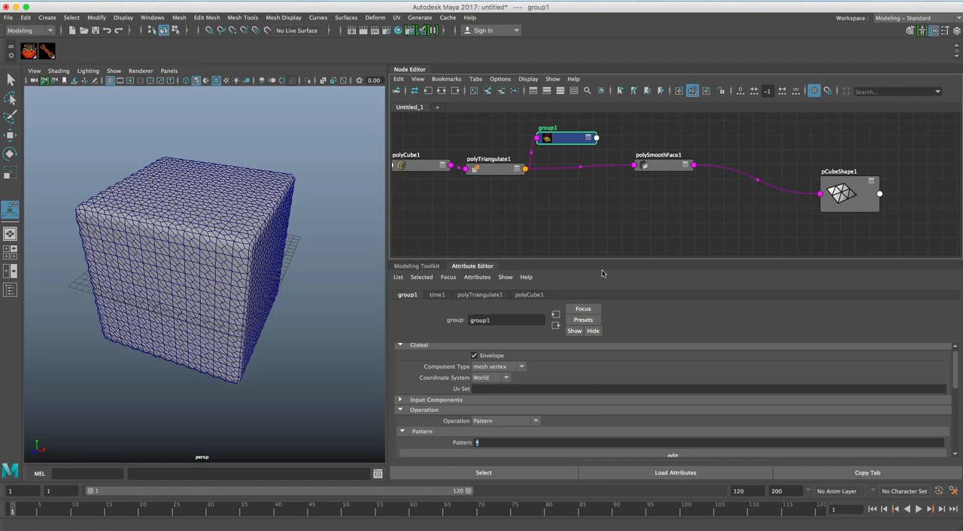
{"action": "left_click_drag", "start_coordinate": [586, 142], "coordinate": [589, 139]}
Rearrange the graph so group1 and polySmoothFace1 form separate upper and lower branches from polyTriangulate1.
{"action": "left_click", "coordinate": [500, 173]}
{"action": "left_click_drag", "start_coordinate": [500, 172], "coordinate": [497, 172]}
{"action": "left_click_drag", "start_coordinate": [658, 167], "coordinate": [603, 208]}
{"action": "left_click_drag", "start_coordinate": [578, 137], "coordinate": [577, 143]}
{"action": "left_click_drag", "start_coordinate": [508, 170], "coordinate": [503, 169]}
{"action": "left_click_drag", "start_coordinate": [556, 139], "coordinate": [548, 143]}
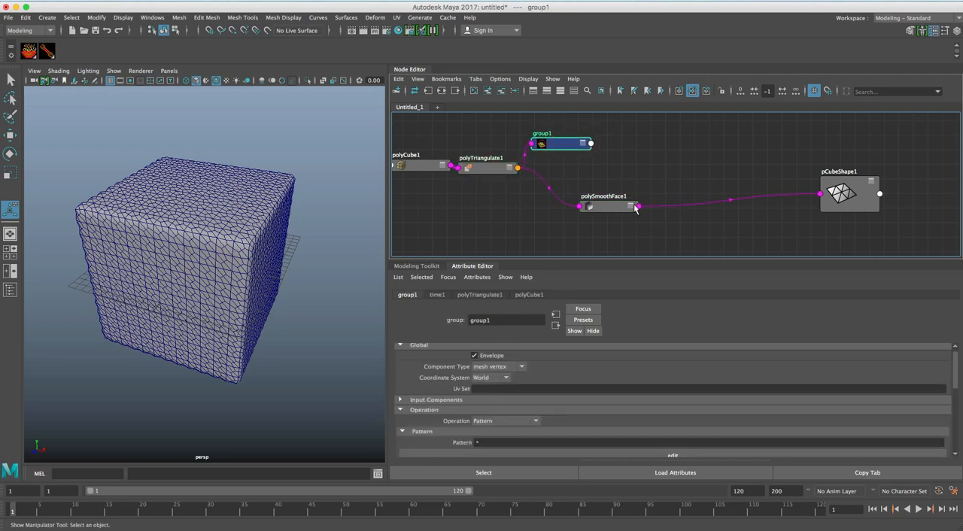
{"action": "left_click_drag", "start_coordinate": [609, 211], "coordinate": [595, 217]}
Add a componentToComponent node beside group1 and connect group1's output components to its input.
{"action": "left_click", "coordinate": [561, 143]}
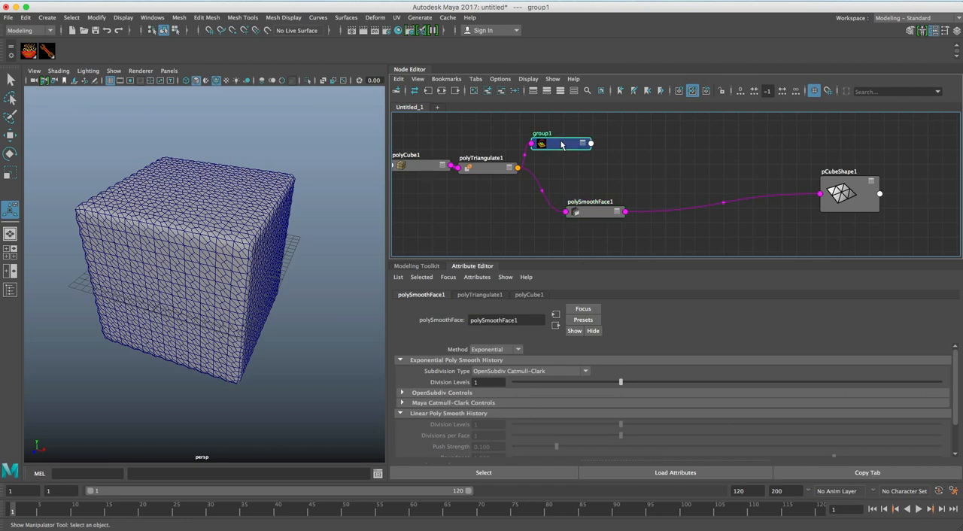
{"action": "left_click", "coordinate": [34, 55]}
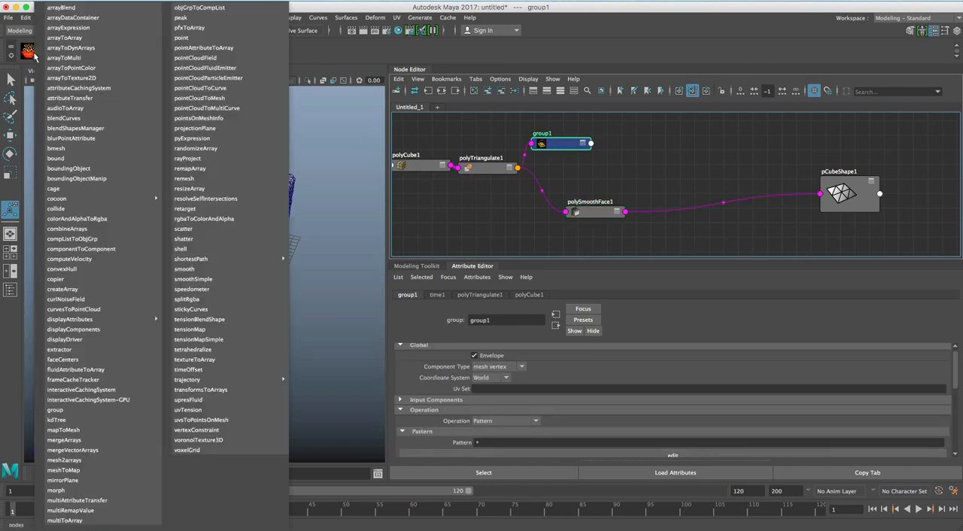
{"action": "left_click", "coordinate": [89, 249]}
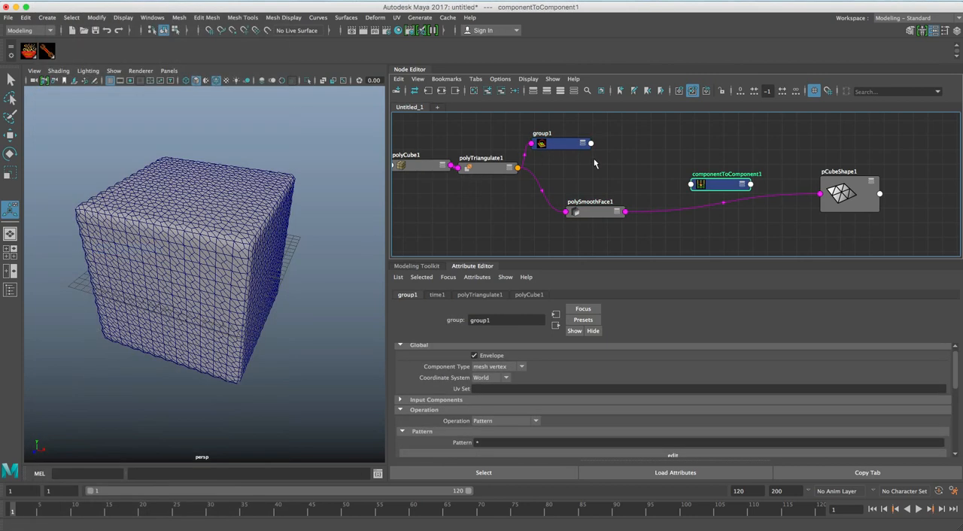
{"action": "left_click_drag", "start_coordinate": [714, 184], "coordinate": [620, 151]}
{"action": "left_click", "coordinate": [569, 147]}
{"action": "left_click", "coordinate": [637, 143], "text": "shift"}
{"action": "mouse_move", "coordinate": [671, 142]}
{"action": "left_click", "coordinate": [741, 141]}
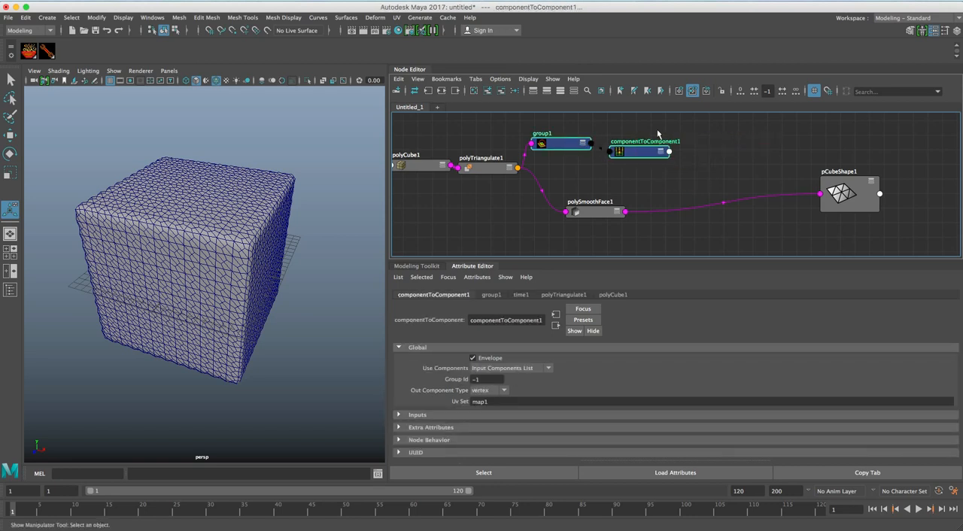
Rename group1 as ORIG_VERTS.
{"action": "left_click", "coordinate": [563, 148]}
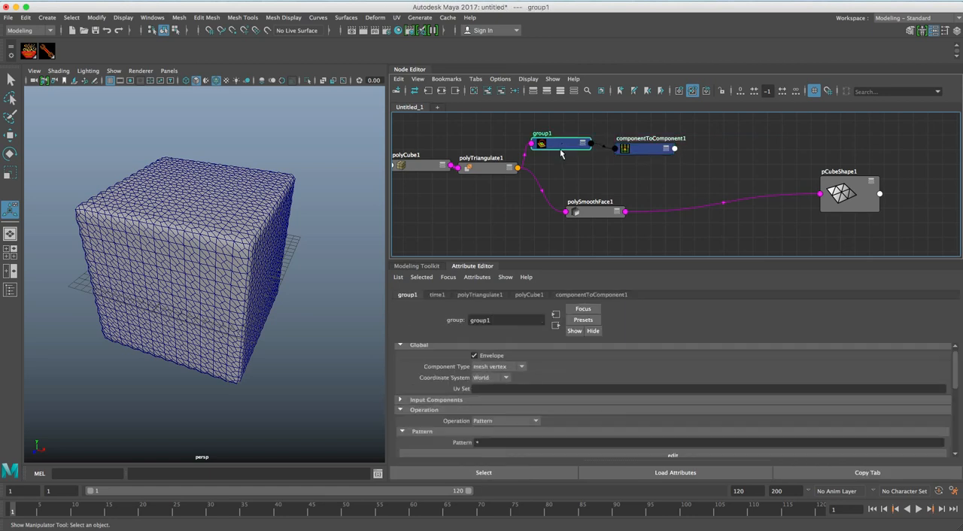
{"action": "double_click", "coordinate": [496, 321]}
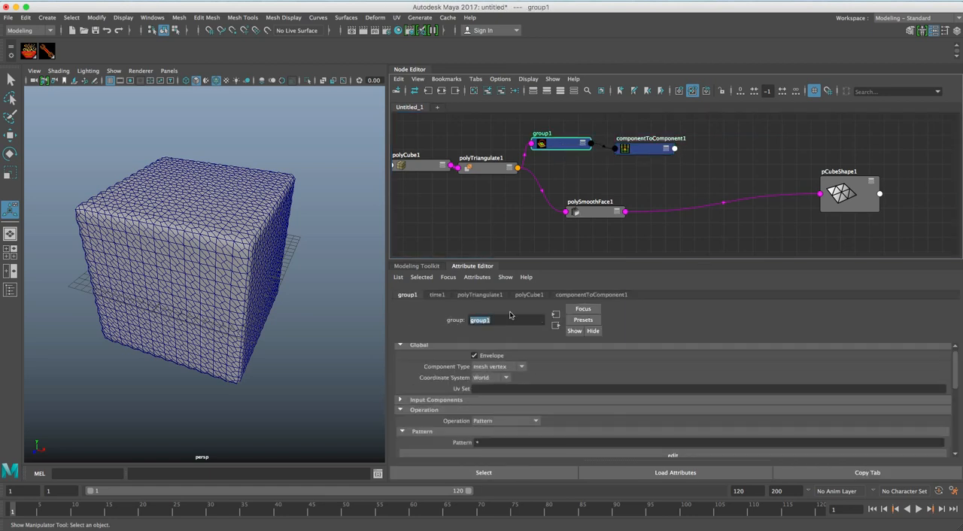
{"action": "type", "text": "ORIG_VERTS"}
{"action": "key", "text": "Return"}
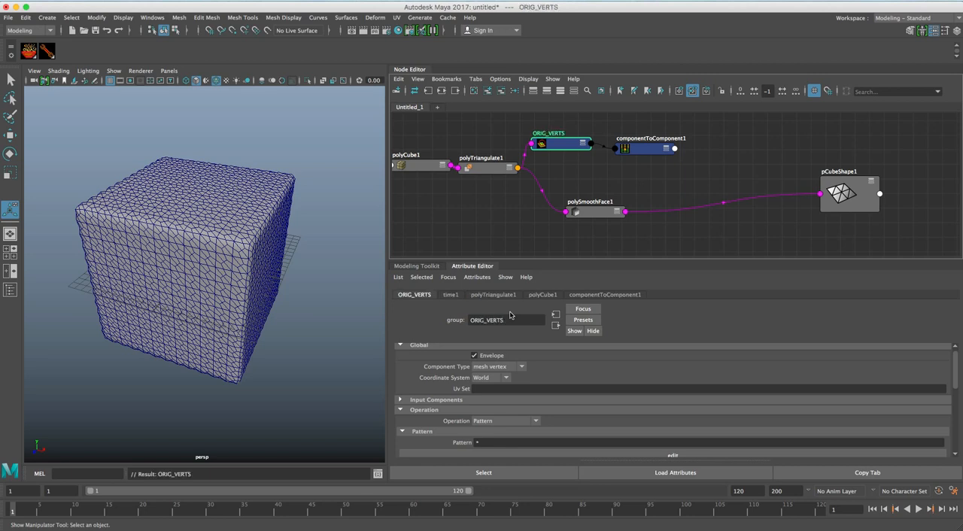
Rename componentToComponent1 as VERTS_TO_EDGES.
{"action": "left_click", "coordinate": [641, 151]}
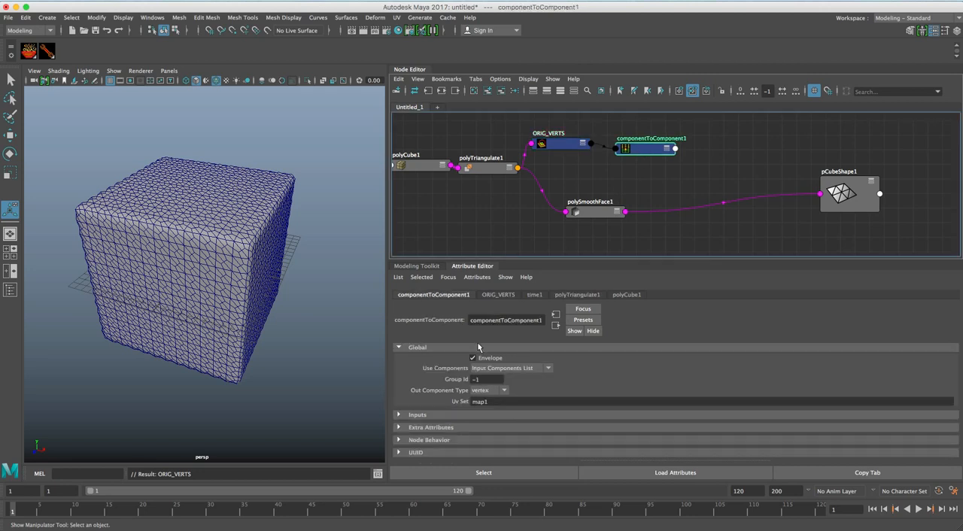
{"action": "double_click", "coordinate": [500, 320]}
{"action": "type", "text": "VERTS TO EDGES"}
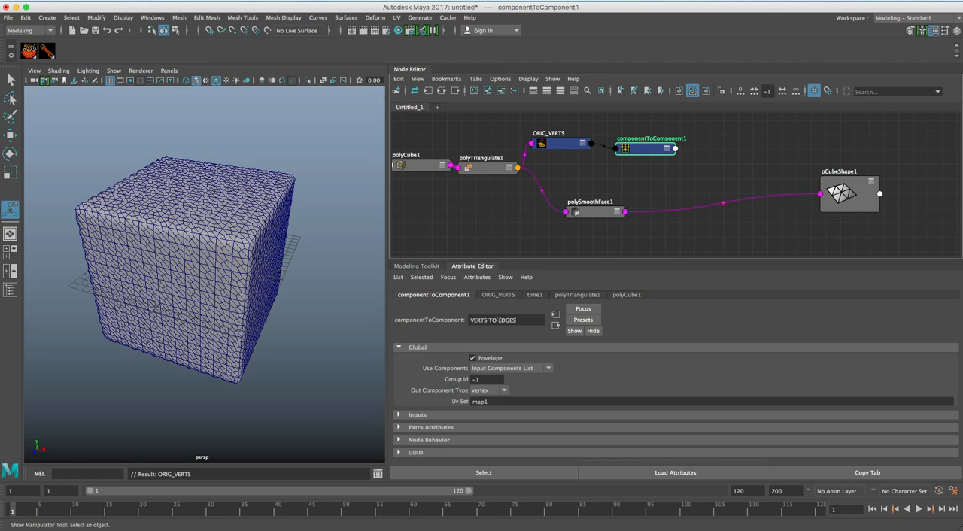
{"action": "key", "text": "Return"}
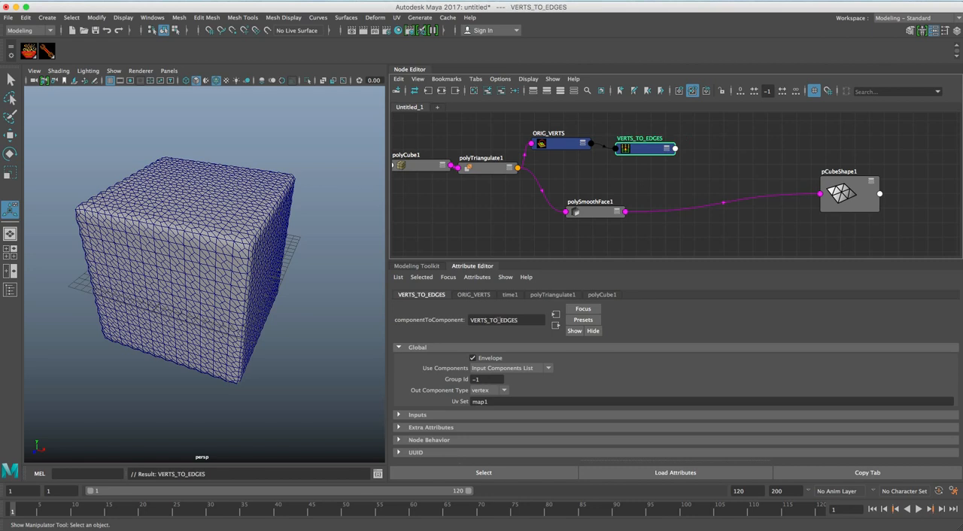
Set the Out Component Type of VERTS_TO_EDGES to edge and adjust its spacing from ORIG_VERTS.
{"action": "left_click", "coordinate": [651, 147]}
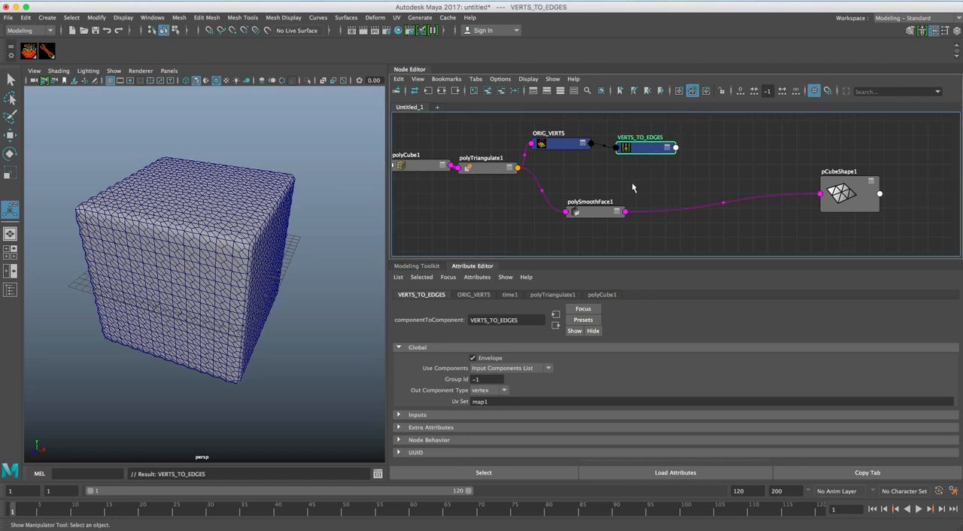
{"action": "left_click", "coordinate": [486, 398]}
{"action": "left_click", "coordinate": [496, 413]}
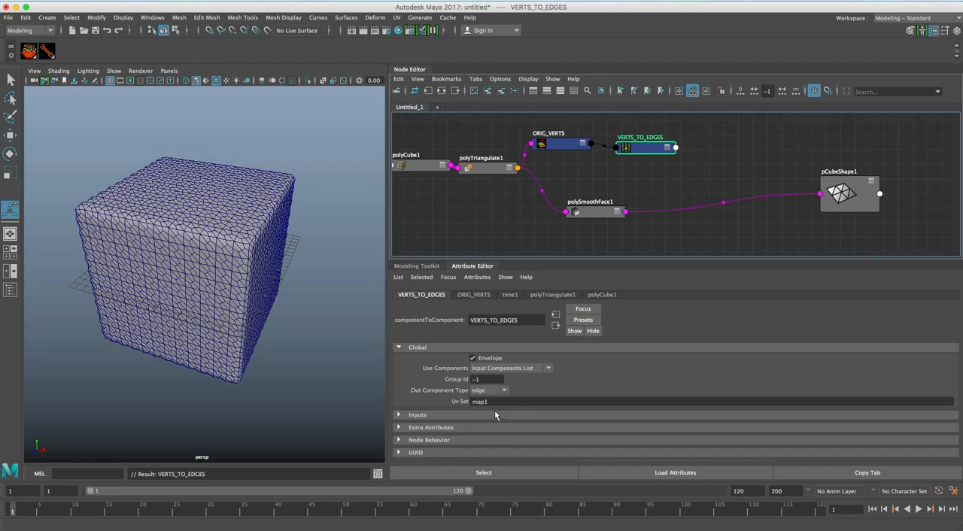
{"action": "left_click_drag", "start_coordinate": [637, 148], "coordinate": [643, 143]}
{"action": "left_click_drag", "start_coordinate": [568, 142], "coordinate": [573, 142]}
{"action": "left_click", "coordinate": [652, 148]}
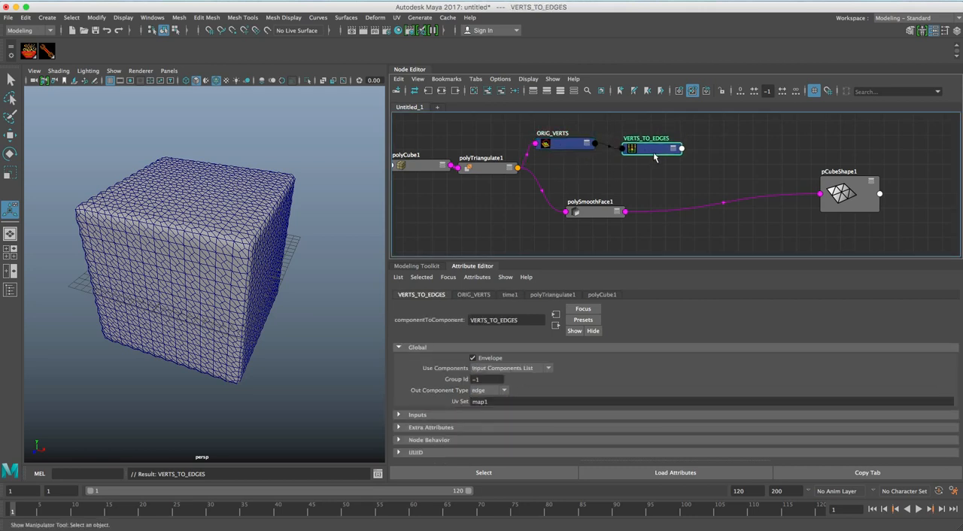
{"action": "left_click_drag", "start_coordinate": [653, 155], "coordinate": [649, 152]}
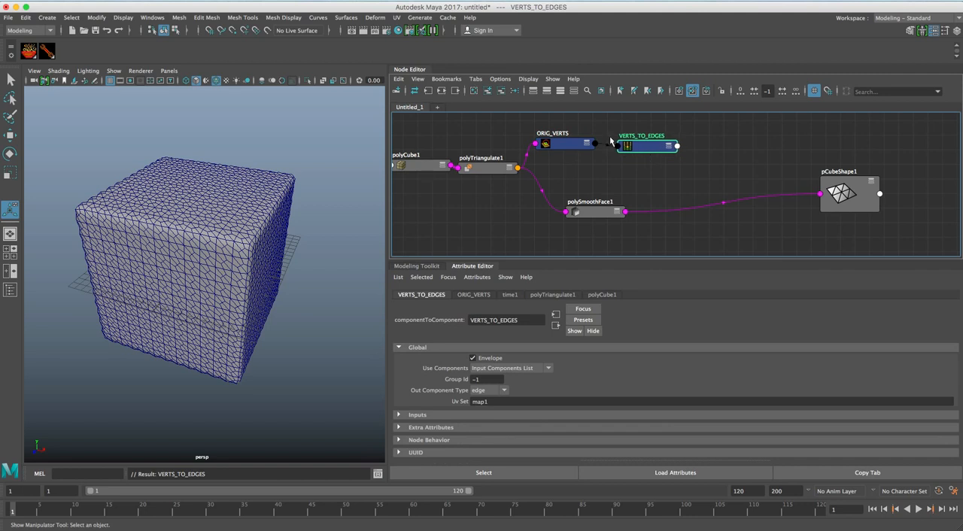
Connect polyTriangulate1's output geometry to the input of VERTS_TO_EDGES.
{"action": "left_click_drag", "start_coordinate": [499, 167], "coordinate": [501, 172]}
{"action": "left_click", "coordinate": [650, 145]}
{"action": "left_click", "coordinate": [494, 170]}
{"action": "left_click", "coordinate": [637, 148], "text": "shift"}
{"action": "right_click", "coordinate": [607, 171]}
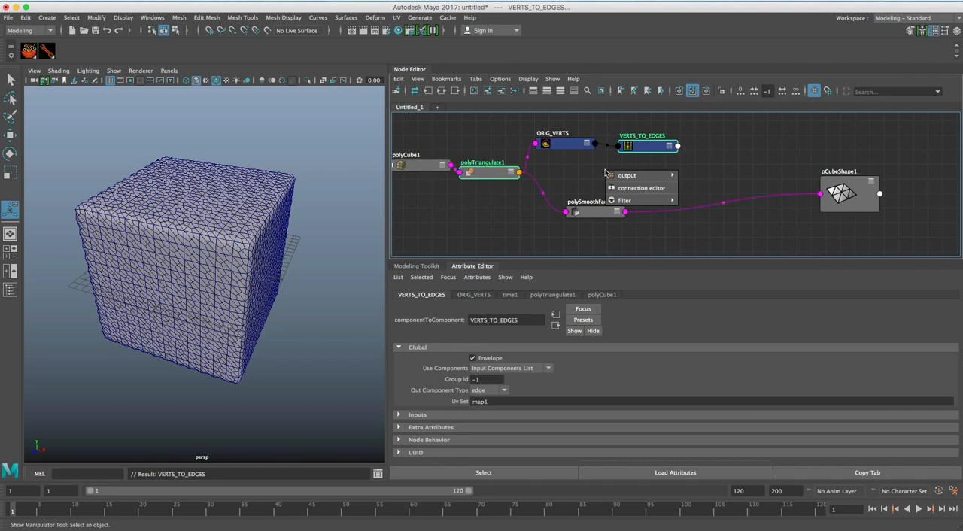
{"action": "mouse_move", "coordinate": [626, 176]}
{"action": "left_click", "coordinate": [697, 178]}
Spread out ORIG_VERTS, VERTS_TO_EDGES and polySmoothFace1 so that their connections are easy to follow.
{"action": "left_click_drag", "start_coordinate": [649, 147], "coordinate": [642, 159]}
{"action": "left_click_drag", "start_coordinate": [572, 143], "coordinate": [552, 139]}
{"action": "left_click", "coordinate": [644, 156]}
{"action": "left_click_drag", "start_coordinate": [644, 159], "coordinate": [630, 157]}
{"action": "left_click_drag", "start_coordinate": [594, 211], "coordinate": [583, 215]}
{"action": "left_click_drag", "start_coordinate": [625, 157], "coordinate": [625, 160]}
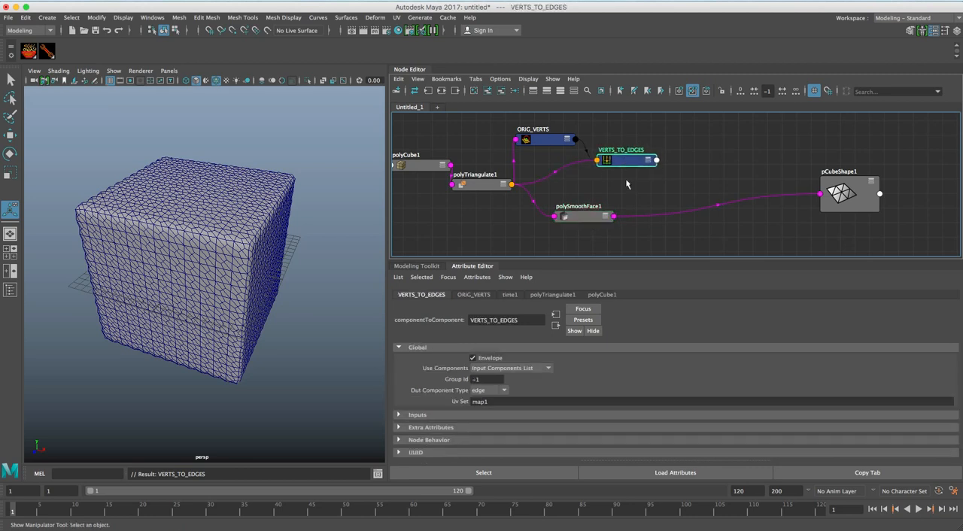
{"action": "right_click_drag", "start_coordinate": [193, 235], "coordinate": [226, 235], "text": "alt"}
{"action": "left_click_drag", "start_coordinate": [225, 236], "coordinate": [223, 246], "text": "alt"}
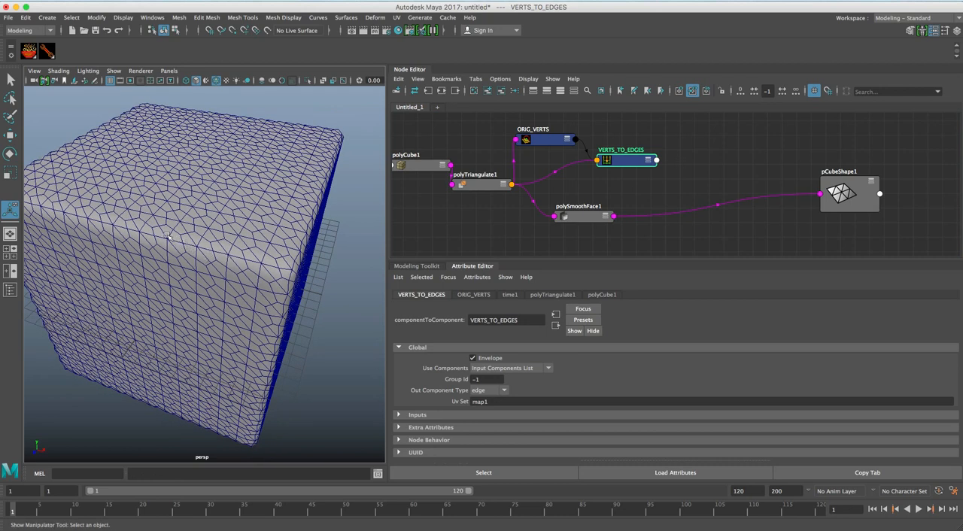
{"action": "right_click_drag", "start_coordinate": [138, 237], "coordinate": [200, 237], "text": "alt"}
{"action": "left_click_drag", "start_coordinate": [626, 167], "coordinate": [626, 179]}
{"action": "left_click", "coordinate": [683, 163]}
{"action": "key", "text": "Tab"}
{"action": "type", "text": "delete"}
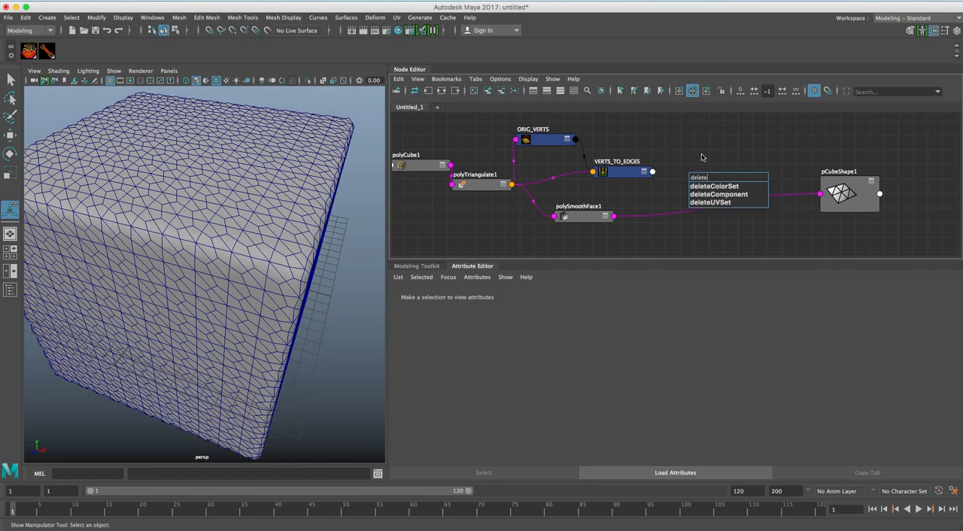
{"action": "key", "text": "Down"}
{"action": "key", "text": "Down"}
{"action": "key", "text": "Return"}
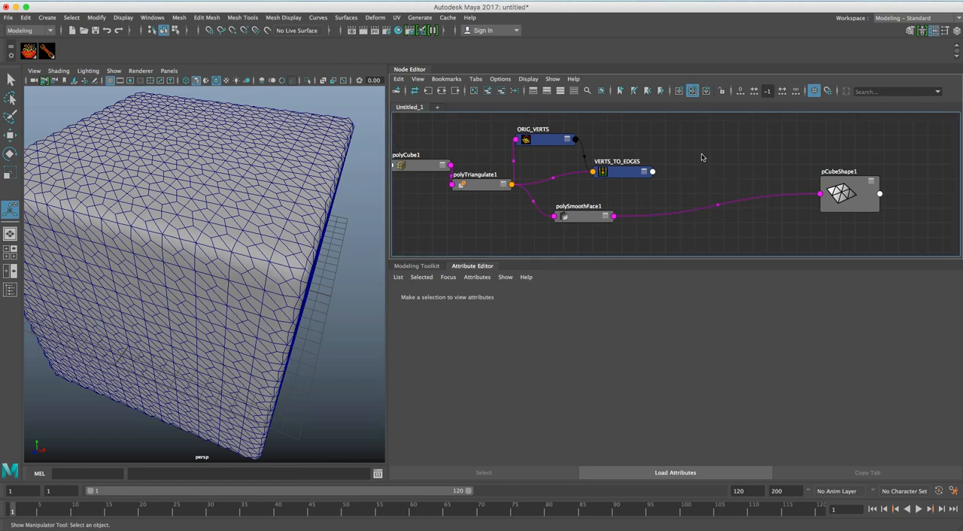
Create a deleteComponent node and place it between VERTS_TO_EDGES and pCubeShape1.
{"action": "key", "text": "Tab"}
{"action": "type", "text": "delet"}
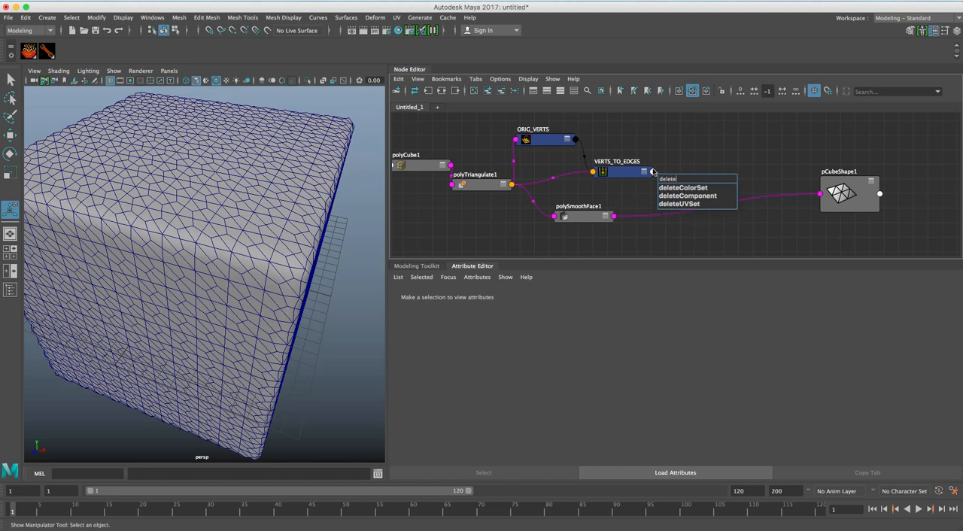
{"action": "key", "text": "Down"}
{"action": "key", "text": "Down"}
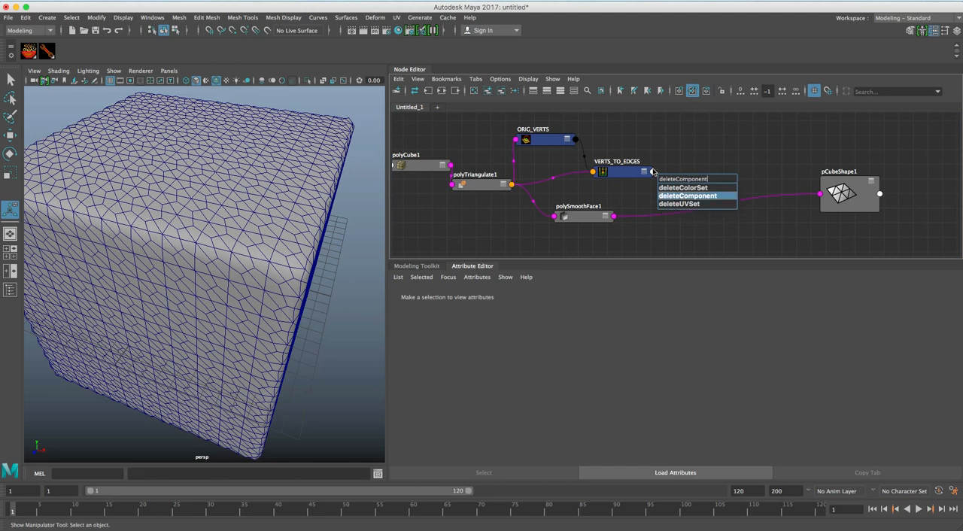
{"action": "key", "text": "Return"}
{"action": "left_click_drag", "start_coordinate": [685, 181], "coordinate": [696, 195]}
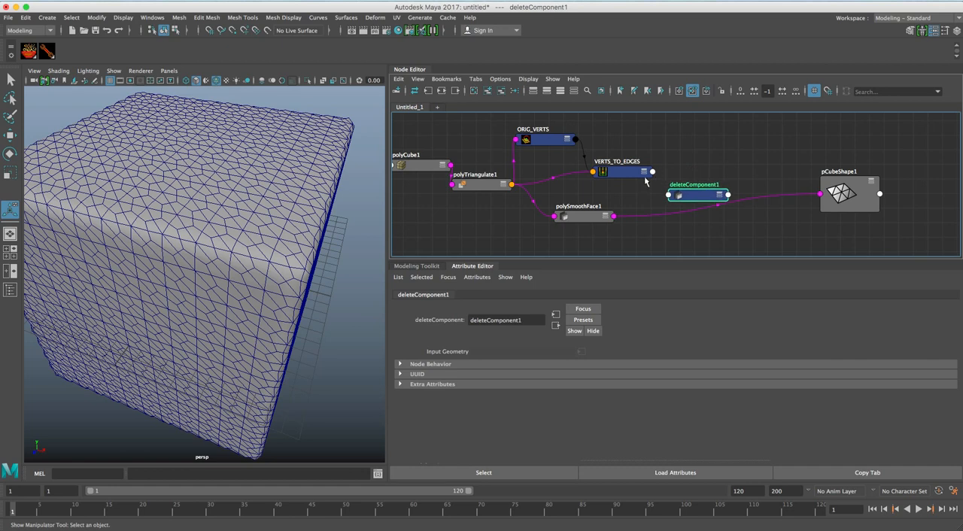
Connect the outComponents of VERTS_TO_EDGES to the deleteComponents input of deleteComponent1.
{"action": "left_click_drag", "start_coordinate": [633, 174], "coordinate": [627, 166]}
{"action": "left_click", "coordinate": [696, 197]}
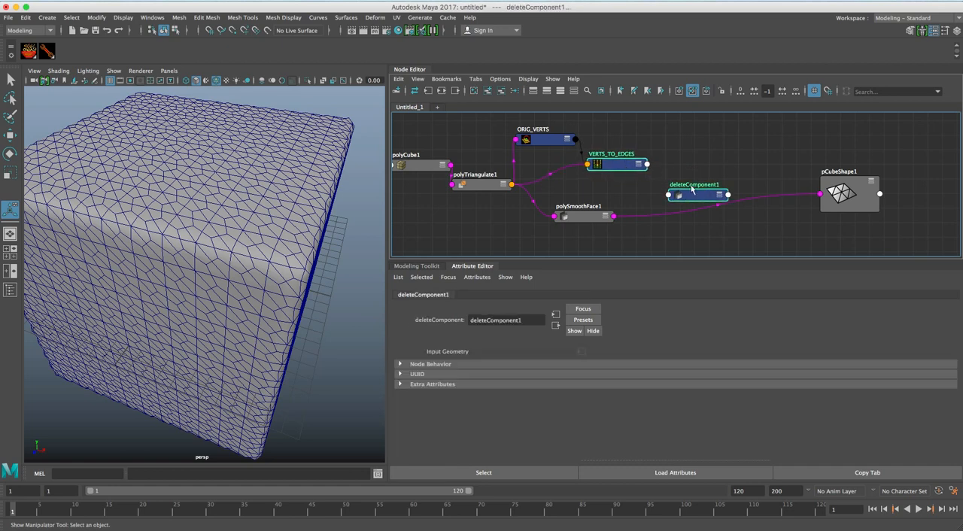
{"action": "key", "text": "c"}
{"action": "mouse_move", "coordinate": [720, 158]}
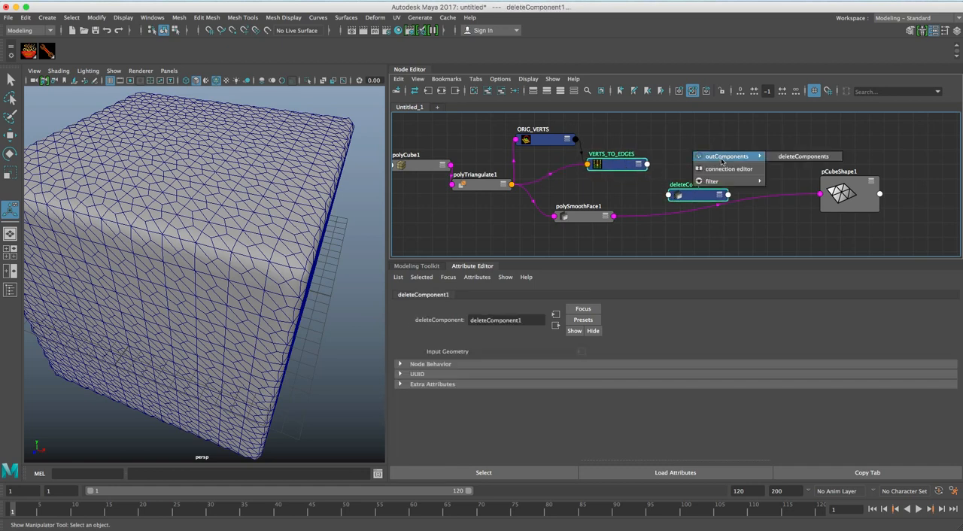
{"action": "left_click", "coordinate": [797, 158]}
{"action": "left_click", "coordinate": [725, 155]}
Connect polySmoothFace1's output to deleteComponent1's input geometry and tidy the surrounding nodes.
{"action": "left_click_drag", "start_coordinate": [621, 163], "coordinate": [614, 165]}
{"action": "left_click_drag", "start_coordinate": [702, 195], "coordinate": [709, 194]}
{"action": "left_click_drag", "start_coordinate": [589, 223], "coordinate": [592, 226]}
{"action": "left_click", "coordinate": [707, 196], "text": "shift"}
{"action": "key", "text": "c"}
{"action": "mouse_move", "coordinate": [701, 157]}
{"action": "left_click", "coordinate": [773, 160]}
{"action": "left_click_drag", "start_coordinate": [707, 193], "coordinate": [706, 189]}
Connect deleteComponent1's output geometry to pCubeShape1's mesh input, replacing the direct link from polySmoothFace1.
{"action": "left_click", "coordinate": [712, 161]}
{"action": "left_click", "coordinate": [716, 187]}
{"action": "left_click", "coordinate": [832, 189]}
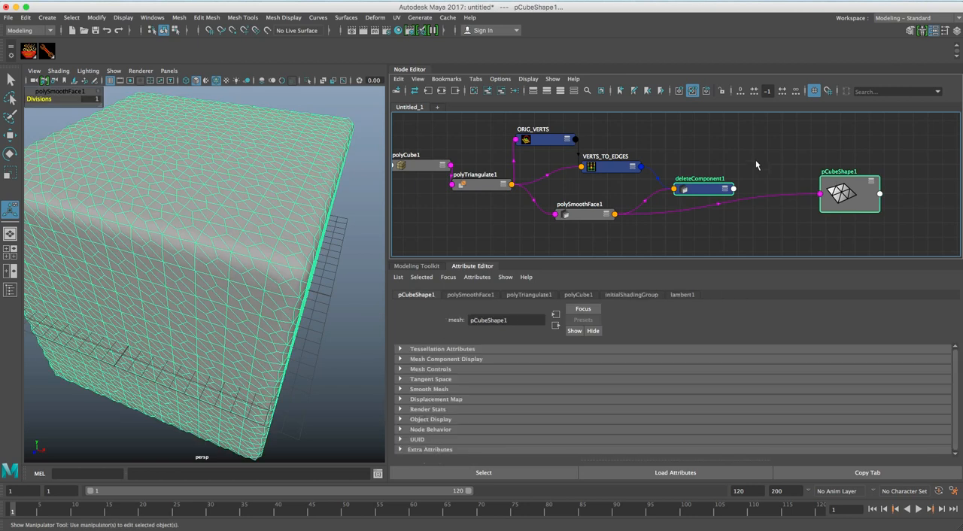
{"action": "key", "text": "c"}
{"action": "left_click", "coordinate": [842, 159]}
{"action": "left_click_drag", "start_coordinate": [333, 269], "coordinate": [358, 244], "text": "alt"}
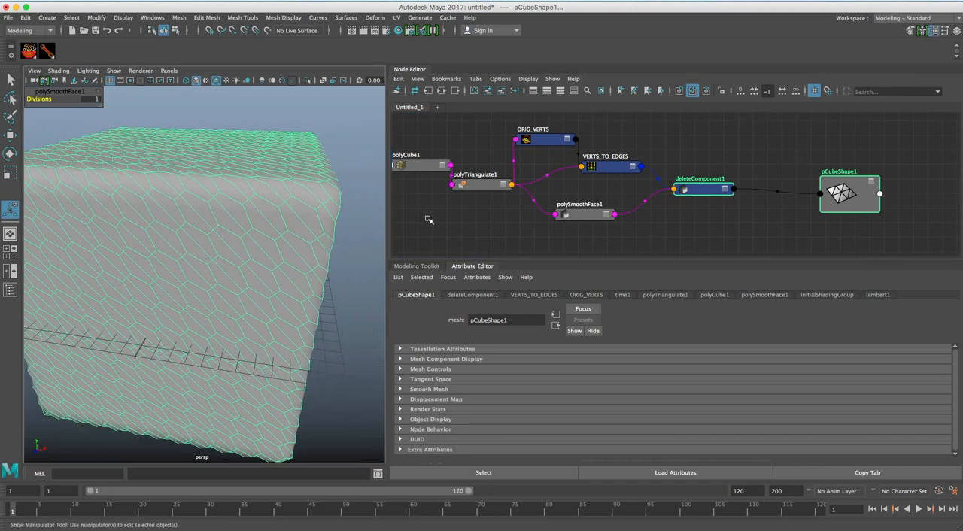
Rearrange polyCube1, polyTriangulate1, VERTS_TO_EDGES, polySmoothFace1 and deleteComponent1 so the connections between them are clearly separated.
{"action": "left_click_drag", "start_coordinate": [619, 166], "coordinate": [633, 164]}
{"action": "left_click_drag", "start_coordinate": [708, 188], "coordinate": [729, 188]}
{"action": "left_click_drag", "start_coordinate": [633, 164], "coordinate": [602, 170]}
{"action": "left_click_drag", "start_coordinate": [485, 190], "coordinate": [485, 196]}
{"action": "left_click_drag", "start_coordinate": [312, 239], "coordinate": [311, 257], "text": "alt"}
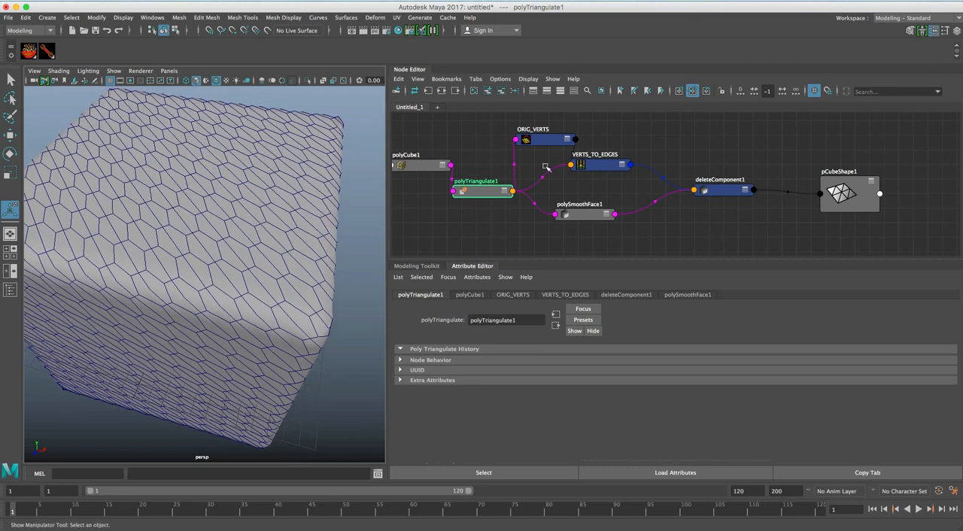
{"action": "left_click_drag", "start_coordinate": [419, 171], "coordinate": [400, 181]}
{"action": "left_click_drag", "start_coordinate": [483, 193], "coordinate": [474, 179]}
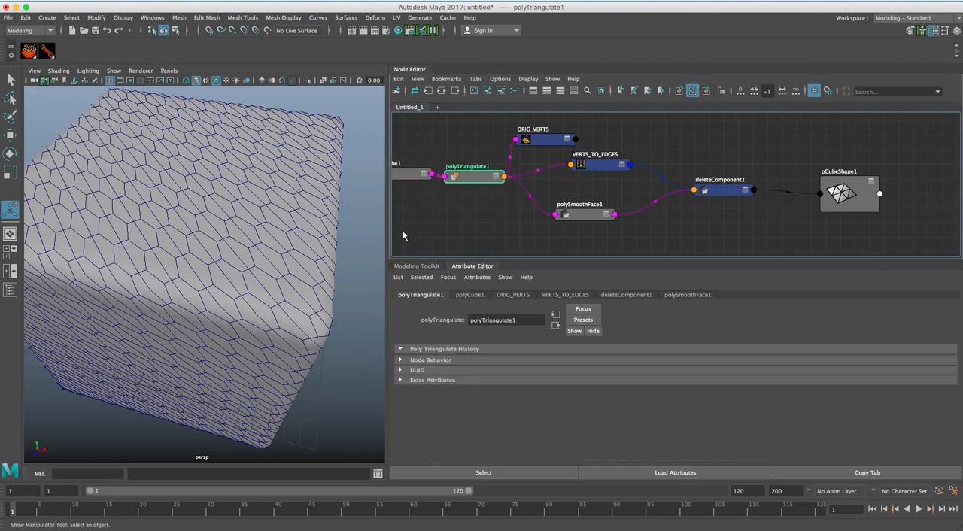
{"action": "left_click", "coordinate": [543, 142]}
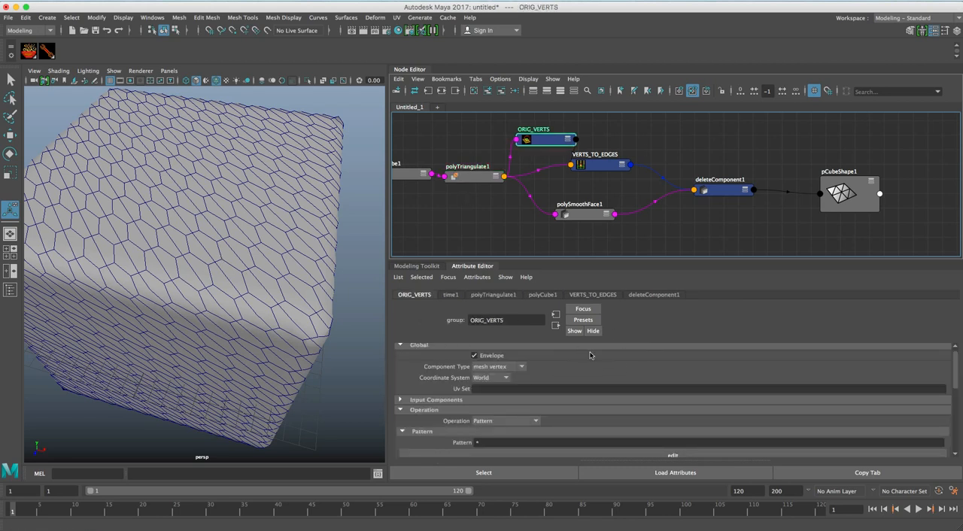
{"action": "left_click_drag", "start_coordinate": [601, 171], "coordinate": [643, 151]}
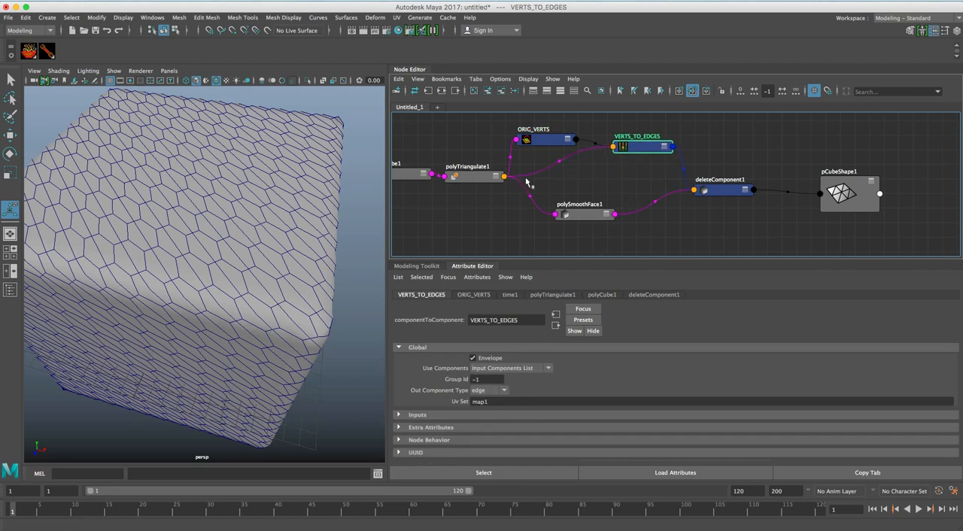
{"action": "left_click_drag", "start_coordinate": [600, 204], "coordinate": [566, 197]}
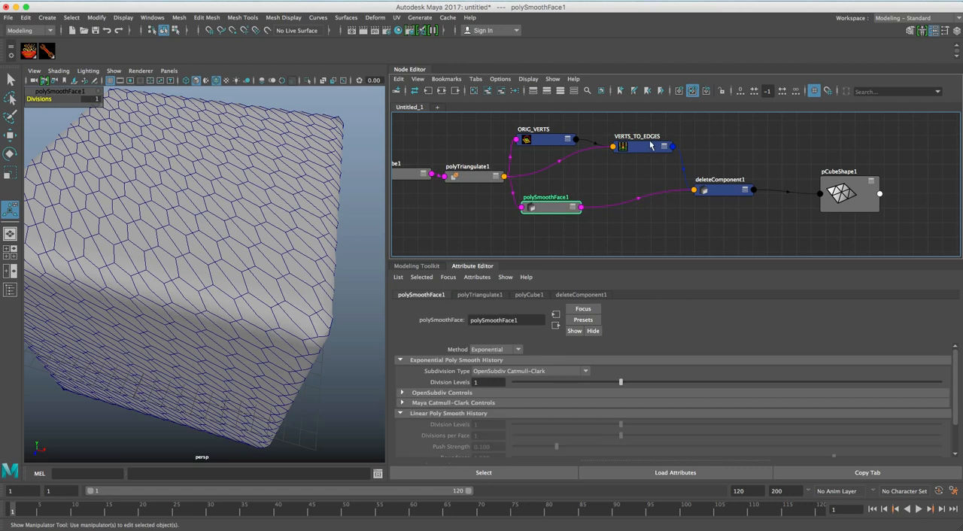
Connect polySmoothFace1's output to the mesh input of VERTS_TO_EDGES, replacing the link from polyTriangulate1.
{"action": "left_click_drag", "start_coordinate": [651, 147], "coordinate": [658, 154]}
{"action": "left_click_drag", "start_coordinate": [555, 211], "coordinate": [548, 213]}
{"action": "left_click", "coordinate": [651, 156], "text": "shift"}
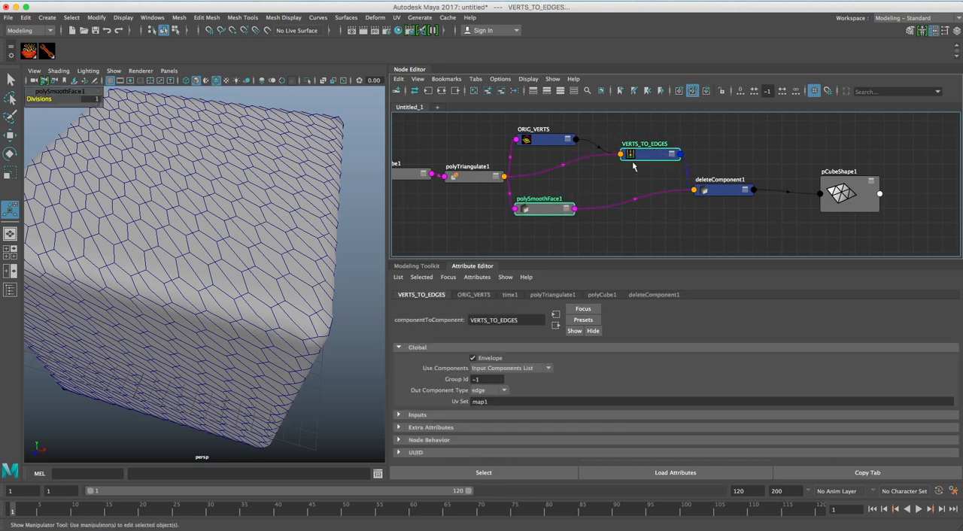
{"action": "right_click", "coordinate": [601, 173]}
{"action": "mouse_move", "coordinate": [627, 179]}
{"action": "left_click", "coordinate": [695, 179]}
{"action": "left_click_drag", "start_coordinate": [654, 157], "coordinate": [654, 162]}
{"action": "left_click", "coordinate": [558, 199]}
{"action": "left_click_drag", "start_coordinate": [550, 214], "coordinate": [557, 202]}
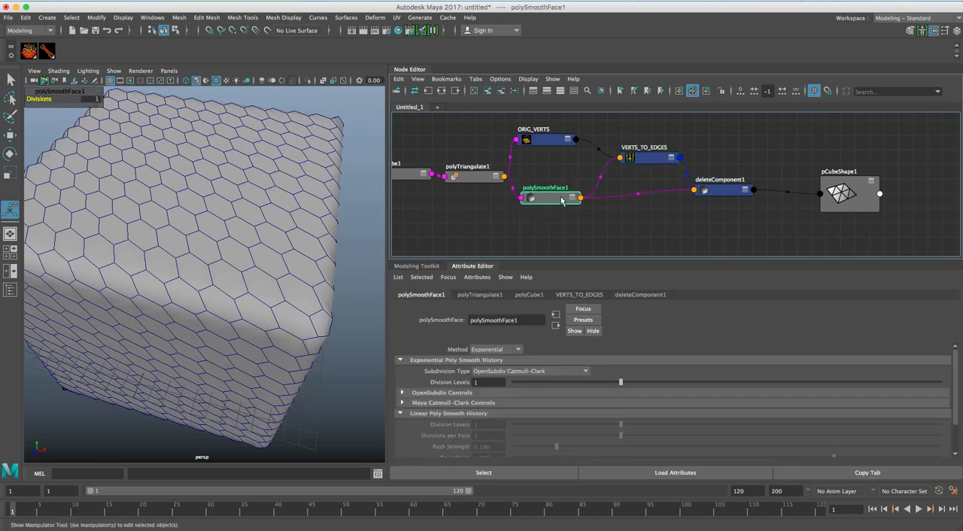
Reposition VERTS_TO_EDGES, deleteComponent1 and pCubeShape1 to tidy the end of the node network.
{"action": "left_click_drag", "start_coordinate": [645, 162], "coordinate": [634, 161]}
{"action": "left_click_drag", "start_coordinate": [723, 192], "coordinate": [729, 190]}
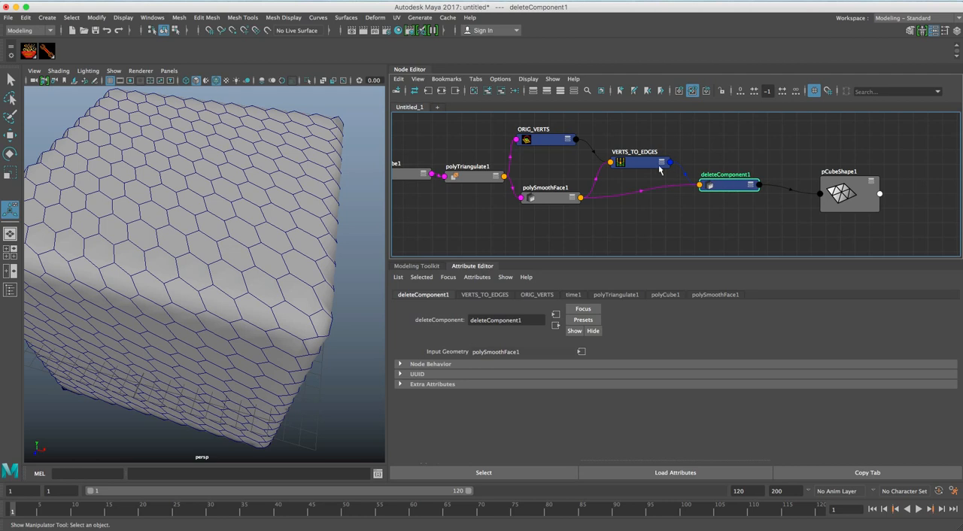
{"action": "left_click_drag", "start_coordinate": [842, 197], "coordinate": [824, 193]}
Widen the perspective view, display the cube's vertices and examine them along the edges of the hexagonal cells.
{"action": "left_click_drag", "start_coordinate": [262, 266], "coordinate": [230, 248], "text": "alt"}
{"action": "scroll", "coordinate": [231, 246], "scroll_direction": "up", "scroll_amount": 3}
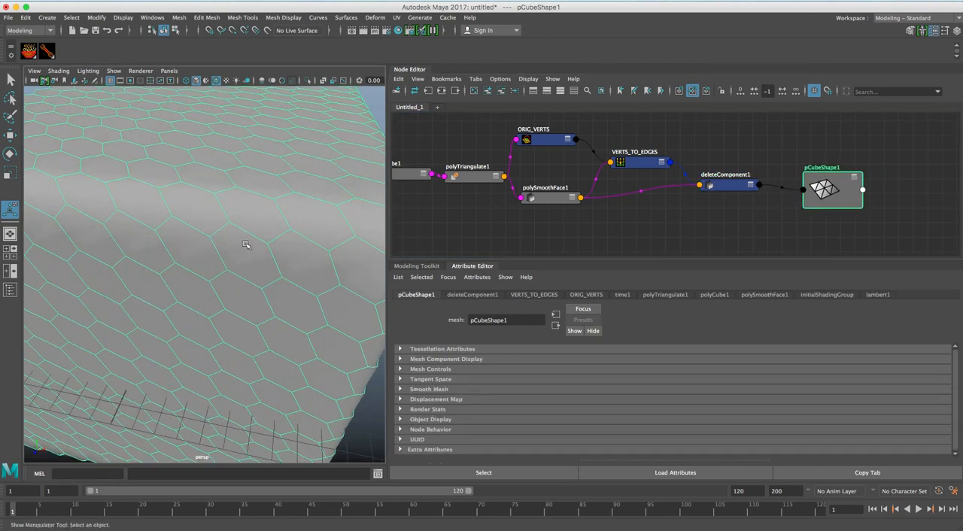
{"action": "scroll", "coordinate": [235, 238], "scroll_direction": "down", "scroll_amount": 4}
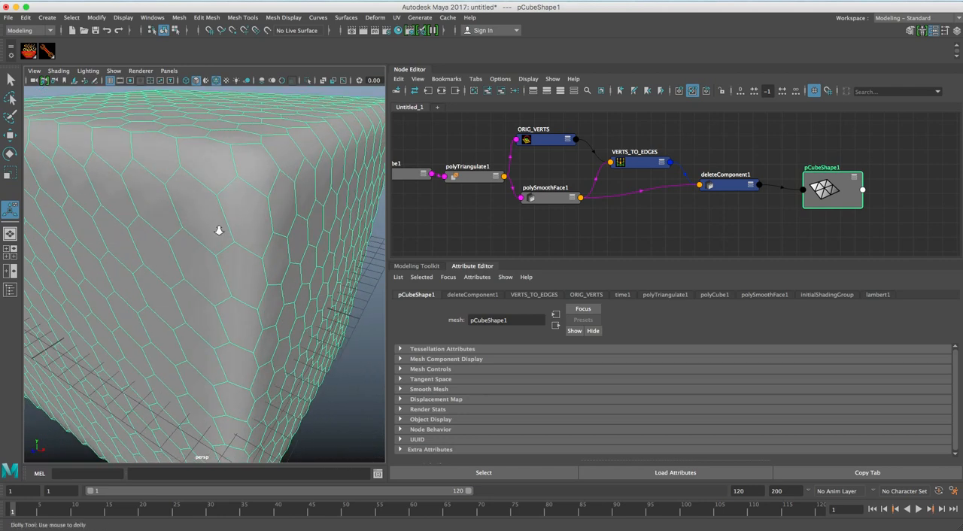
{"action": "scroll", "coordinate": [221, 232], "scroll_direction": "down", "scroll_amount": 5}
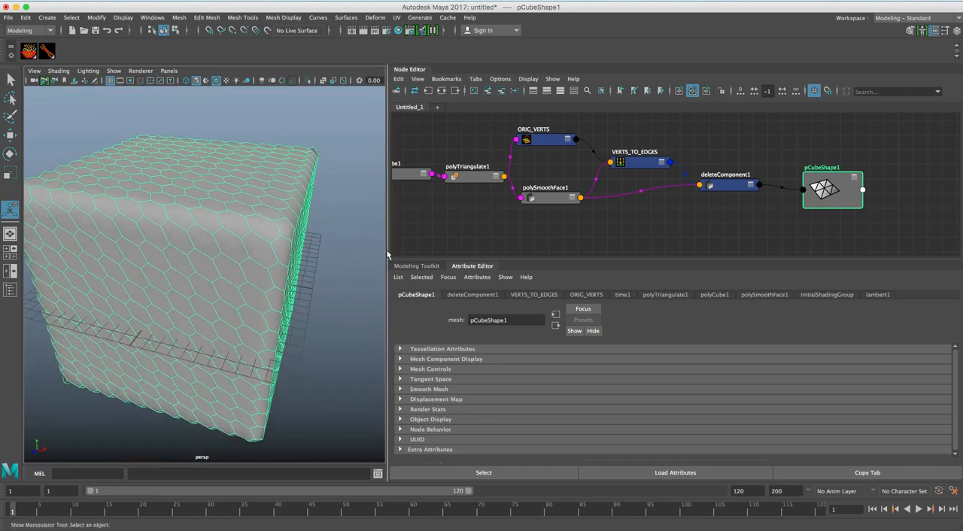
{"action": "left_click_drag", "start_coordinate": [389, 253], "coordinate": [464, 254]}
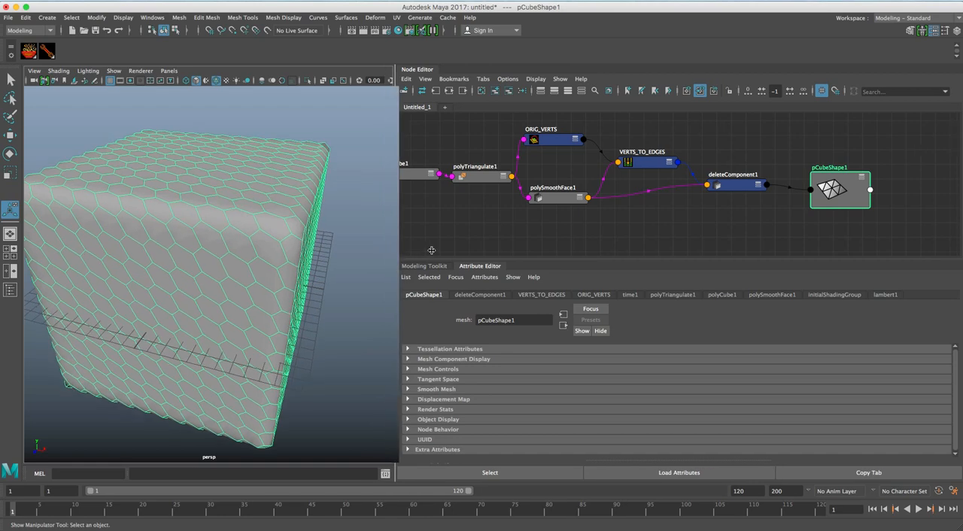
{"action": "left_click_drag", "start_coordinate": [284, 259], "coordinate": [268, 263], "text": "alt"}
{"action": "right_click_drag", "start_coordinate": [268, 262], "coordinate": [316, 262], "text": "alt"}
{"action": "left_click_drag", "start_coordinate": [316, 262], "coordinate": [290, 252], "text": "alt"}
{"action": "right_click_drag", "start_coordinate": [289, 246], "coordinate": [250, 249]}
{"action": "left_click_drag", "start_coordinate": [261, 290], "coordinate": [270, 245], "text": "alt"}
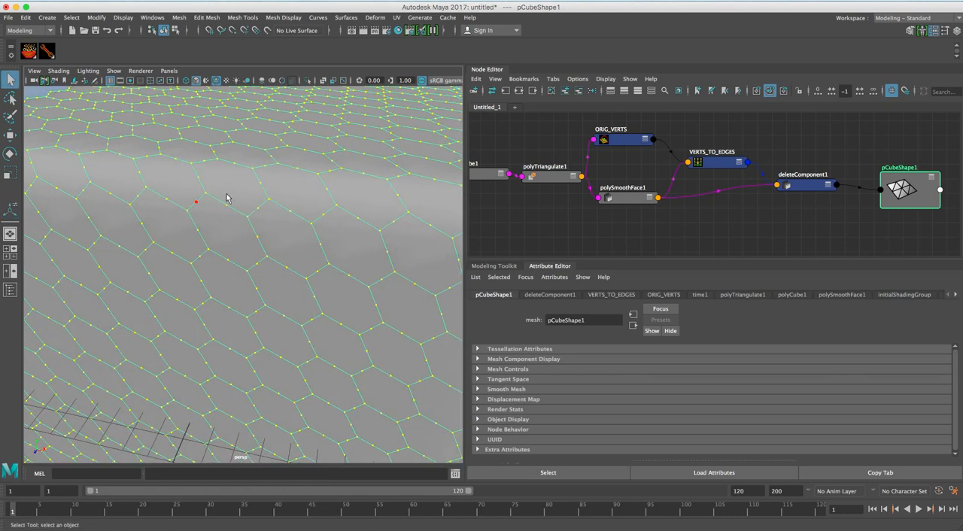
{"action": "key", "text": "f"}
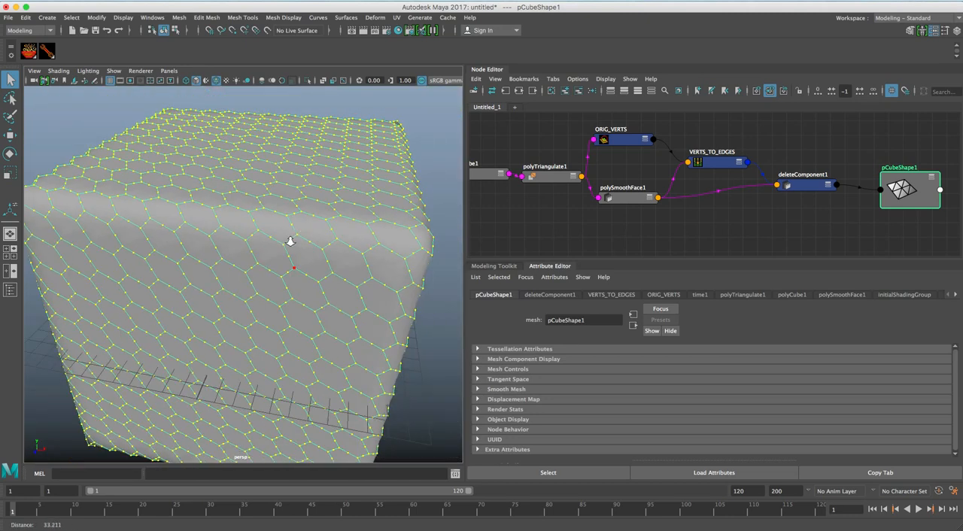
{"action": "right_click_drag", "start_coordinate": [307, 250], "coordinate": [325, 232]}
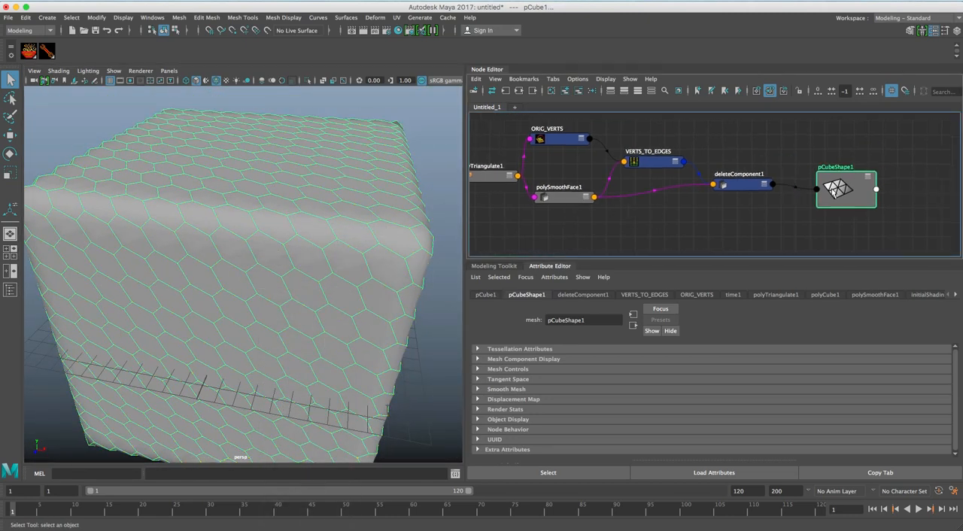
Make room before pCubeShape1, create a componentToComponent node and place it beside VERTS_TO_EDGES.
{"action": "left_click_drag", "start_coordinate": [833, 191], "coordinate": [880, 191]}
{"action": "left_click_drag", "start_coordinate": [756, 188], "coordinate": [727, 197]}
{"action": "mouse_move", "coordinate": [654, 161]}
{"action": "left_mouse_down"}
{"action": "mouse_move", "coordinate": [643, 148]}
{"action": "mouse_move", "coordinate": [652, 154]}
{"action": "left_mouse_up"}
{"action": "left_click", "coordinate": [711, 186]}
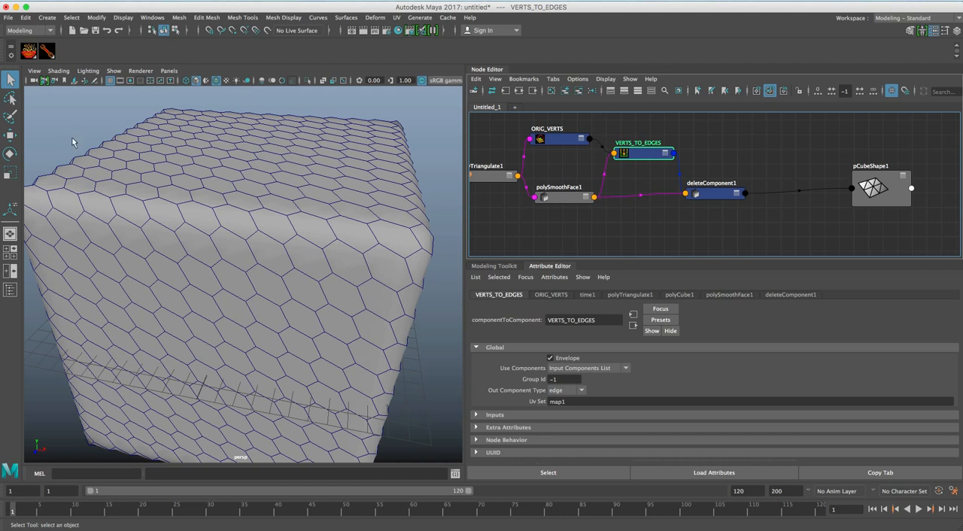
{"action": "left_click", "coordinate": [29, 50]}
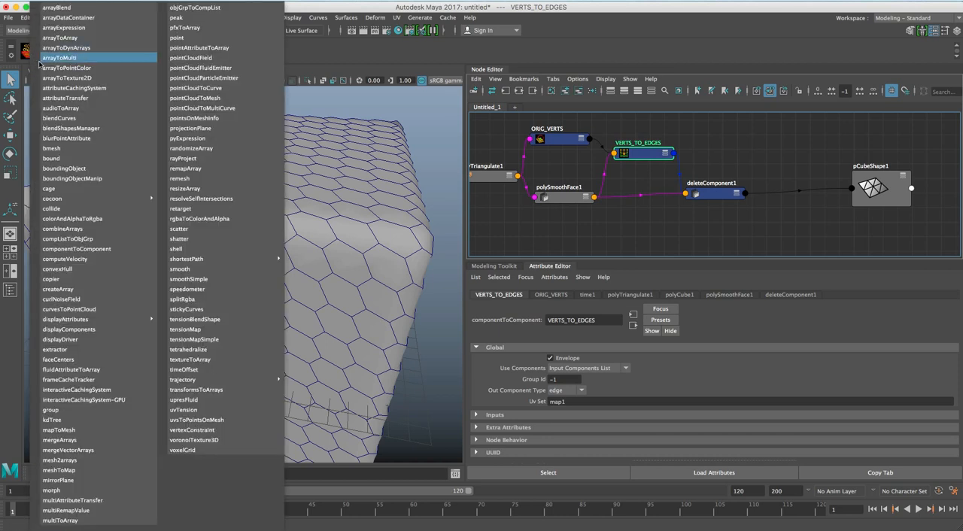
{"action": "left_click", "coordinate": [101, 248]}
{"action": "left_click_drag", "start_coordinate": [704, 231], "coordinate": [740, 155]}
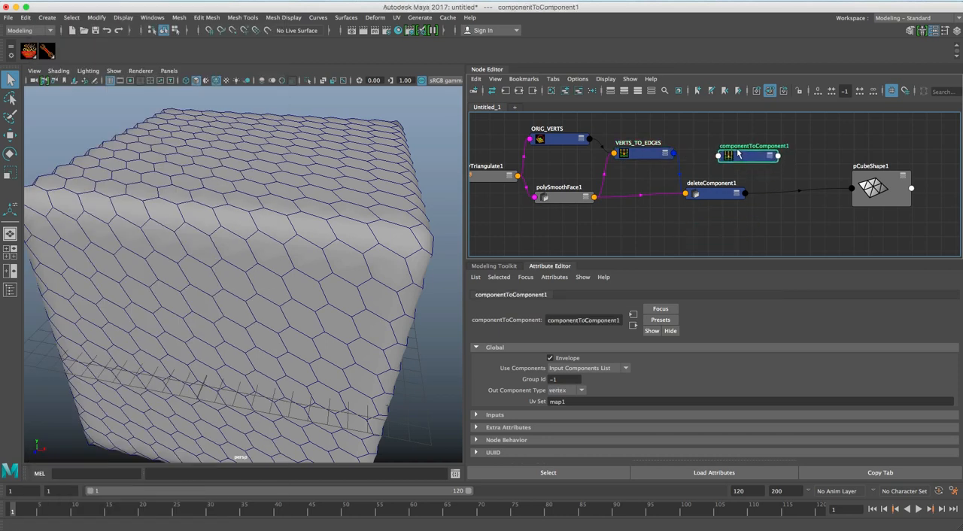
Rename the new componentToComponent node to EDGES_TO_VERTS and keep vertex as its out component type.
{"action": "double_click", "coordinate": [585, 320]}
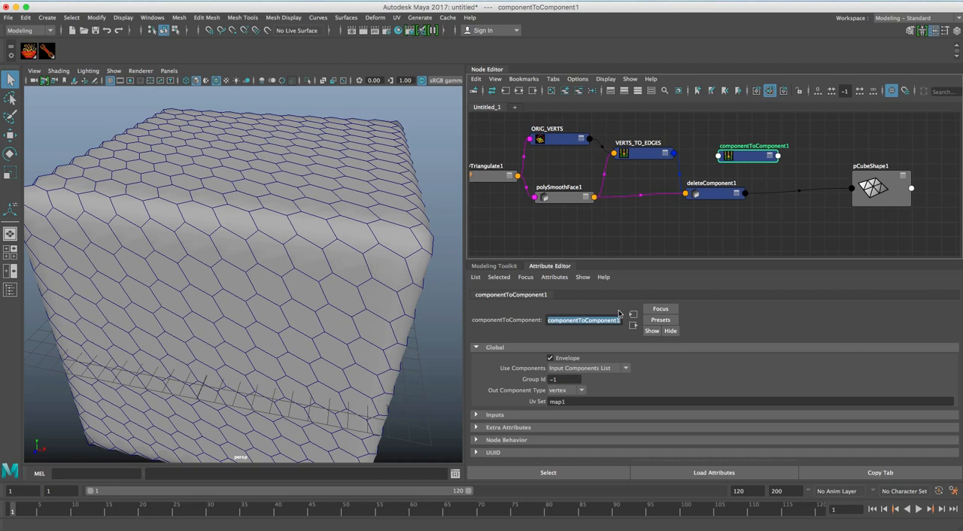
{"action": "type", "text": "Ed"}
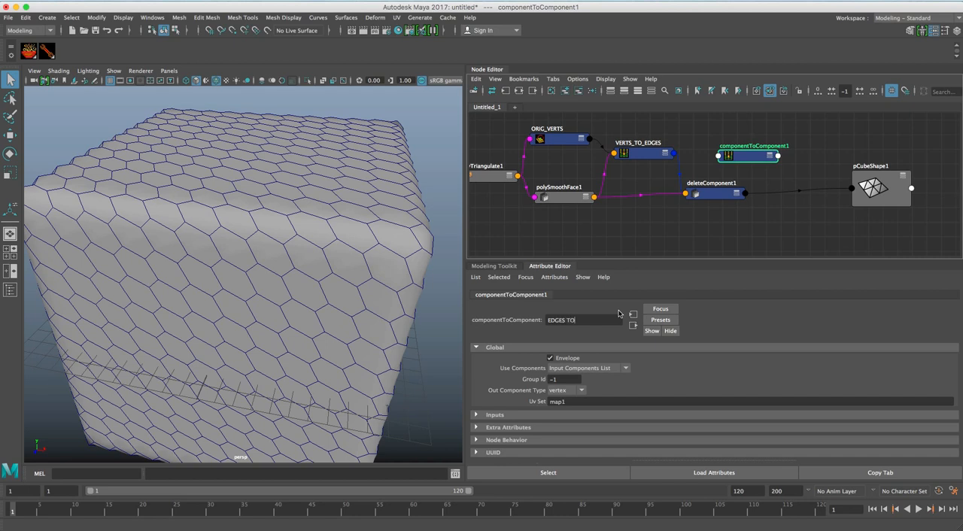
{"action": "type", "text": "GES_TO_VERTS"}
{"action": "key", "text": "Return"}
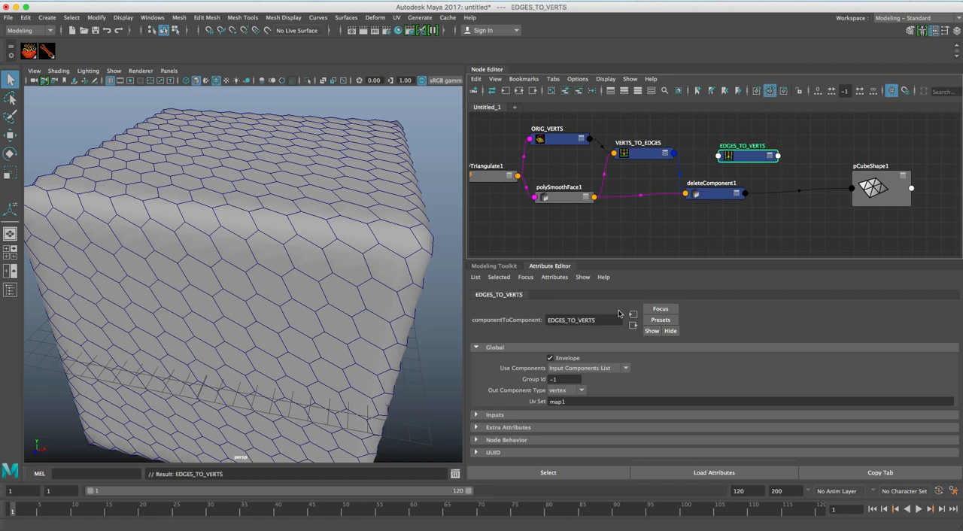
{"action": "left_click", "coordinate": [571, 390]}
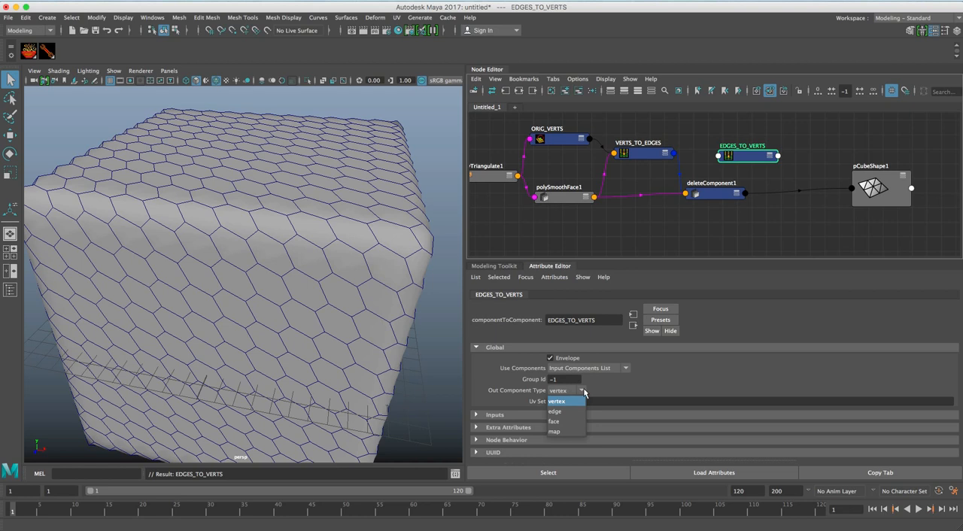
{"action": "left_click", "coordinate": [615, 393]}
Connect the outComponents of VERTS_TO_EDGES to the inComponents of EDGES_TO_VERTS.
{"action": "left_click_drag", "start_coordinate": [746, 154], "coordinate": [739, 153]}
{"action": "left_click", "coordinate": [645, 153]}
{"action": "left_click", "coordinate": [741, 154], "text": "shift"}
{"action": "key", "text": "c"}
{"action": "mouse_move", "coordinate": [712, 140]}
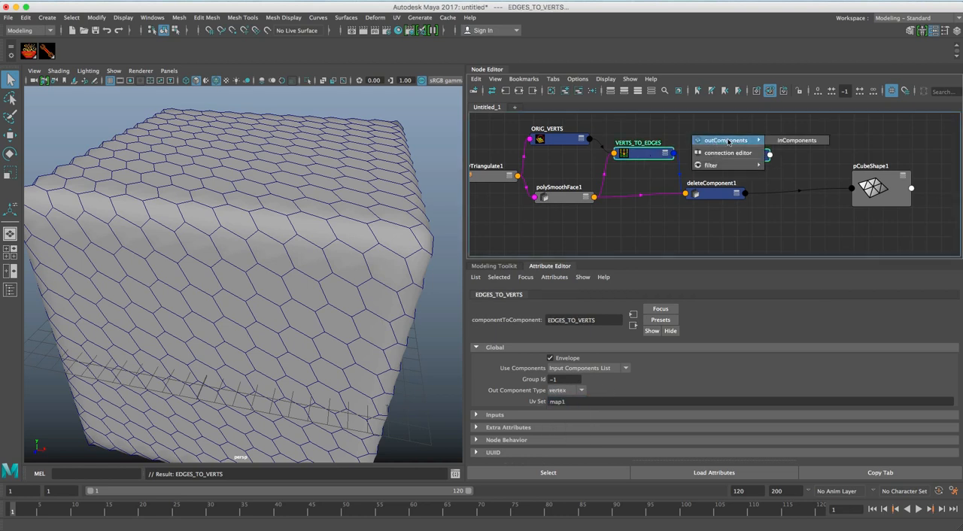
{"action": "left_click", "coordinate": [784, 142]}
Reposition deleteComponent1 and EDGES_TO_VERTS so that EDGES_TO_VERTS sits above deleteComponent1.
{"action": "left_click_drag", "start_coordinate": [721, 193], "coordinate": [710, 195]}
{"action": "left_click_drag", "start_coordinate": [746, 154], "coordinate": [787, 165]}
{"action": "left_click", "coordinate": [713, 194]}
{"action": "left_click_drag", "start_coordinate": [713, 194], "coordinate": [718, 189]}
{"action": "left_click", "coordinate": [775, 165]}
{"action": "left_click_drag", "start_coordinate": [775, 164], "coordinate": [739, 154]}
{"action": "left_click_drag", "start_coordinate": [715, 190], "coordinate": [725, 200]}
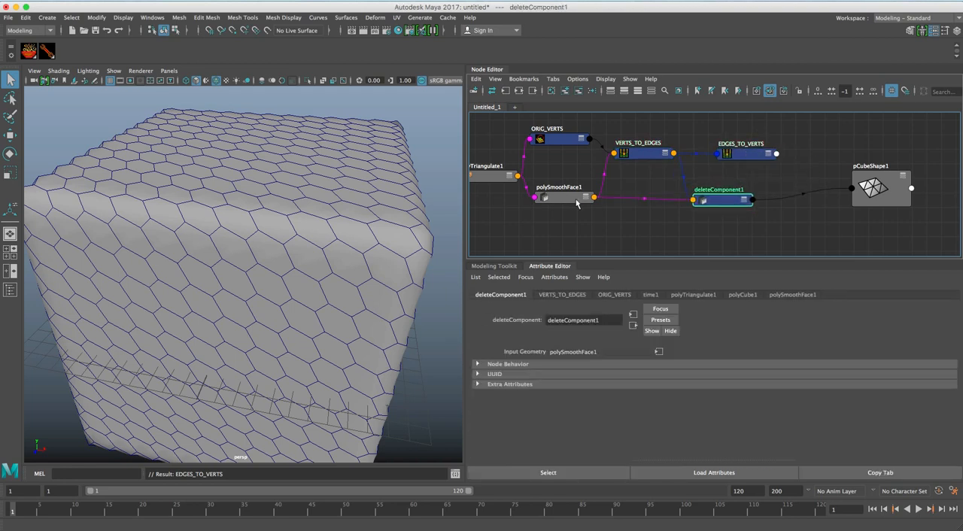
Connect polySmoothFace1's output to the inMesh of EDGES_TO_VERTS and space out the nodes before pCubeShape1.
{"action": "left_click", "coordinate": [564, 197]}
{"action": "left_click_drag", "start_coordinate": [564, 197], "coordinate": [570, 203]}
{"action": "left_click", "coordinate": [743, 156]}
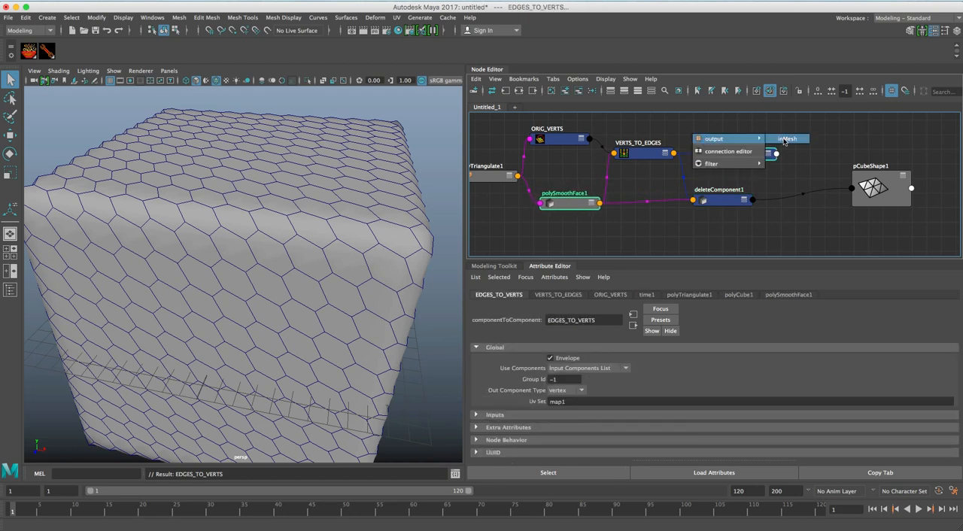
{"action": "left_click_drag", "start_coordinate": [776, 171], "coordinate": [765, 162]}
{"action": "left_click_drag", "start_coordinate": [728, 202], "coordinate": [720, 202]}
{"action": "left_click_drag", "start_coordinate": [761, 161], "coordinate": [754, 168]}
{"action": "left_click_drag", "start_coordinate": [858, 189], "coordinate": [869, 189]}
Create a second deleteComponent node and place it between deleteComponent1 and pCubeShape1.
{"action": "left_click", "coordinate": [818, 216]}
{"action": "key", "text": "Tab"}
{"action": "type", "text": "delete"}
{"action": "key", "text": "Down"}
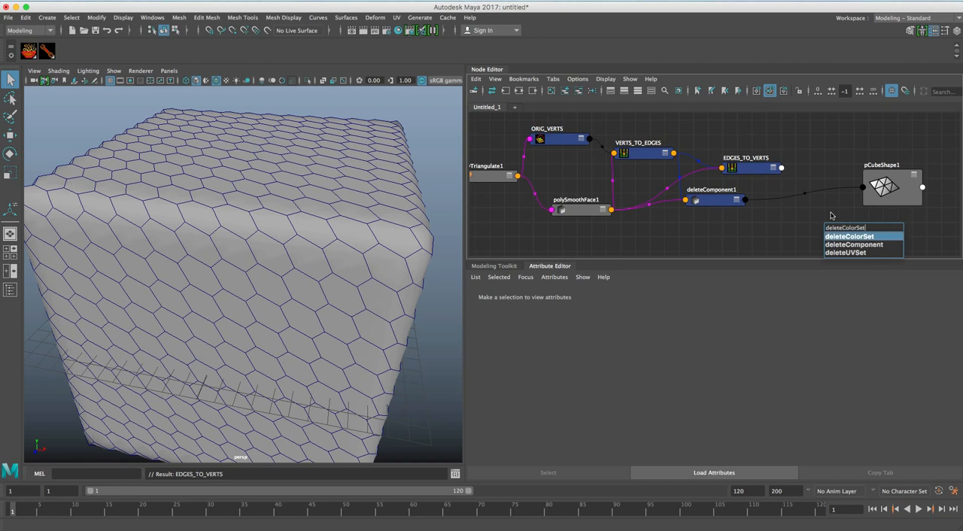
{"action": "key", "text": "Down"}
{"action": "key", "text": "Return"}
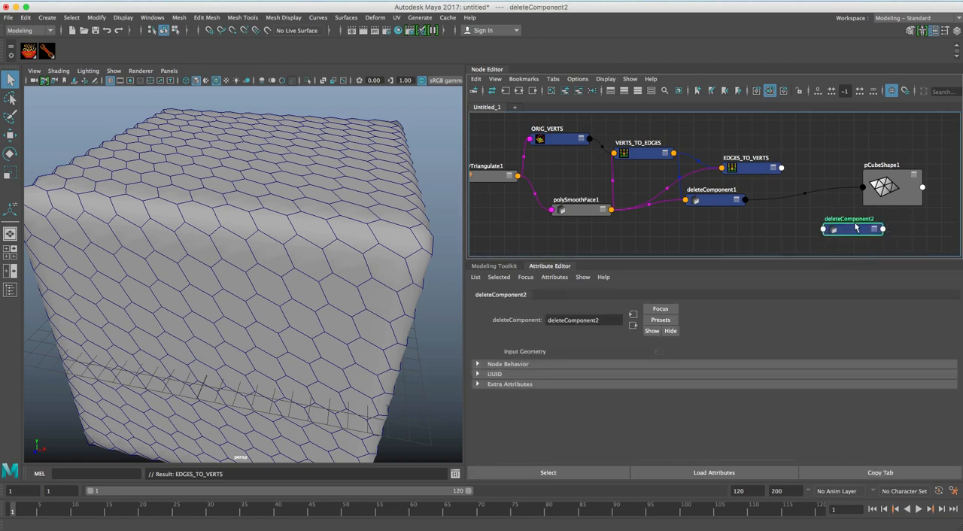
{"action": "left_click_drag", "start_coordinate": [852, 229], "coordinate": [815, 192]}
Connect the outComponents of EDGES_TO_VERTS to the deleteComponents input of deleteComponent2.
{"action": "left_click_drag", "start_coordinate": [759, 168], "coordinate": [747, 160]}
{"action": "left_click", "coordinate": [802, 181], "text": "shift"}
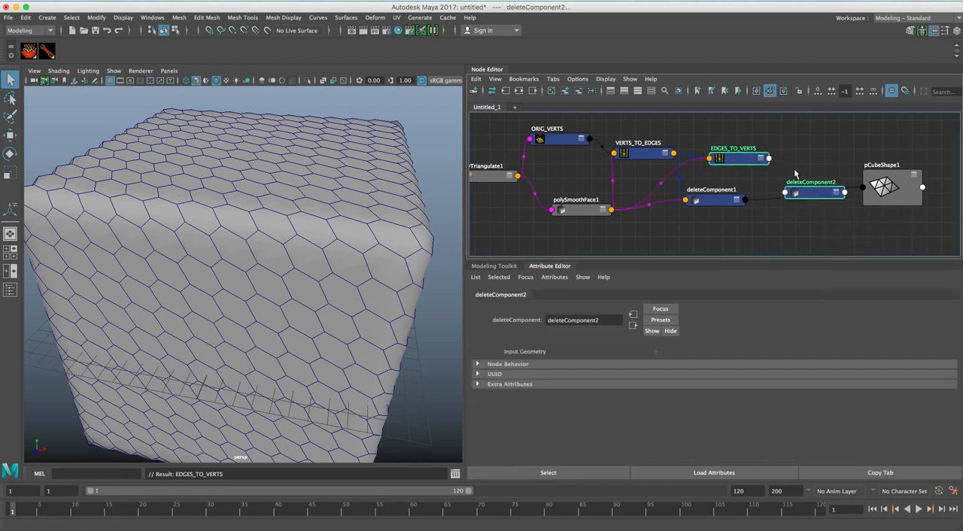
{"action": "right_click", "coordinate": [798, 148]}
{"action": "mouse_move", "coordinate": [827, 153]}
{"action": "left_click", "coordinate": [896, 156]}
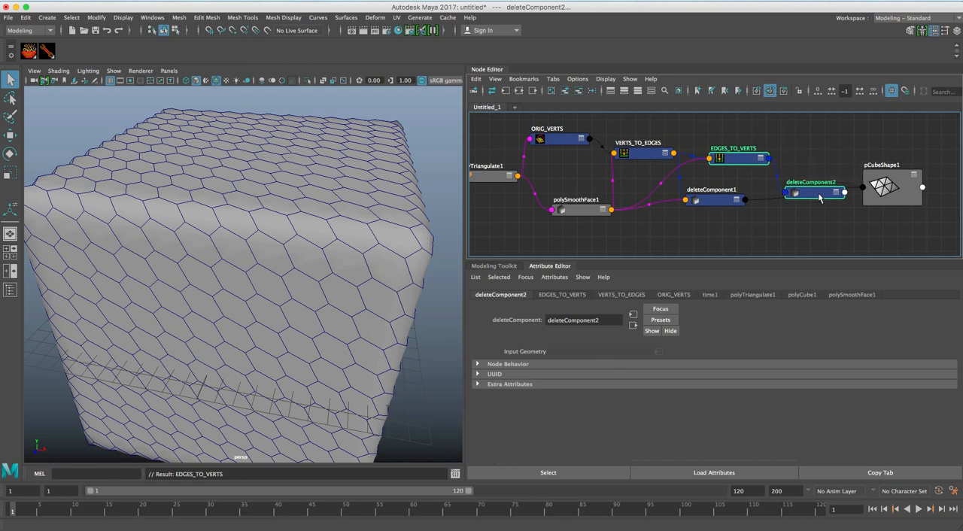
Connect deleteComponent1's output geometry to deleteComponent2's input geometry and move deleteComponent2 closer.
{"action": "left_click_drag", "start_coordinate": [819, 194], "coordinate": [815, 182]}
{"action": "left_click_drag", "start_coordinate": [728, 201], "coordinate": [728, 209]}
{"action": "left_click", "coordinate": [810, 186], "text": "shift"}
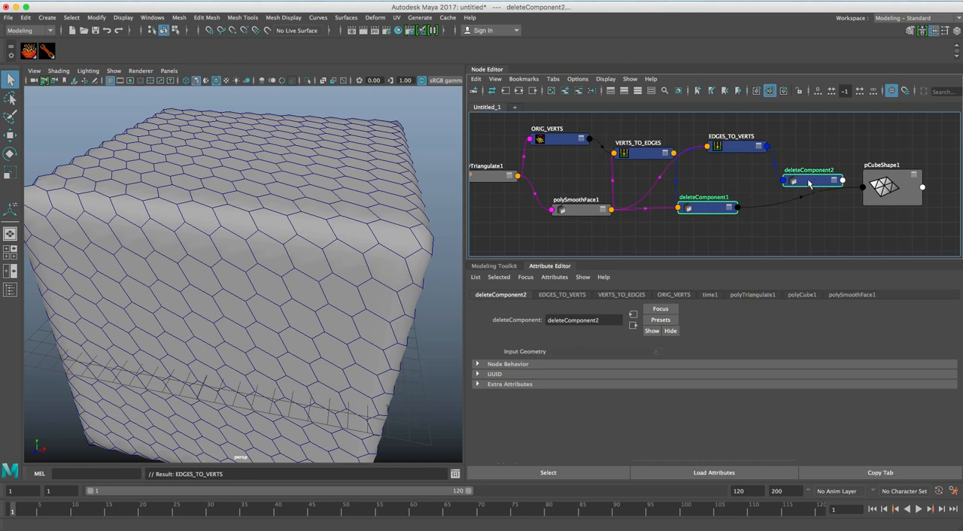
{"action": "key", "text": "c"}
{"action": "mouse_move", "coordinate": [761, 177]}
{"action": "left_click", "coordinate": [841, 180]}
{"action": "left_click_drag", "start_coordinate": [818, 181], "coordinate": [803, 185]}
{"action": "left_click", "coordinate": [812, 168]}
Connect deleteComponent2's outputGeometry to pCubeShape1's inMesh, replacing the link from deleteComponent1.
{"action": "left_click", "coordinate": [803, 186]}
{"action": "left_click", "coordinate": [883, 188], "text": "shift"}
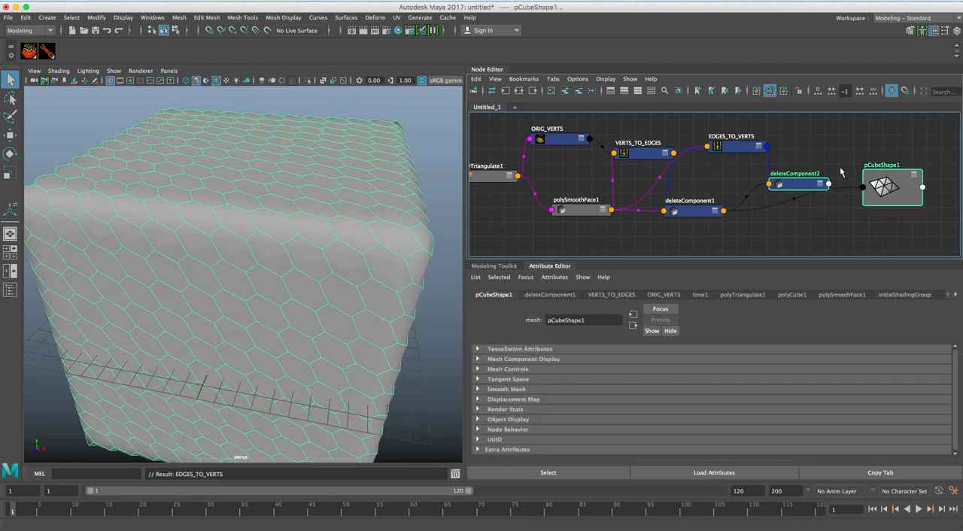
{"action": "key", "text": "c"}
{"action": "mouse_move", "coordinate": [846, 164]}
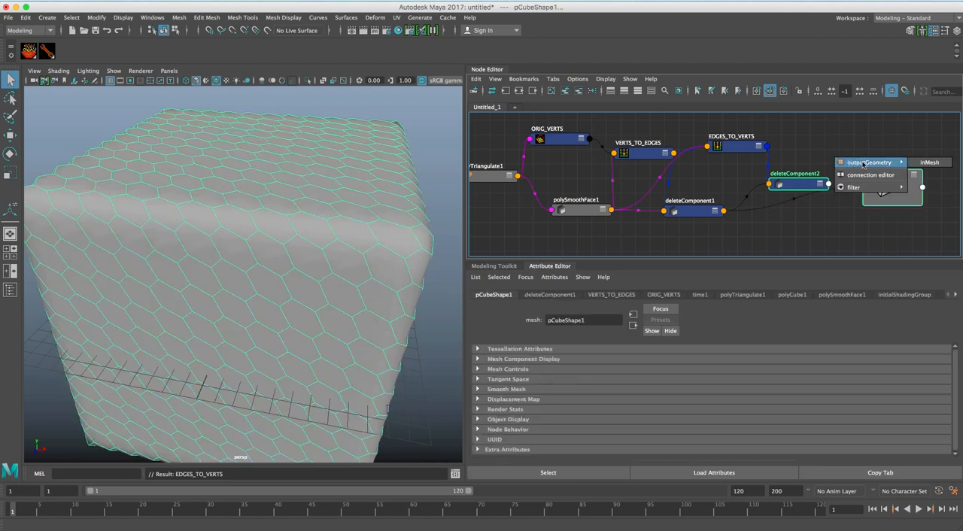
{"action": "left_click", "coordinate": [921, 166]}
Display the cube's vertices and examine where they lie on the hexagonal cells.
{"action": "mouse_move", "coordinate": [415, 278]}
{"action": "left_mouse_down", "text": "alt"}
{"action": "mouse_move", "coordinate": [388, 273]}
{"action": "mouse_move", "coordinate": [423, 273]}
{"action": "left_mouse_up", "text": "alt"}
{"action": "right_click", "coordinate": [324, 247]}
{"action": "right_click_drag", "start_coordinate": [325, 253], "coordinate": [301, 239]}
{"action": "left_click_drag", "start_coordinate": [302, 239], "coordinate": [300, 241], "text": "alt"}
{"action": "right_click_drag", "start_coordinate": [301, 241], "coordinate": [276, 241], "text": "alt"}
Arrange the whole network from polyCube1 to pCubeShape1 into a compact layout, with polySmoothFace1 below ORIG_VERTS and deleteComponent1 below EDGES_TO_VERTS.
{"action": "scroll", "coordinate": [783, 210], "scroll_direction": "down", "scroll_amount": 3}
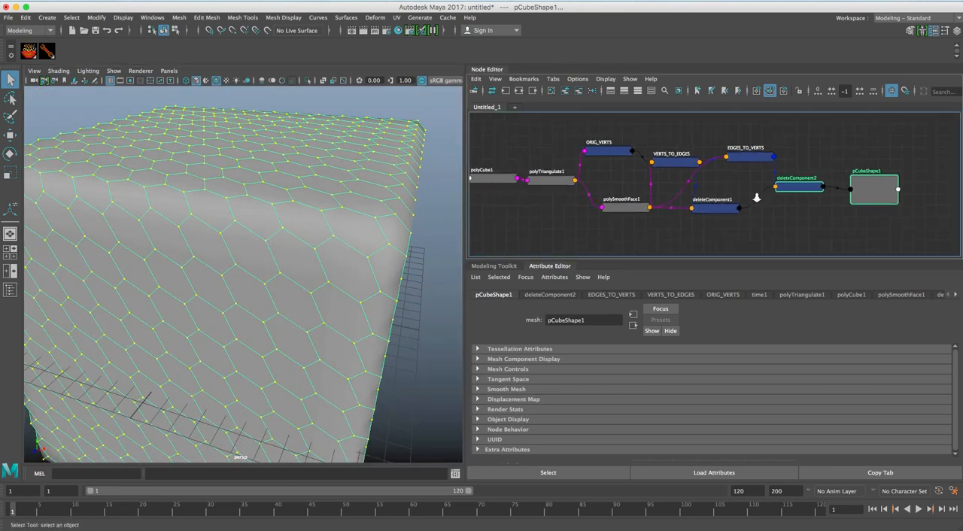
{"action": "left_click", "coordinate": [557, 178]}
{"action": "left_click_drag", "start_coordinate": [507, 179], "coordinate": [502, 177]}
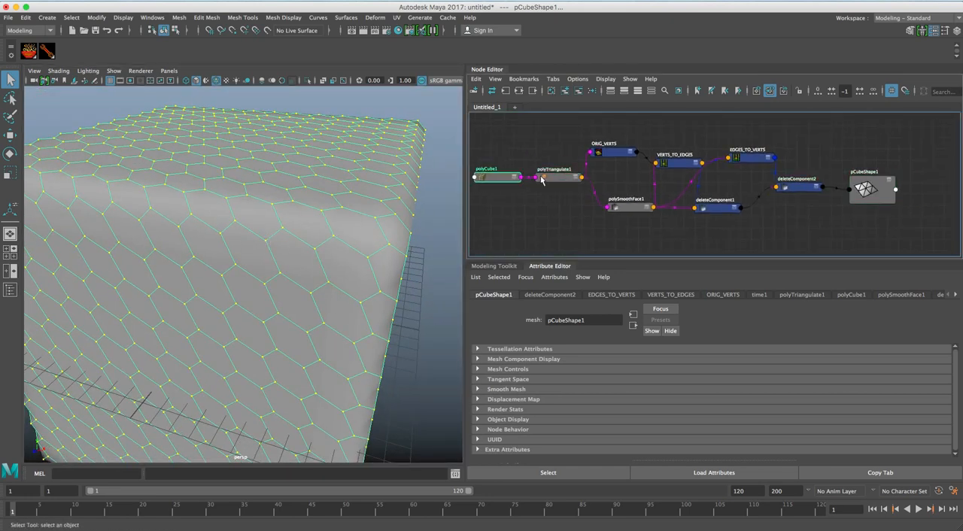
{"action": "left_click_drag", "start_coordinate": [613, 154], "coordinate": [619, 166]}
{"action": "left_click", "coordinate": [625, 206]}
{"action": "left_click_drag", "start_coordinate": [626, 206], "coordinate": [612, 193]}
{"action": "left_click_drag", "start_coordinate": [676, 169], "coordinate": [680, 173]}
{"action": "mouse_move", "coordinate": [752, 166]}
{"action": "left_mouse_down"}
{"action": "mouse_move", "coordinate": [754, 184]}
{"action": "mouse_move", "coordinate": [748, 168]}
{"action": "left_mouse_up"}
{"action": "left_click_drag", "start_coordinate": [724, 210], "coordinate": [808, 179]}
{"action": "left_click_drag", "start_coordinate": [871, 189], "coordinate": [875, 178]}
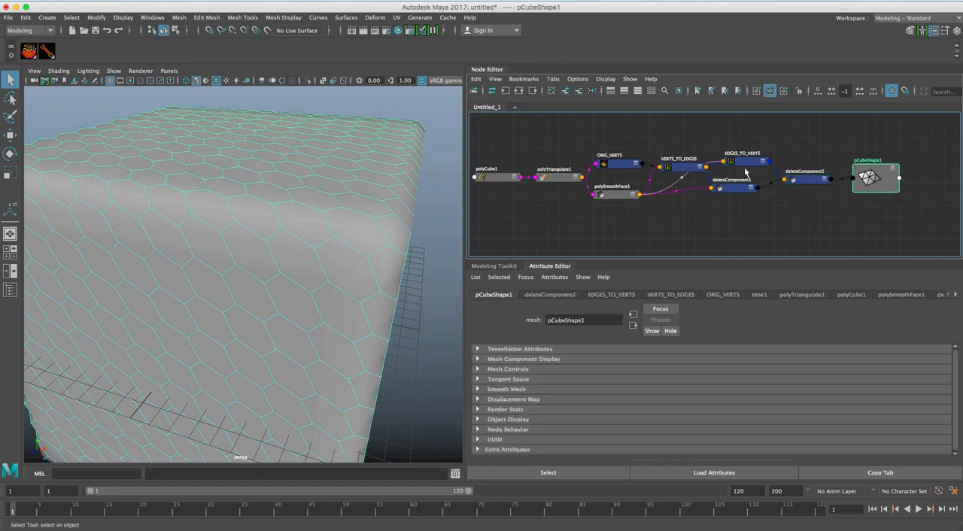
Tidy the spacing of the network's nodes so the links between polySmoothFace1, the EDGES nodes and both deleteComponent nodes stay readable.
{"action": "middle_click_drag", "start_coordinate": [668, 197], "coordinate": [678, 208], "text": "alt"}
{"action": "right_click_drag", "start_coordinate": [624, 207], "coordinate": [669, 205], "text": "alt"}
{"action": "middle_click_drag", "start_coordinate": [669, 203], "coordinate": [602, 184], "text": "alt"}
{"action": "scroll", "coordinate": [636, 205], "scroll_direction": "down", "scroll_amount": 2}
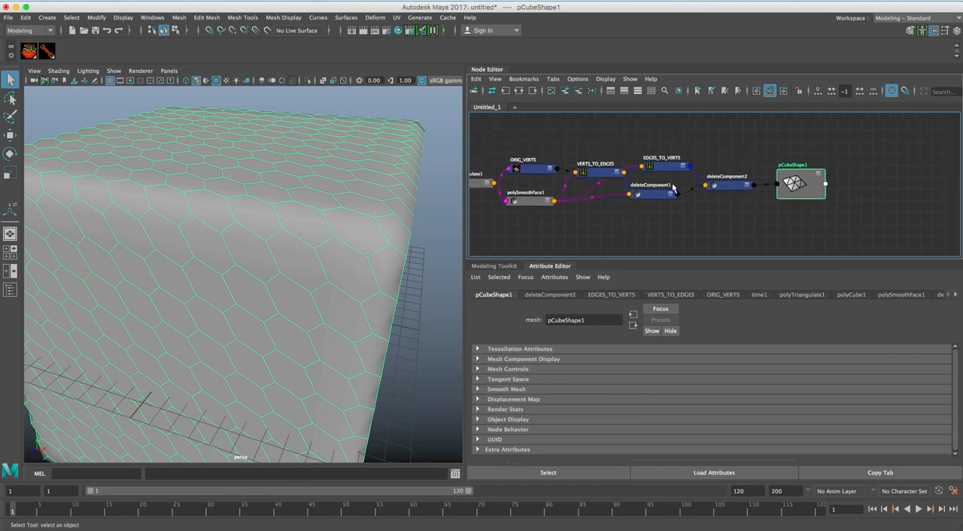
{"action": "middle_click_drag", "start_coordinate": [665, 173], "coordinate": [578, 164], "text": "alt"}
{"action": "right_click_drag", "start_coordinate": [660, 196], "coordinate": [675, 197], "text": "alt"}
{"action": "middle_click_drag", "start_coordinate": [688, 196], "coordinate": [616, 192], "text": "alt"}
{"action": "right_click_drag", "start_coordinate": [618, 194], "coordinate": [591, 197], "text": "alt"}
{"action": "middle_click_drag", "start_coordinate": [626, 198], "coordinate": [598, 205], "text": "alt"}
Move pCubeShape1 well away from deleteComponent2 to open a wide gap for more nodes between them.
{"action": "left_click_drag", "start_coordinate": [620, 184], "coordinate": [867, 204]}
{"action": "middle_click_drag", "start_coordinate": [739, 203], "coordinate": [752, 204], "text": "alt"}
{"action": "middle_click_drag", "start_coordinate": [564, 191], "coordinate": [640, 194], "text": "alt"}
{"action": "middle_click_drag", "start_coordinate": [768, 200], "coordinate": [693, 191], "text": "alt"}
{"action": "left_click_drag", "start_coordinate": [865, 196], "coordinate": [903, 197]}
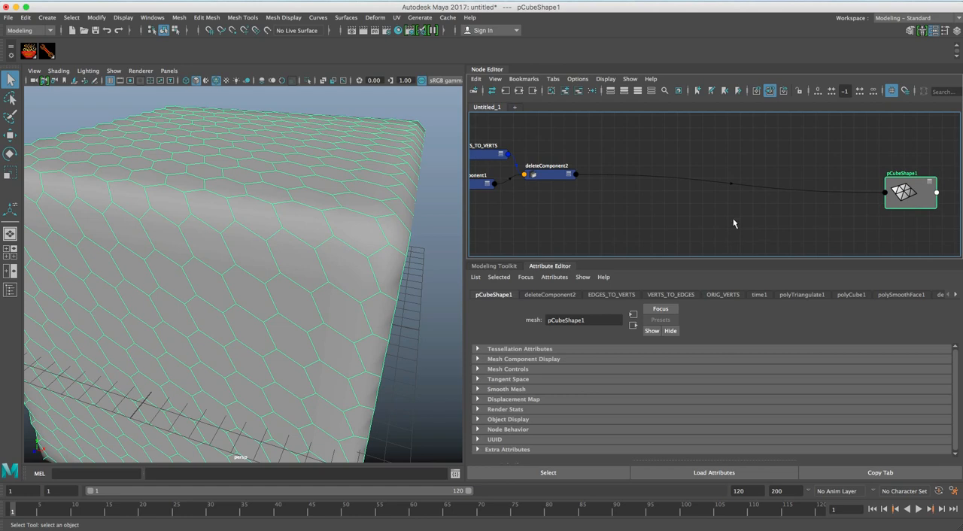
{"action": "mouse_move", "coordinate": [705, 215]}
{"action": "middle_mouse_down", "text": "alt"}
{"action": "mouse_move", "coordinate": [731, 217]}
{"action": "mouse_move", "coordinate": [707, 215]}
{"action": "middle_mouse_up", "text": "alt"}
{"action": "mouse_move", "coordinate": [707, 215]}
{"action": "right_mouse_down", "text": "alt"}
{"action": "mouse_move", "coordinate": [693, 213]}
{"action": "mouse_move", "coordinate": [698, 207]}
{"action": "right_mouse_up", "text": "alt"}
{"action": "left_click", "coordinate": [563, 179]}
{"action": "middle_click_drag", "start_coordinate": [606, 189], "coordinate": [614, 203], "text": "alt"}
{"action": "left_click_drag", "start_coordinate": [575, 191], "coordinate": [578, 188]}
{"action": "middle_click_drag", "start_coordinate": [614, 174], "coordinate": [628, 184], "text": "alt"}
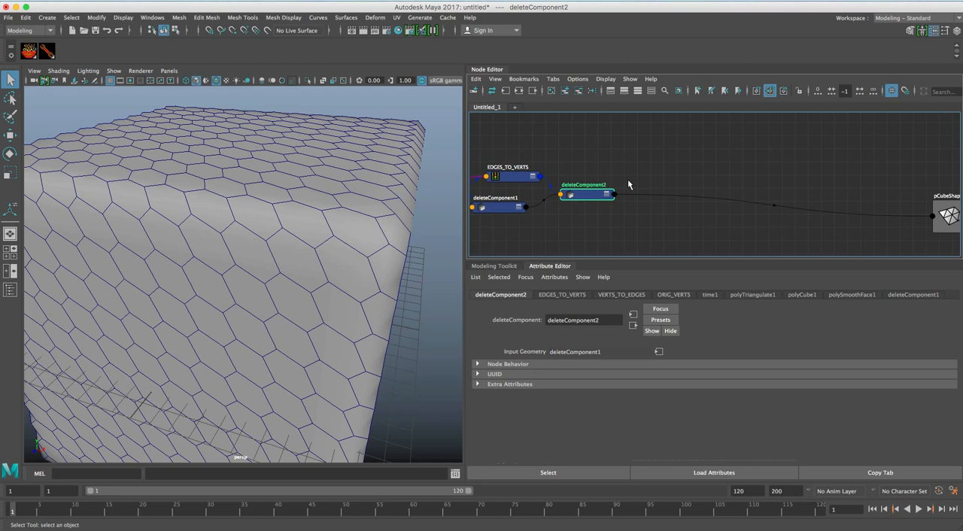
Create a SOuP group node, remove timeToUnitConversion2 from the graph, and place group1 in the gap after deleteComponent2.
{"action": "left_click_drag", "start_coordinate": [590, 194], "coordinate": [591, 193]}
{"action": "left_click", "coordinate": [33, 50]}
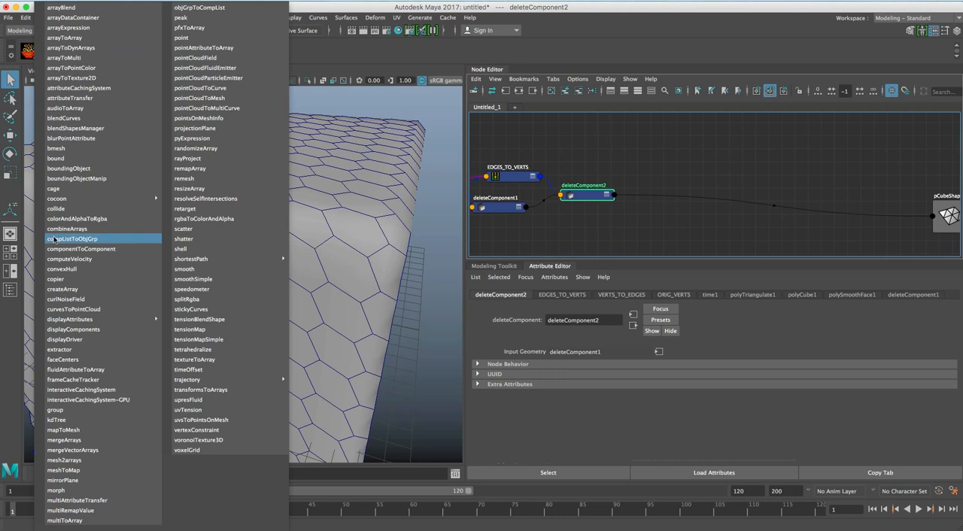
{"action": "left_click", "coordinate": [78, 410]}
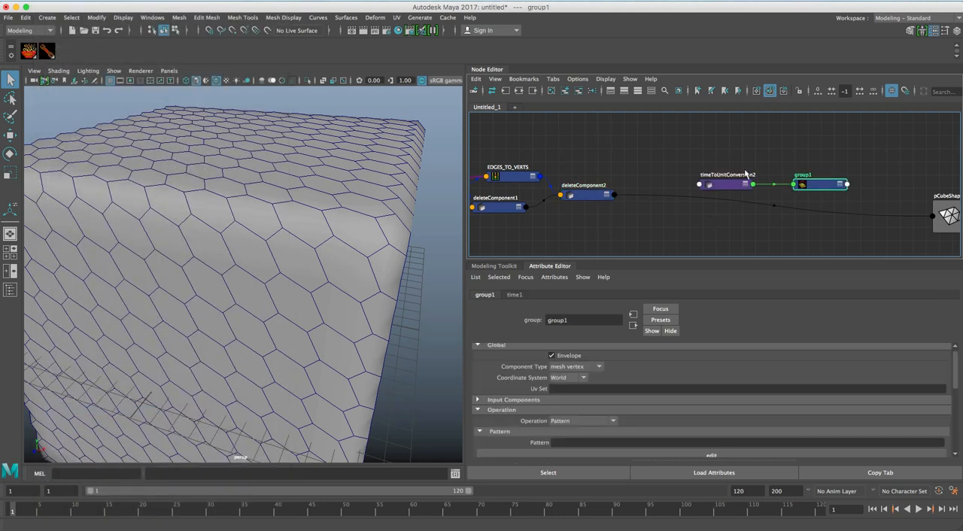
{"action": "left_click", "coordinate": [724, 185]}
{"action": "left_click", "coordinate": [579, 91]}
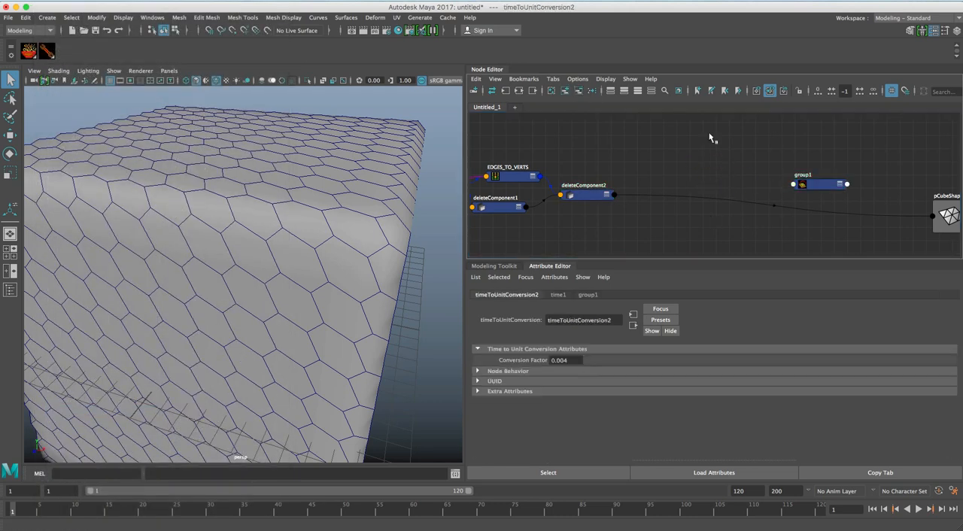
{"action": "left_click_drag", "start_coordinate": [812, 185], "coordinate": [673, 220]}
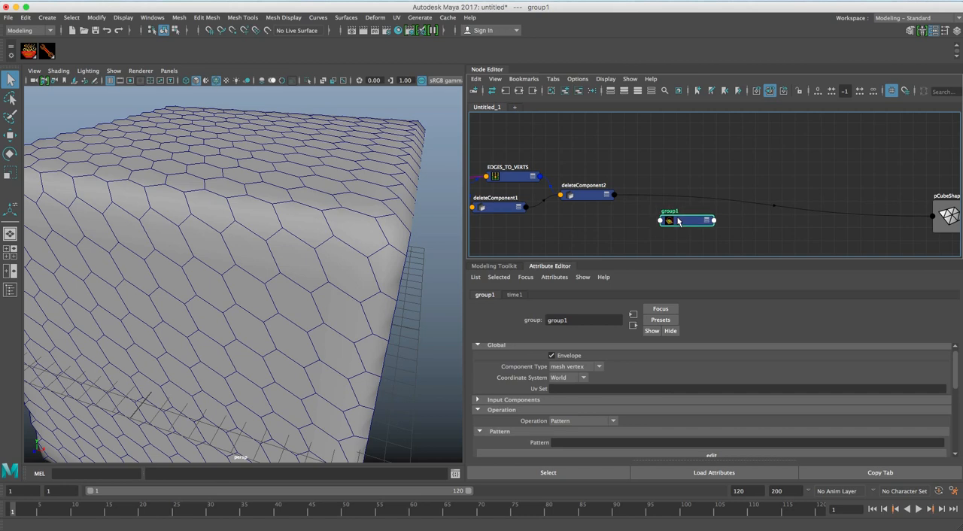
Set group1's component type to mesh edge and its pattern to *.
{"action": "left_click", "coordinate": [587, 368]}
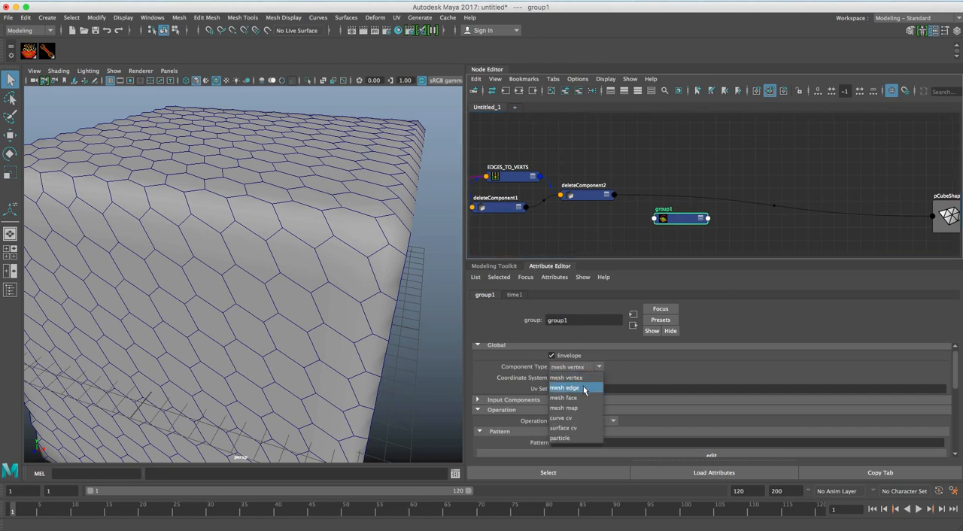
{"action": "left_click", "coordinate": [584, 388]}
{"action": "left_click", "coordinate": [572, 442]}
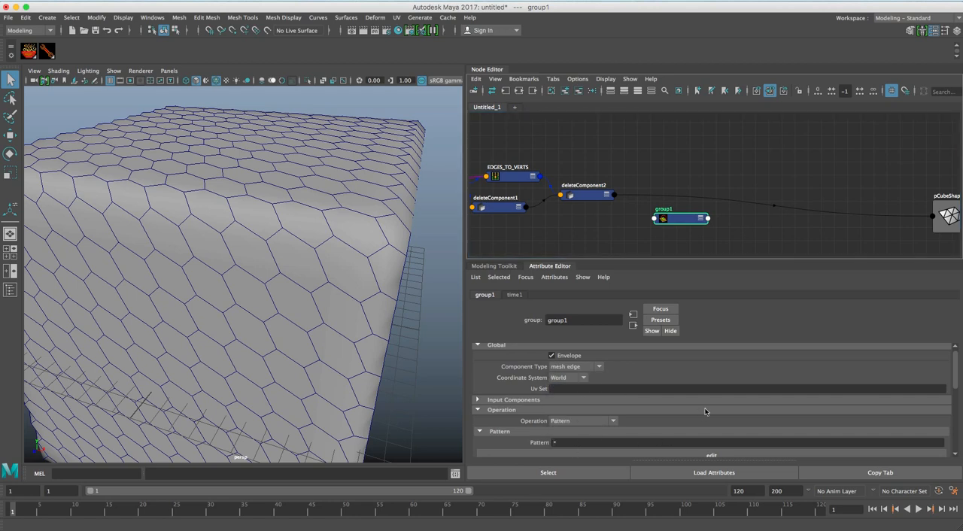
Connect deleteComponent2's outputGeometry to group1's input geometry and place group1 just below deleteComponent2's output.
{"action": "left_click_drag", "start_coordinate": [681, 218], "coordinate": [667, 211]}
{"action": "left_click", "coordinate": [603, 197]}
{"action": "left_click", "coordinate": [658, 211], "text": "shift"}
{"action": "right_click", "coordinate": [658, 159]}
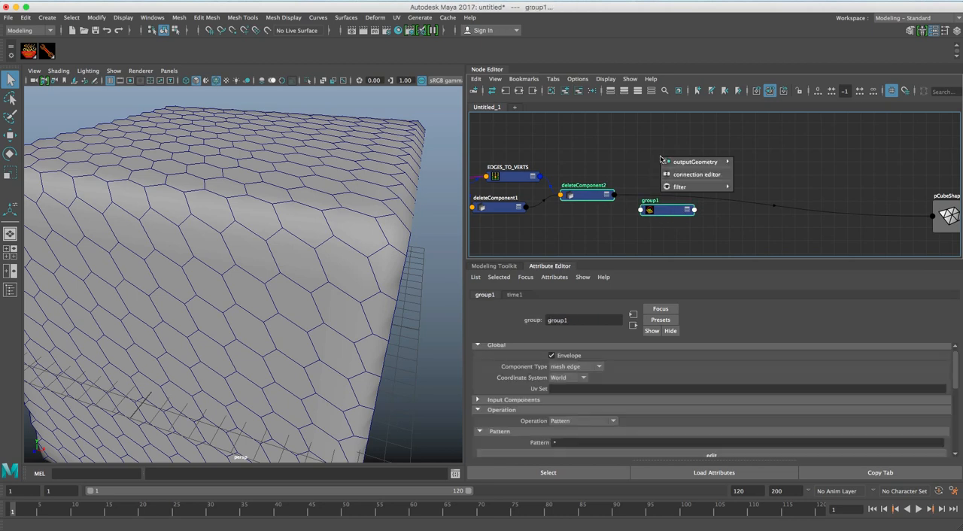
{"action": "mouse_move", "coordinate": [675, 160]}
{"action": "left_click", "coordinate": [761, 161]}
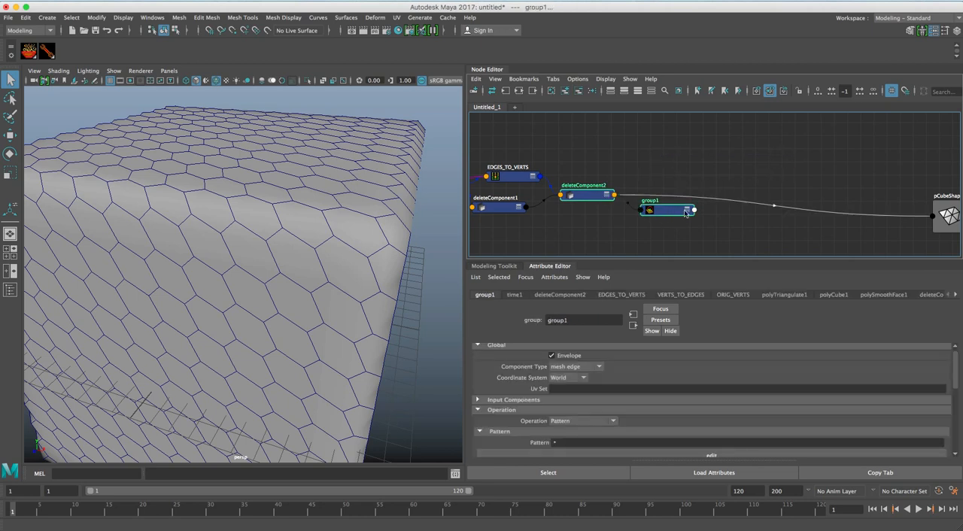
{"action": "left_click_drag", "start_coordinate": [583, 198], "coordinate": [579, 194]}
{"action": "left_click_drag", "start_coordinate": [660, 212], "coordinate": [645, 212]}
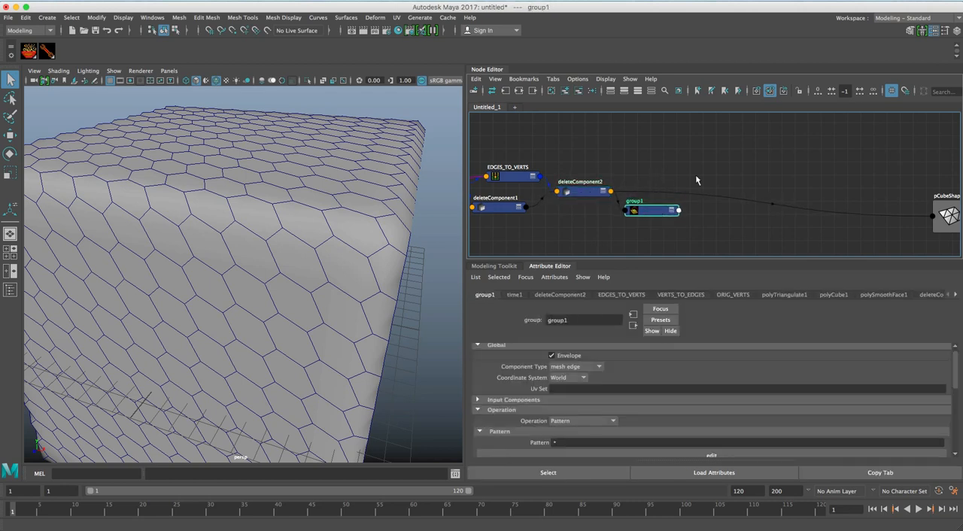
Create a polyBevel node in the network and place it right after group1.
{"action": "left_click", "coordinate": [737, 181]}
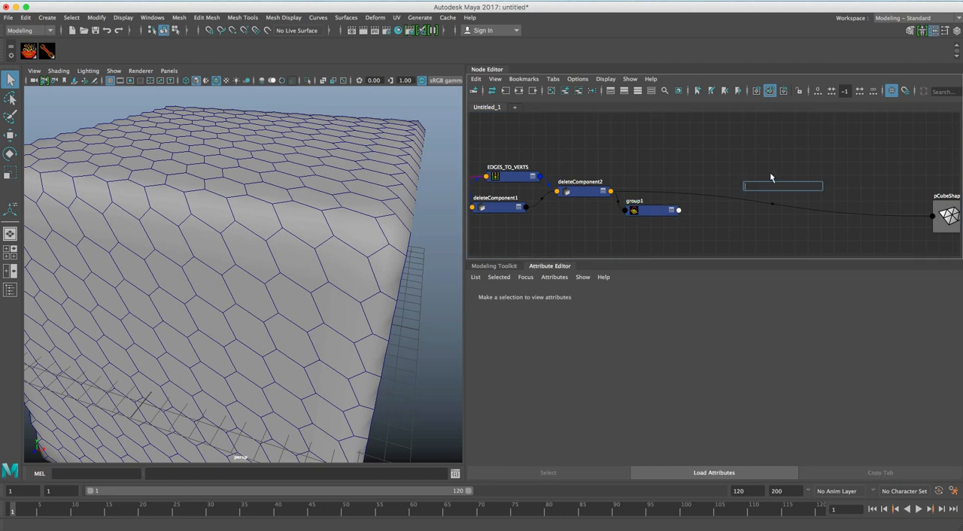
{"action": "type", "text": "bevel"}
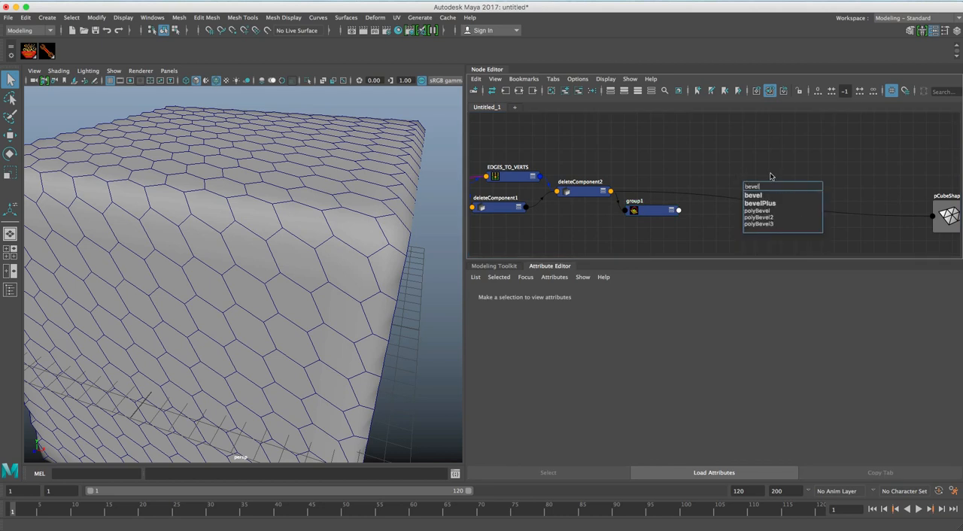
{"action": "left_click", "coordinate": [764, 212]}
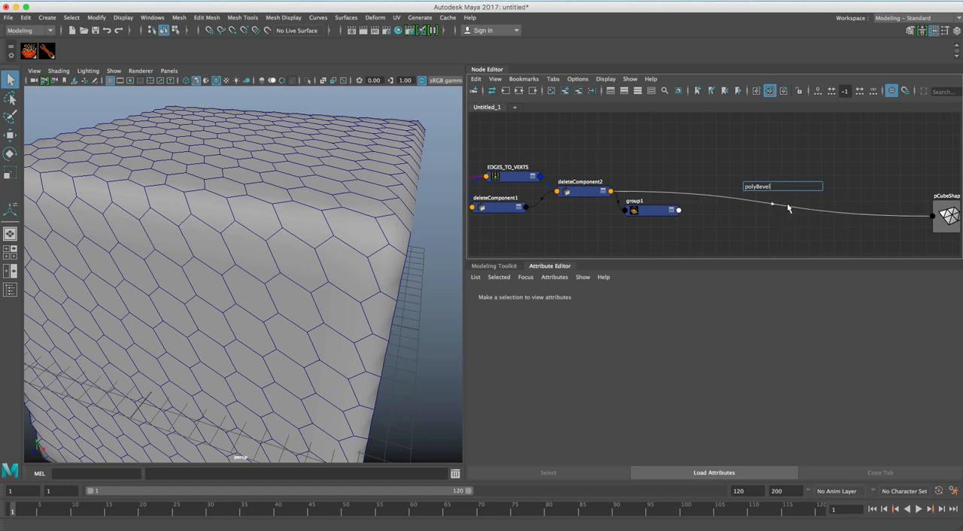
{"action": "key", "text": "Return"}
{"action": "left_click_drag", "start_coordinate": [768, 187], "coordinate": [722, 221]}
Connect group1's outComponents to polyBevel1's inputComponents.
{"action": "left_click", "coordinate": [664, 212]}
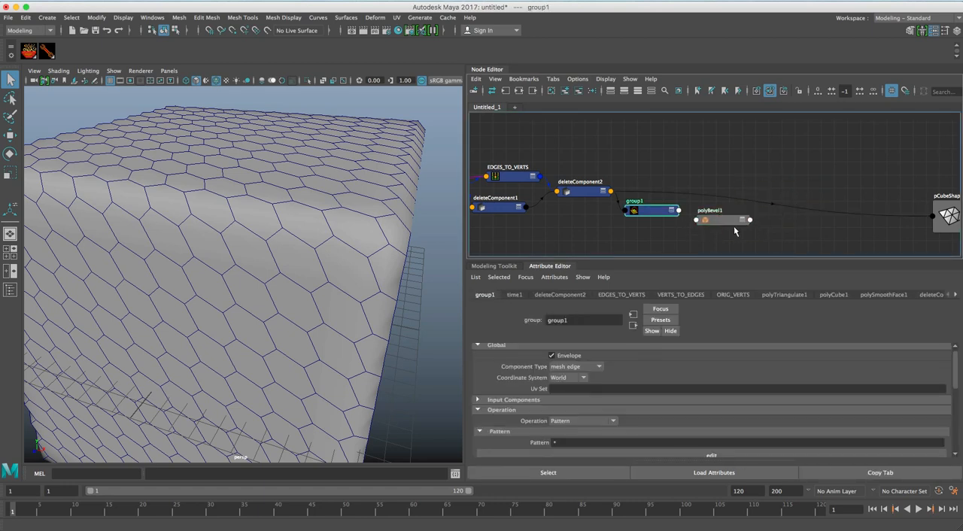
{"action": "left_click", "coordinate": [729, 221]}
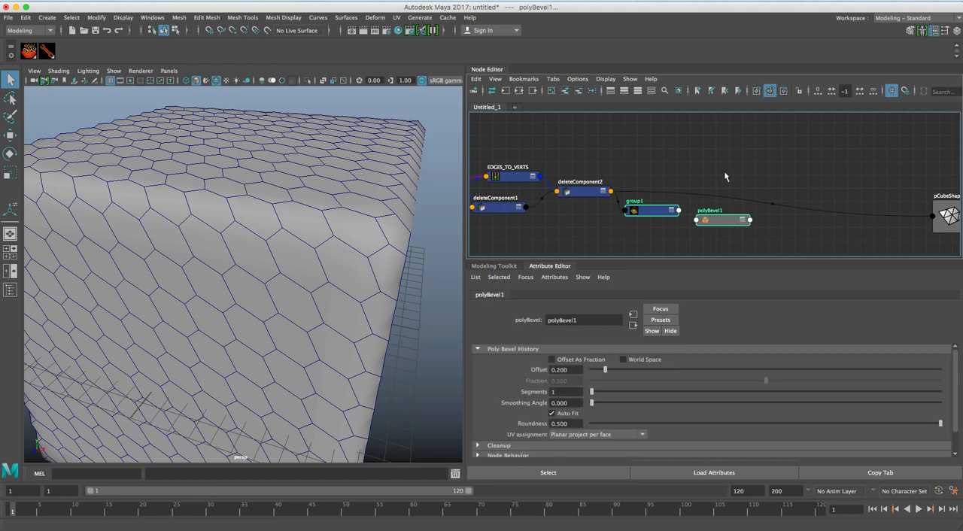
{"action": "right_click", "coordinate": [727, 155]}
{"action": "mouse_move", "coordinate": [742, 161]}
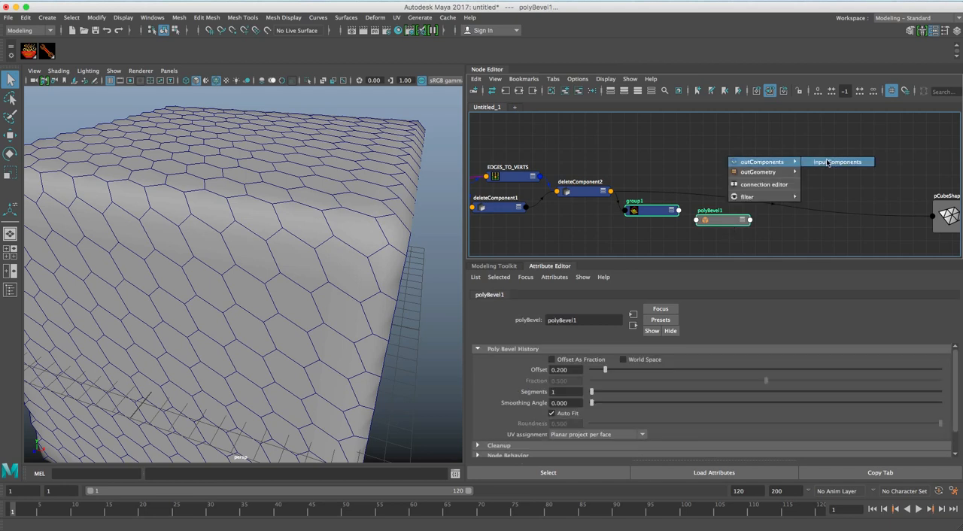
{"action": "left_click", "coordinate": [828, 163]}
Connect group1's outGeometry to polyBevel1's input mesh.
{"action": "left_click", "coordinate": [682, 215]}
{"action": "left_click", "coordinate": [730, 222], "text": "shift"}
{"action": "right_click", "coordinate": [732, 176]}
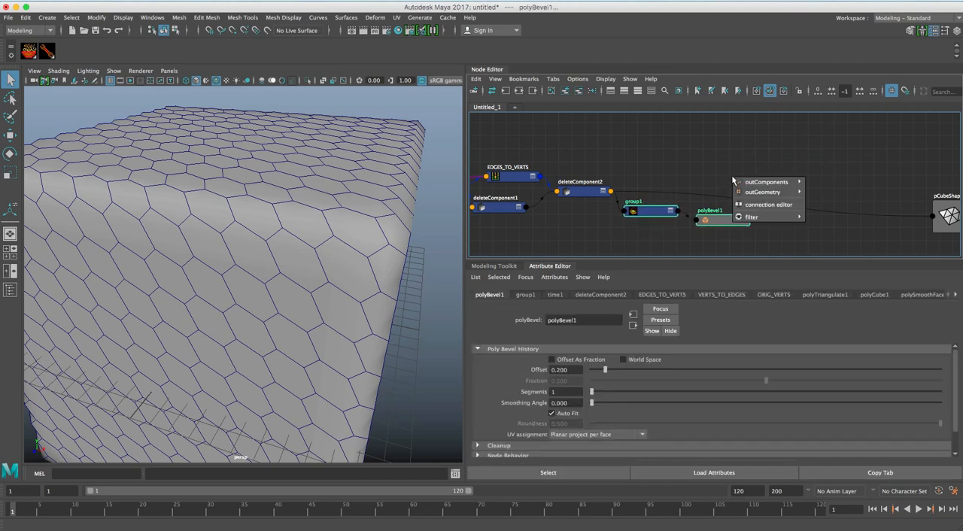
{"action": "mouse_move", "coordinate": [784, 194]}
{"action": "left_click", "coordinate": [827, 193]}
{"action": "left_click", "coordinate": [762, 189]}
Bring pCubeShape1 closer and connect polyBevel1's output to its inMesh, replacing the link from deleteComponent2.
{"action": "left_click_drag", "start_coordinate": [725, 217], "coordinate": [736, 206]}
{"action": "left_click_drag", "start_coordinate": [941, 208], "coordinate": [809, 181]}
{"action": "left_click", "coordinate": [726, 210]}
{"action": "left_click", "coordinate": [814, 186], "text": "shift"}
{"action": "right_click", "coordinate": [753, 162]}
{"action": "left_click", "coordinate": [847, 165]}
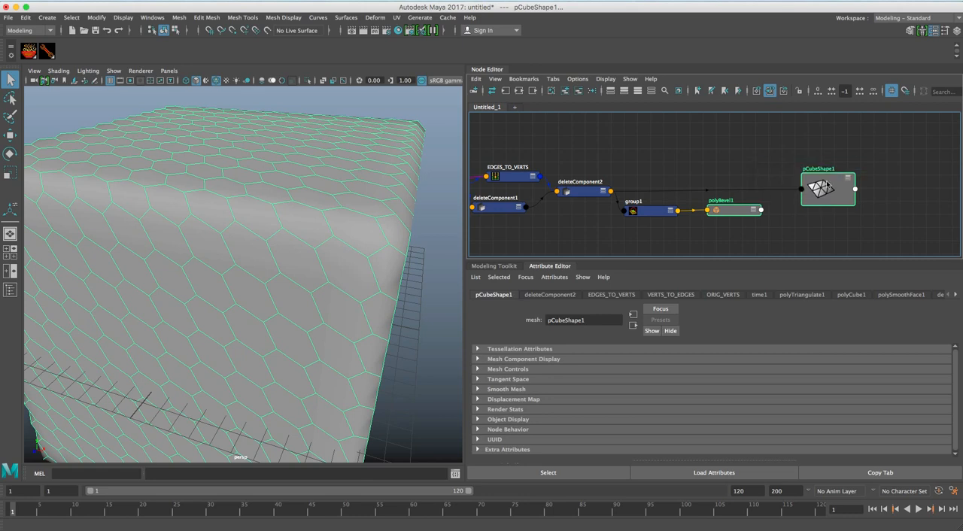
Set polyBevel1's offset to 0.010 and inspect the bevelled cell edges around the cube.
{"action": "left_click", "coordinate": [729, 210]}
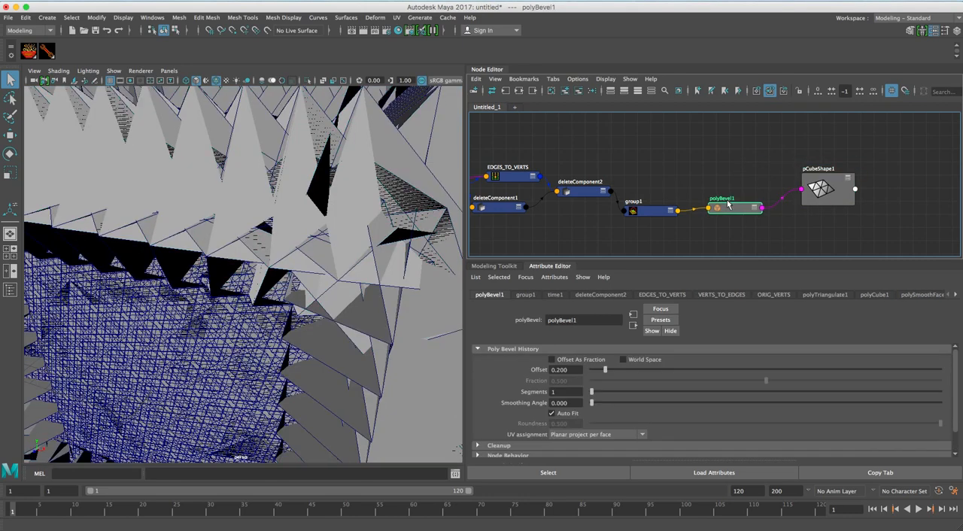
{"action": "left_click_drag", "start_coordinate": [298, 215], "coordinate": [253, 217], "text": "alt"}
{"action": "right_click_drag", "start_coordinate": [253, 217], "coordinate": [270, 214], "text": "alt"}
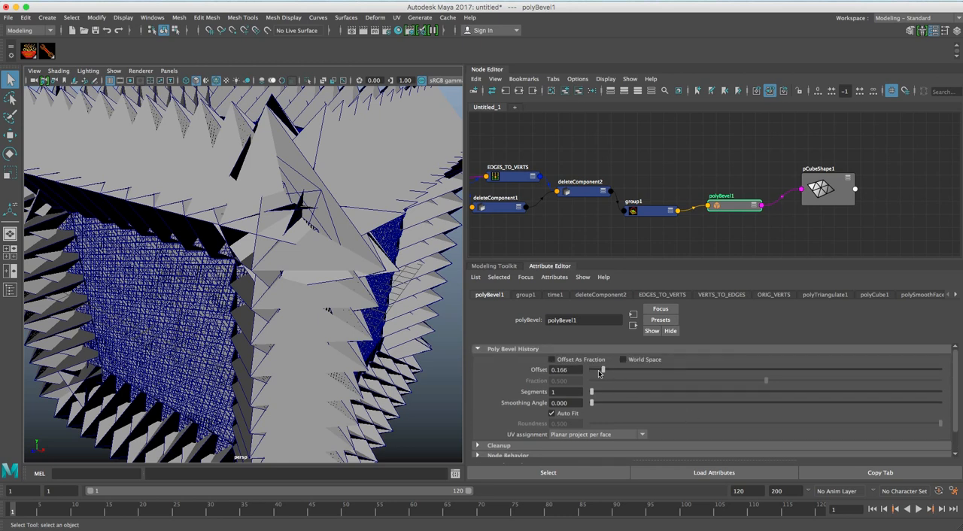
{"action": "left_click_drag", "start_coordinate": [597, 370], "coordinate": [579, 373]}
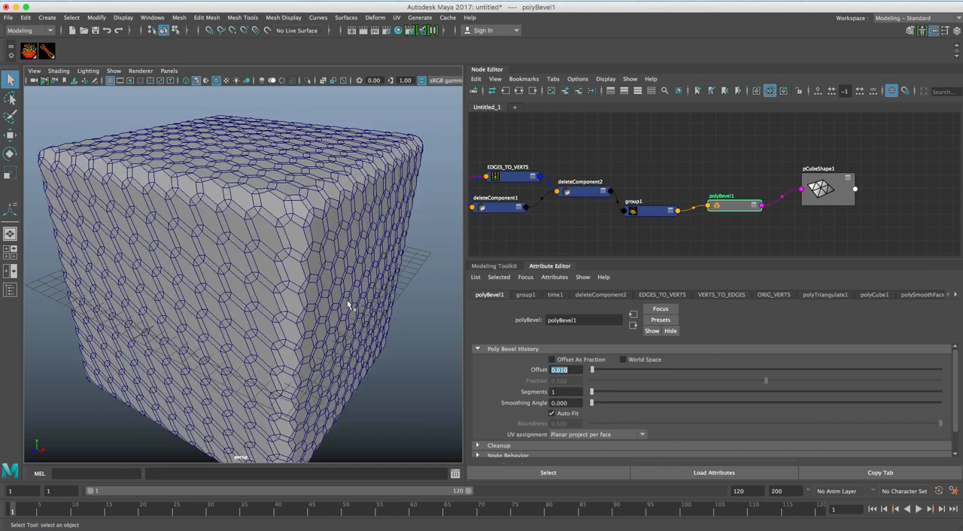
{"action": "right_click_drag", "start_coordinate": [273, 273], "coordinate": [305, 270], "text": "alt"}
{"action": "left_click_drag", "start_coordinate": [305, 270], "coordinate": [339, 254], "text": "alt"}
{"action": "right_click_drag", "start_coordinate": [342, 256], "coordinate": [337, 260], "text": "alt"}
{"action": "left_click_drag", "start_coordinate": [336, 259], "coordinate": [433, 265], "text": "alt"}
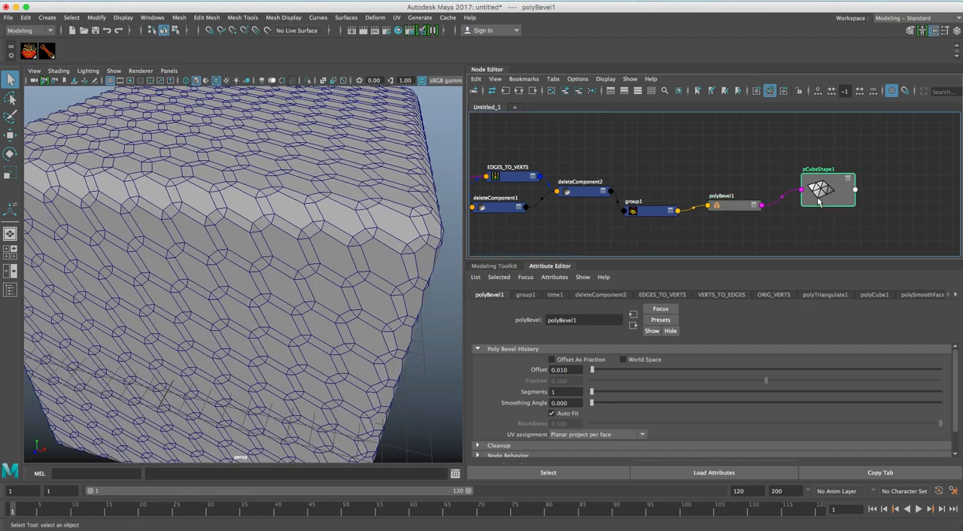
Line up group1, polyBevel1 and pCubeShape1 in an evenly spaced row.
{"action": "left_click_drag", "start_coordinate": [817, 194], "coordinate": [839, 209]}
{"action": "left_click_drag", "start_coordinate": [659, 211], "coordinate": [665, 203]}
{"action": "left_click_drag", "start_coordinate": [722, 207], "coordinate": [743, 209]}
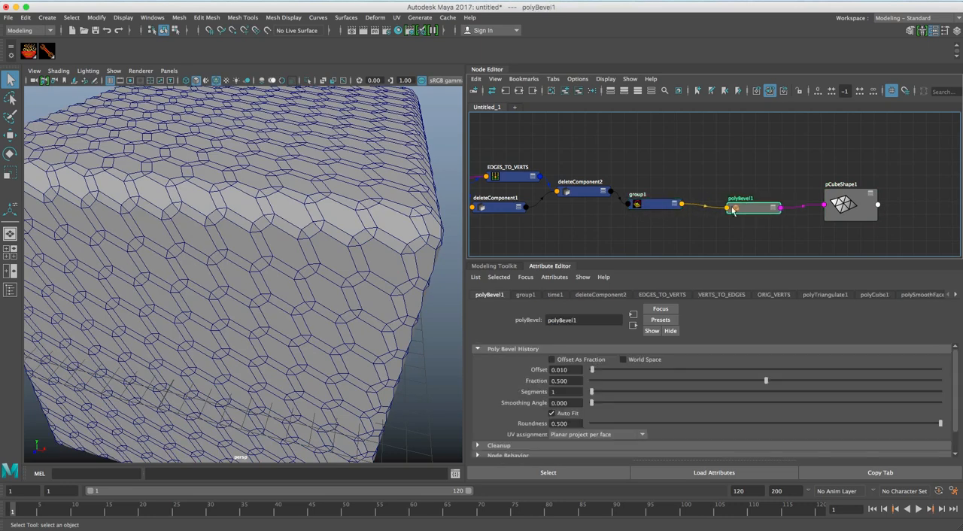
{"action": "left_click", "coordinate": [658, 207]}
{"action": "left_click_drag", "start_coordinate": [343, 233], "coordinate": [336, 236], "text": "alt"}
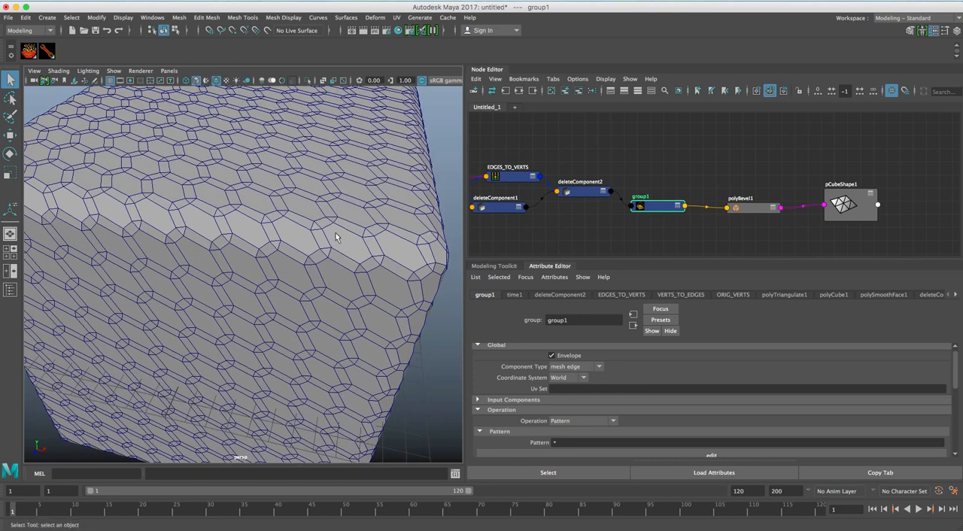
Create a second SOuP group node, remove timeToUnitConversion3 from the graph, and place group2 above group1.
{"action": "left_click", "coordinate": [586, 192]}
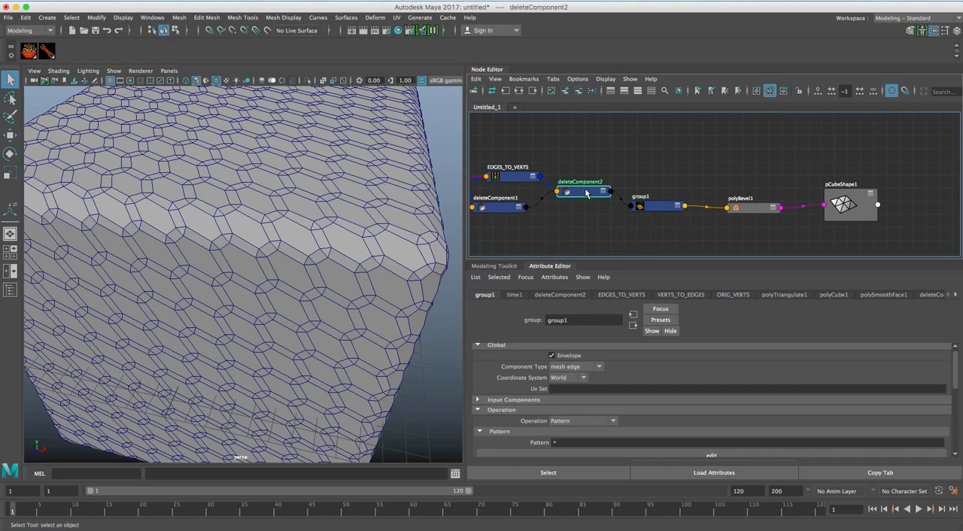
{"action": "left_click", "coordinate": [30, 54]}
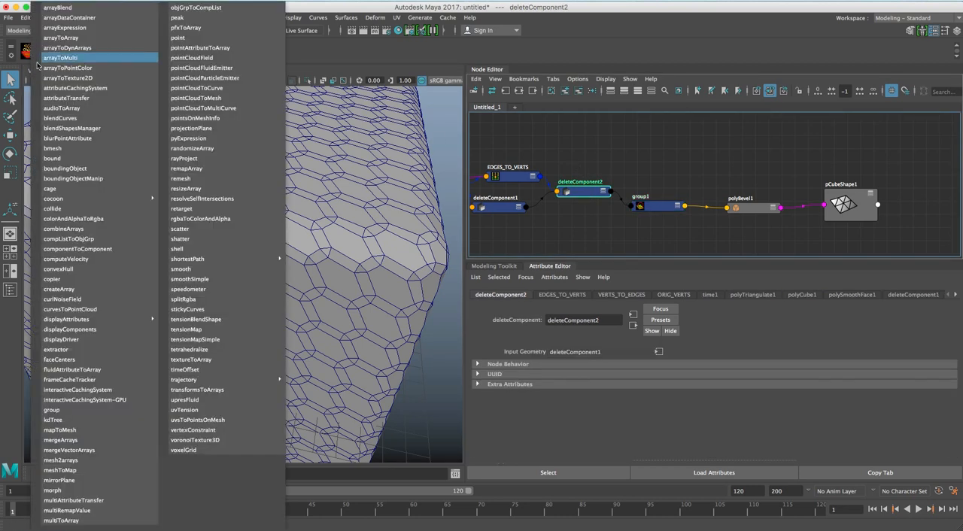
{"action": "left_click", "coordinate": [63, 410]}
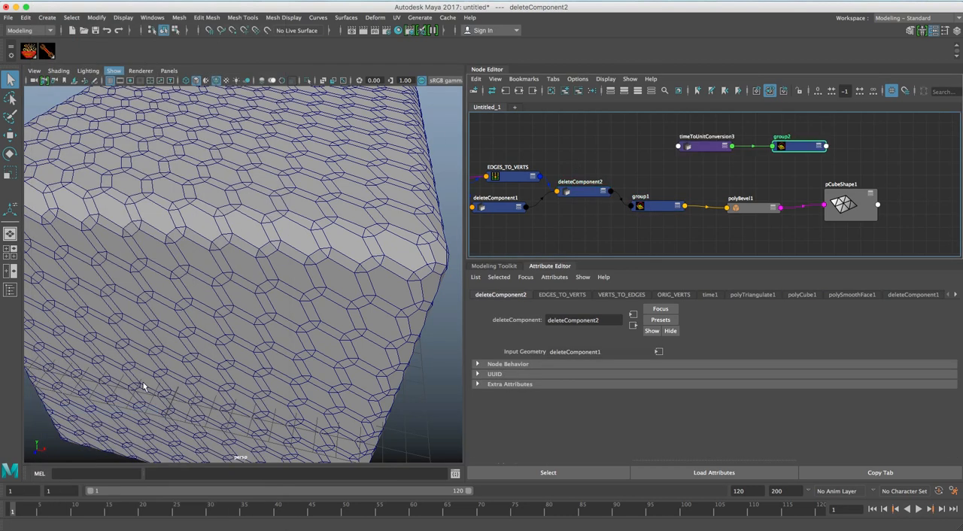
{"action": "left_click_drag", "start_coordinate": [667, 156], "coordinate": [629, 158]}
{"action": "left_click", "coordinate": [578, 91]}
{"action": "left_click_drag", "start_coordinate": [779, 143], "coordinate": [637, 154]}
Connect deleteComponent2's outputGeometry to group2's input geometry and position group2 above group1.
{"action": "left_click", "coordinate": [605, 185]}
{"action": "left_click", "coordinate": [654, 157], "text": "shift"}
{"action": "right_click", "coordinate": [602, 139]}
{"action": "mouse_move", "coordinate": [620, 143]}
{"action": "left_click", "coordinate": [706, 144]}
{"action": "left_click", "coordinate": [704, 145]}
{"action": "left_click_drag", "start_coordinate": [656, 155], "coordinate": [667, 154]}
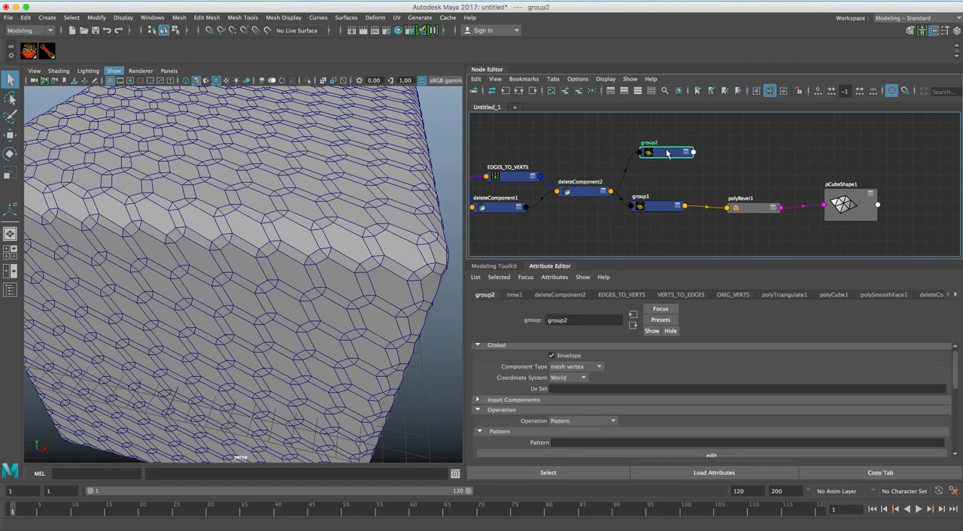
Set group2's component type to mesh face and its pattern to *.
{"action": "left_click", "coordinate": [566, 372]}
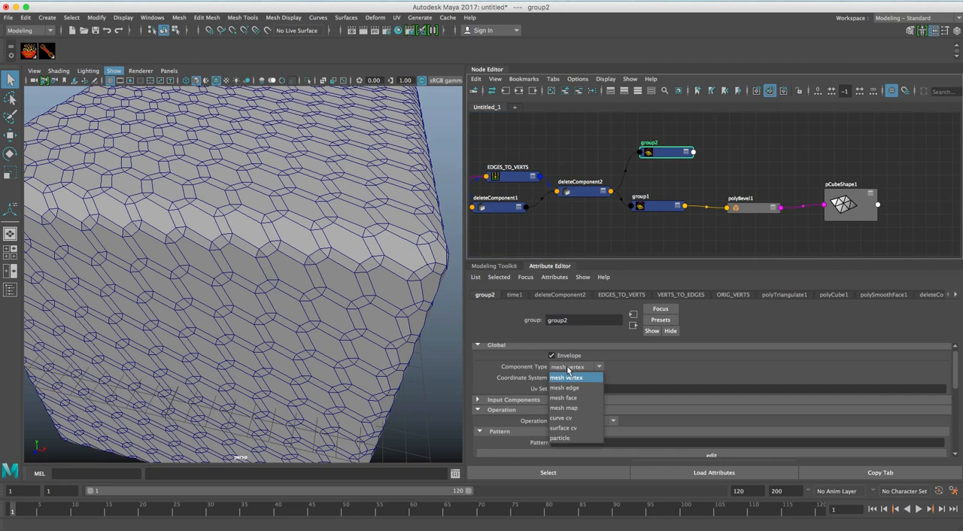
{"action": "left_click", "coordinate": [589, 399]}
{"action": "left_click", "coordinate": [568, 442]}
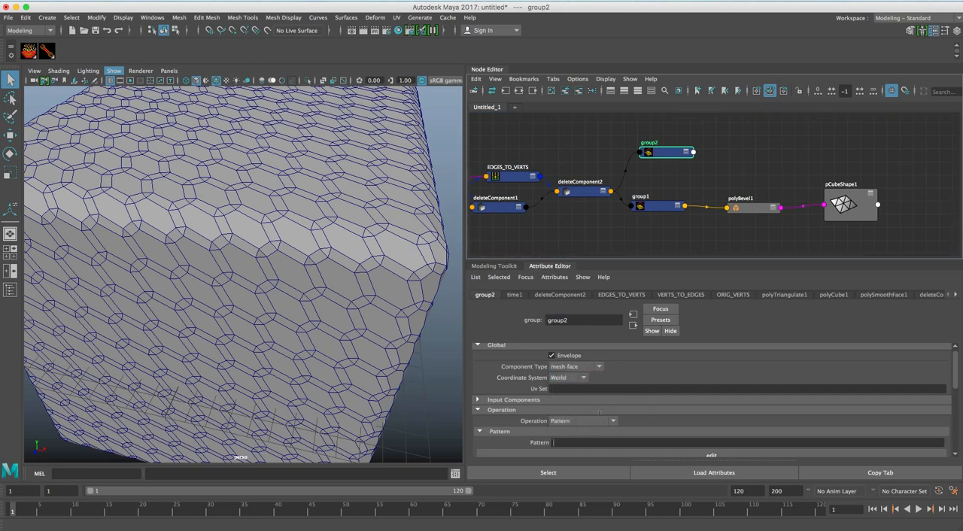
{"action": "type", "text": "(*"}
{"action": "key", "text": "BackSpace"}
{"action": "key", "text": "BackSpace"}
{"action": "type", "text": "*"}
Move polyBevel1 and both group nodes closer to deleteComponent2, with group2 above and group1 below, and open group1's attributes.
{"action": "left_click", "coordinate": [659, 179]}
{"action": "left_click_drag", "start_coordinate": [752, 208], "coordinate": [735, 207]}
{"action": "left_click", "coordinate": [669, 208]}
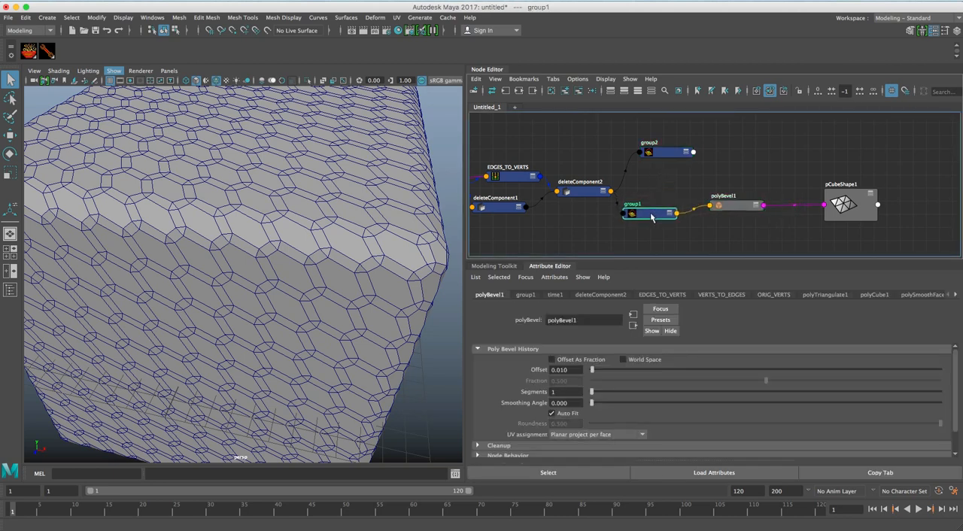
{"action": "left_click_drag", "start_coordinate": [669, 208], "coordinate": [647, 221]}
{"action": "left_click", "coordinate": [667, 155]}
{"action": "left_click_drag", "start_coordinate": [667, 155], "coordinate": [655, 160]}
{"action": "left_click", "coordinate": [633, 220]}
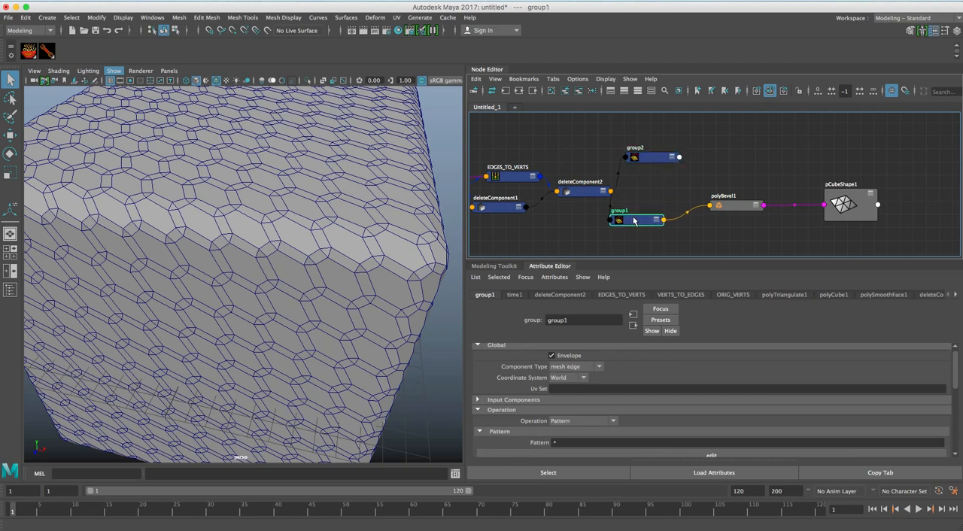
Rename group1 as EDGES and group2 as ORIG_FACES.
{"action": "left_click", "coordinate": [573, 319]}
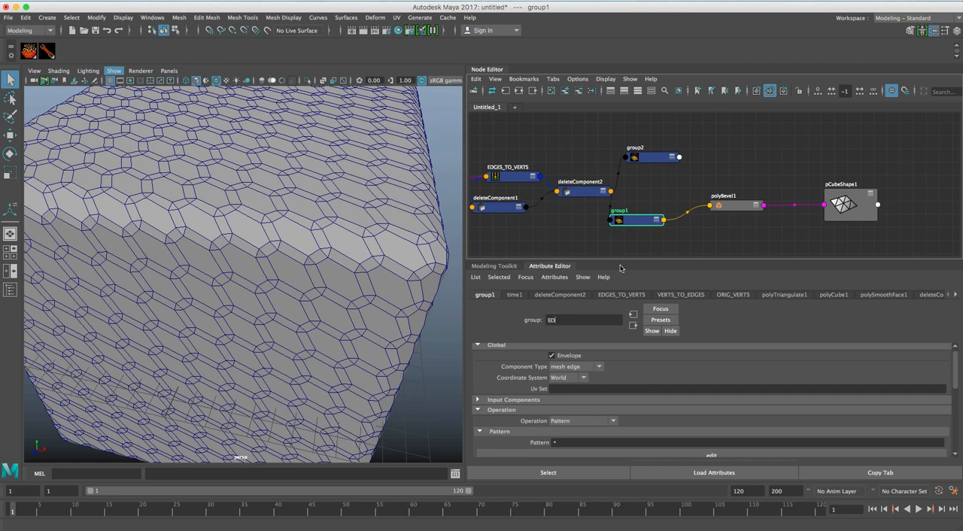
{"action": "type", "text": "EDGES"}
{"action": "key", "text": "Return"}
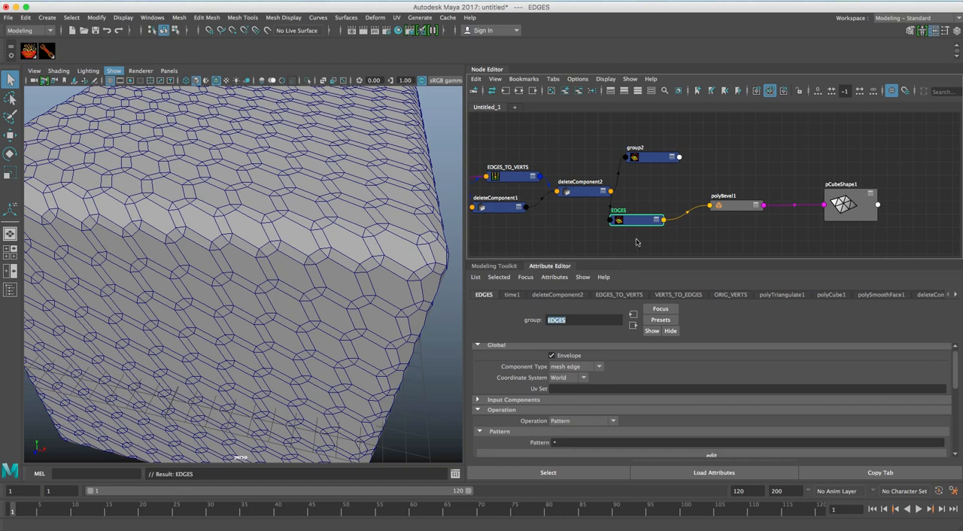
{"action": "left_click", "coordinate": [658, 162]}
{"action": "left_click_drag", "start_coordinate": [579, 322], "coordinate": [527, 320]}
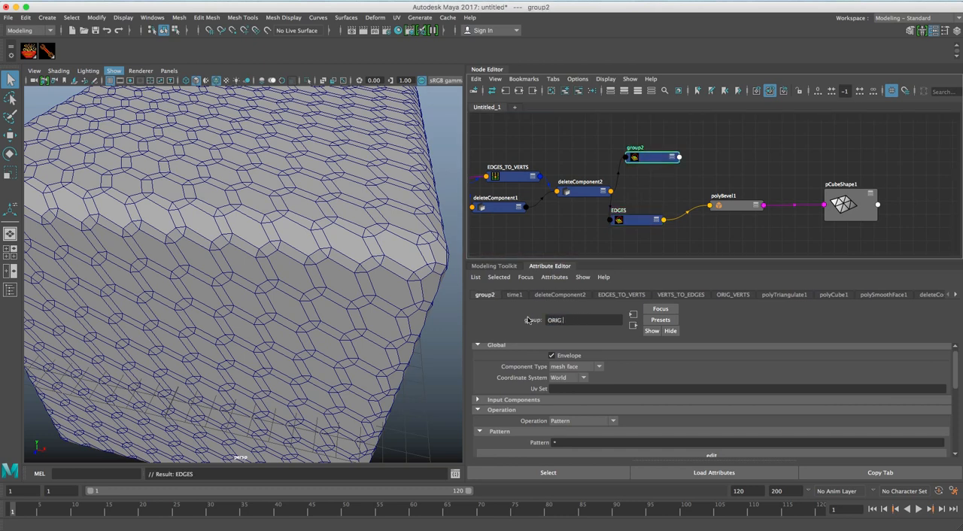
{"action": "key", "text": "Return"}
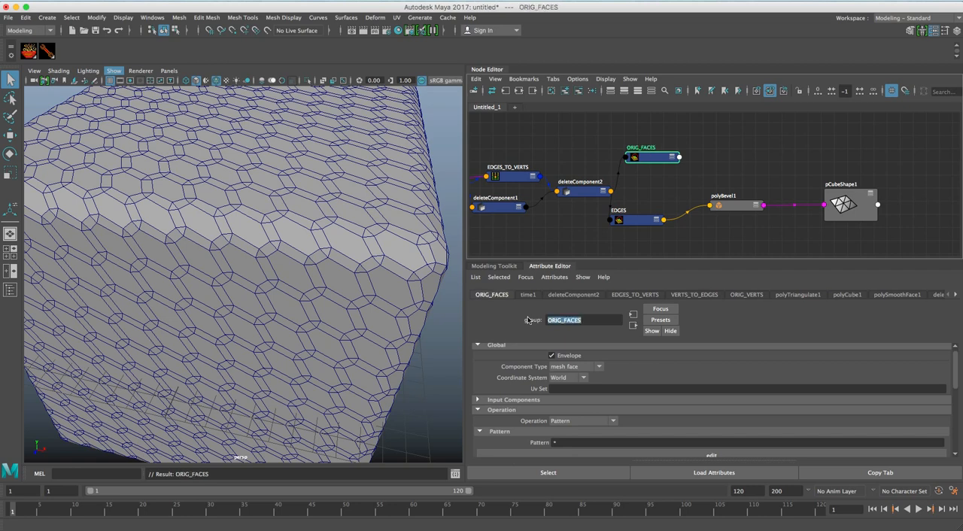
Move EDGES, polyBevel1 and ORIG_FACES closer together, keeping ORIG_FACES above polyBevel1 and EDGES below deleteComponent2.
{"action": "left_click_drag", "start_coordinate": [659, 164], "coordinate": [673, 169]}
{"action": "left_click_drag", "start_coordinate": [734, 206], "coordinate": [714, 202]}
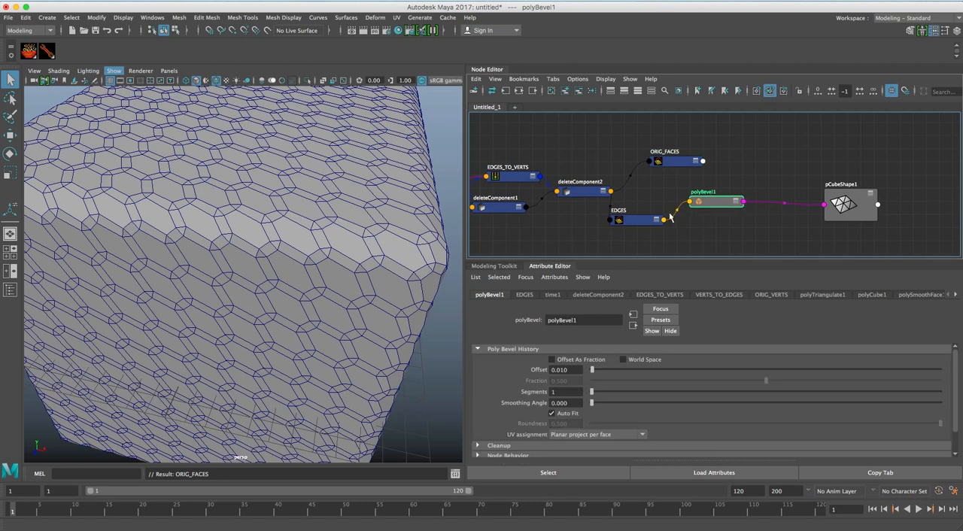
{"action": "left_click_drag", "start_coordinate": [638, 224], "coordinate": [621, 226]}
{"action": "left_click_drag", "start_coordinate": [719, 201], "coordinate": [699, 203]}
{"action": "left_click_drag", "start_coordinate": [684, 164], "coordinate": [679, 167]}
{"action": "left_click_drag", "start_coordinate": [700, 206], "coordinate": [698, 200]}
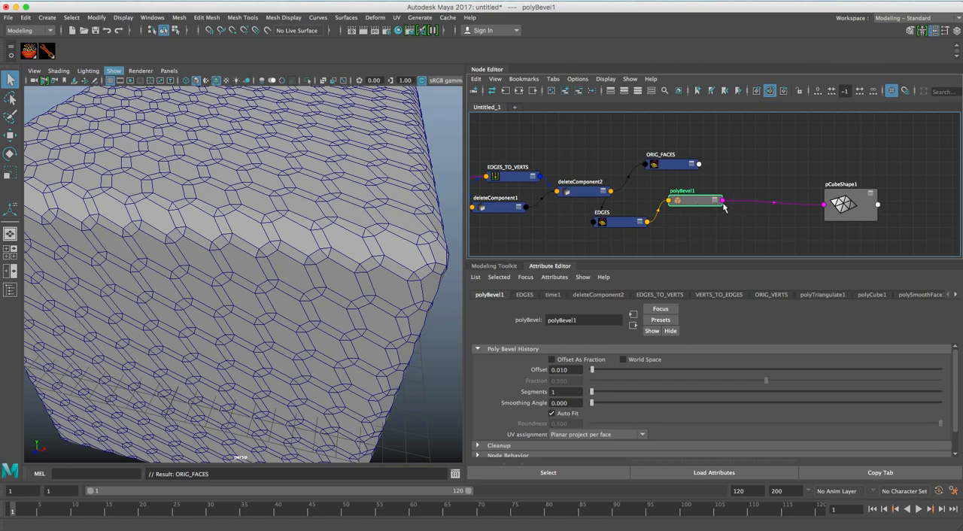
{"action": "left_click_drag", "start_coordinate": [674, 169], "coordinate": [662, 170]}
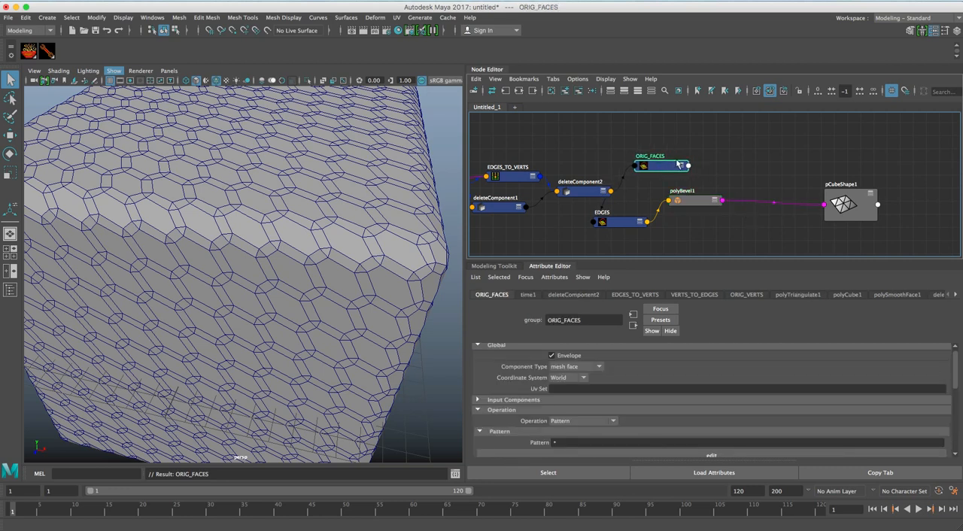
Create a new SOuP group node fed by ORIG_FACES and remove timeToUnitConversion4 from the graph.
{"action": "left_click", "coordinate": [31, 54]}
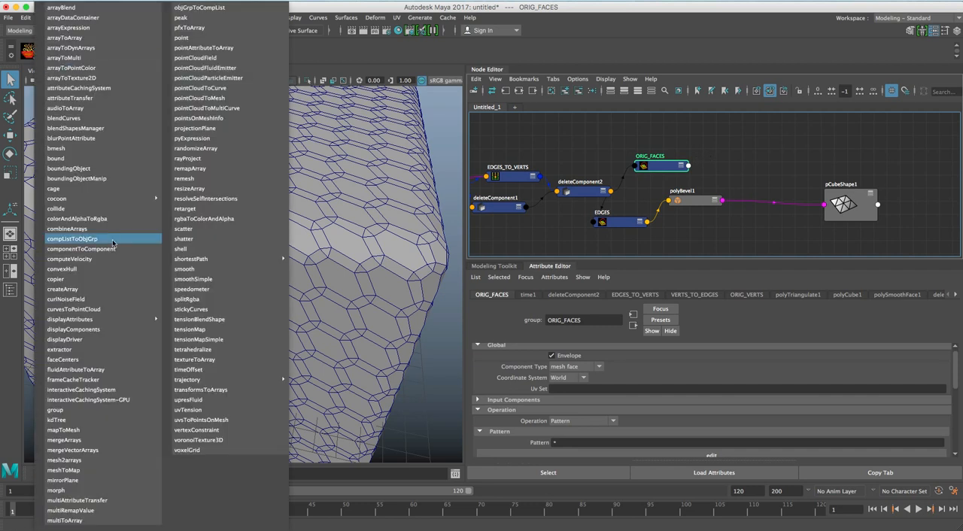
{"action": "left_click", "coordinate": [78, 410]}
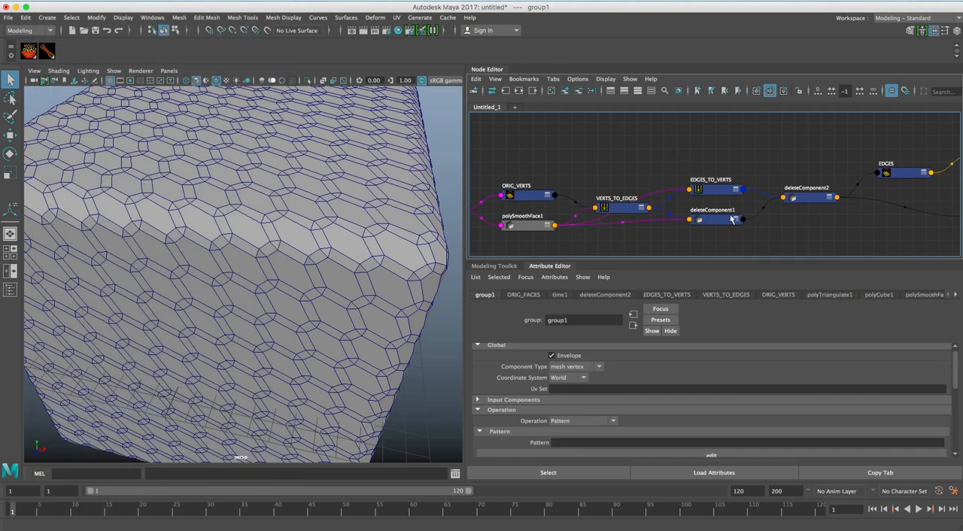
{"action": "middle_click_drag", "start_coordinate": [552, 190], "coordinate": [499, 194], "text": "alt"}
{"action": "middle_click_drag", "start_coordinate": [645, 194], "coordinate": [592, 192], "text": "alt"}
{"action": "left_click_drag", "start_coordinate": [813, 155], "coordinate": [907, 177]}
{"action": "left_click", "coordinate": [711, 179]}
{"action": "left_click", "coordinate": [577, 90]}
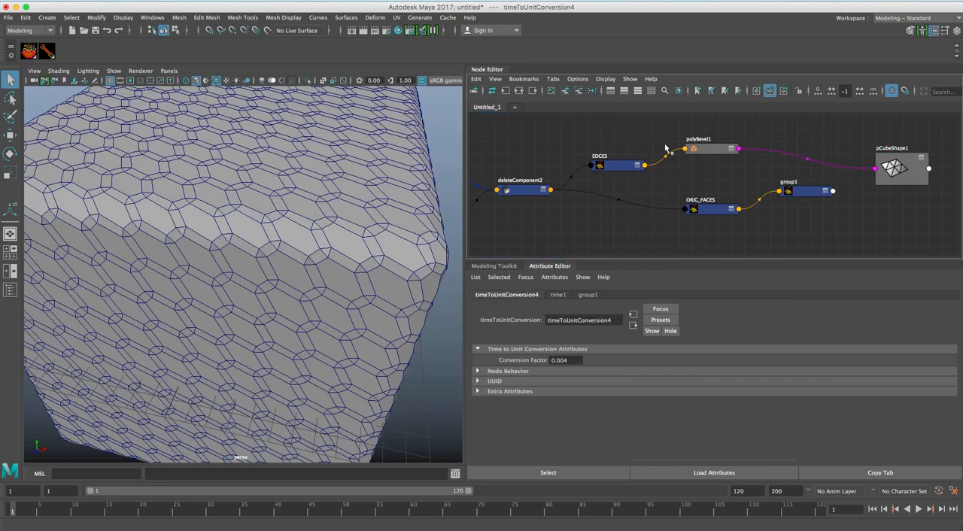
Place ORIG_FACES below EDGES with group1 beside it, and rename group1 as FACES_INTERSECT.
{"action": "left_click_drag", "start_coordinate": [706, 210], "coordinate": [610, 197]}
{"action": "left_click", "coordinate": [819, 192]}
{"action": "left_click_drag", "start_coordinate": [819, 191], "coordinate": [740, 198]}
{"action": "left_click", "coordinate": [577, 320]}
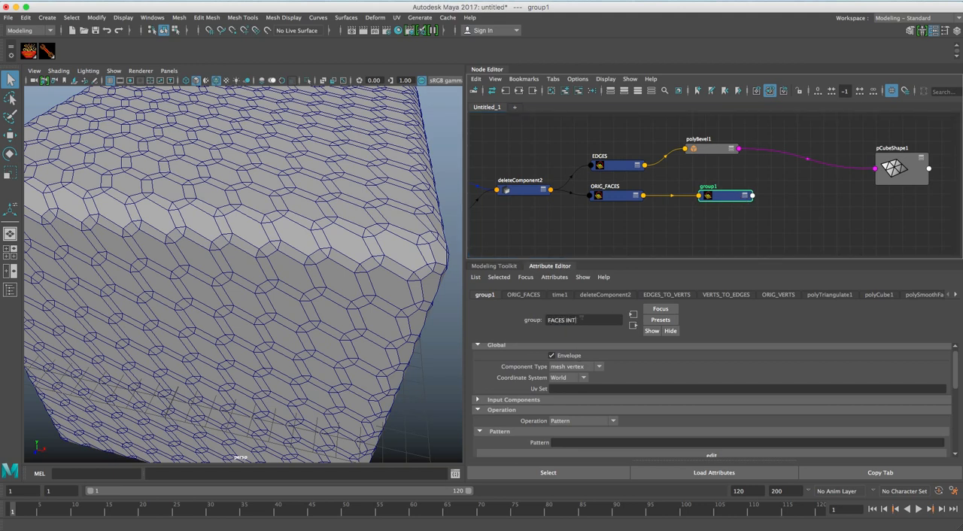
{"action": "key", "text": "Return"}
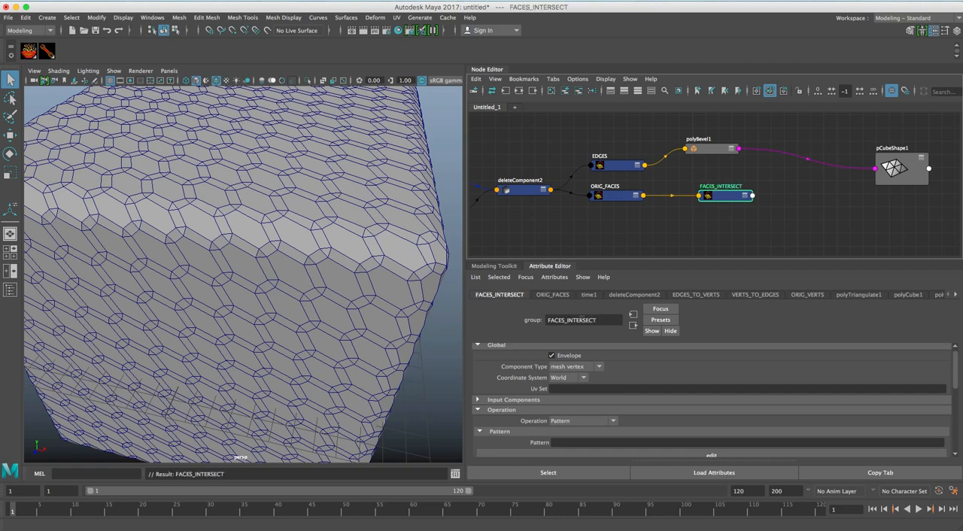
Shift EDGES, polyBevel1 and FACES_INTERSECT apart, and connect polyBevel1's output to FACES_INTERSECT's input geometry.
{"action": "left_click_drag", "start_coordinate": [617, 164], "coordinate": [594, 158]}
{"action": "left_click_drag", "start_coordinate": [711, 148], "coordinate": [681, 152]}
{"action": "left_click_drag", "start_coordinate": [730, 196], "coordinate": [754, 196]}
{"action": "left_click", "coordinate": [685, 152]}
{"action": "left_click", "coordinate": [755, 196], "text": "shift"}
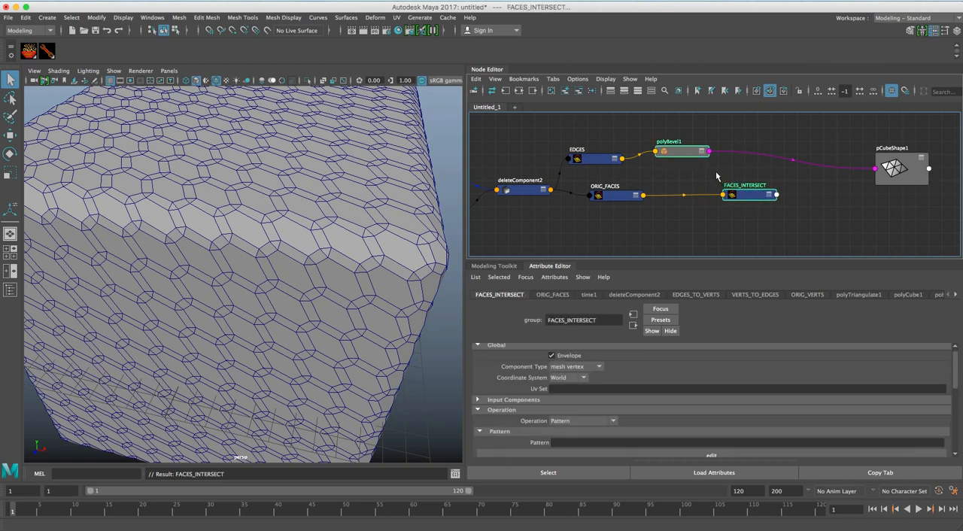
{"action": "right_click", "coordinate": [716, 174]}
{"action": "mouse_move", "coordinate": [740, 180]}
{"action": "left_click", "coordinate": [806, 182]}
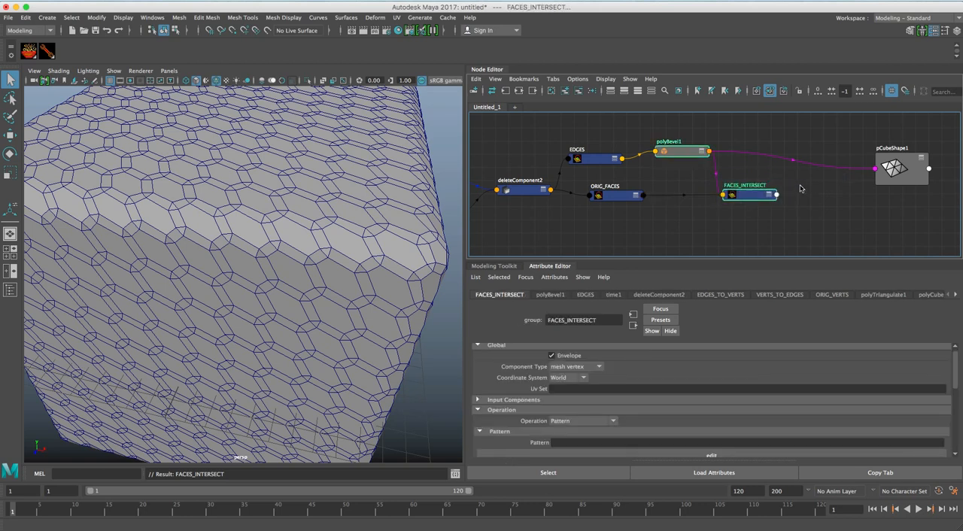
Set FACES_INTERSECT's component type to mesh face and its pattern to *.
{"action": "left_click_drag", "start_coordinate": [744, 196], "coordinate": [735, 188]}
{"action": "left_click", "coordinate": [765, 182]}
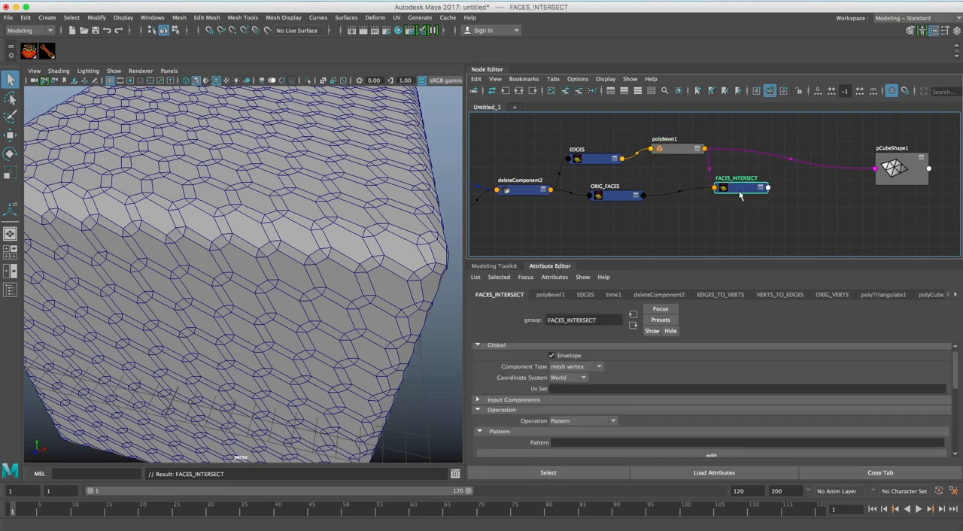
{"action": "left_click", "coordinate": [596, 367]}
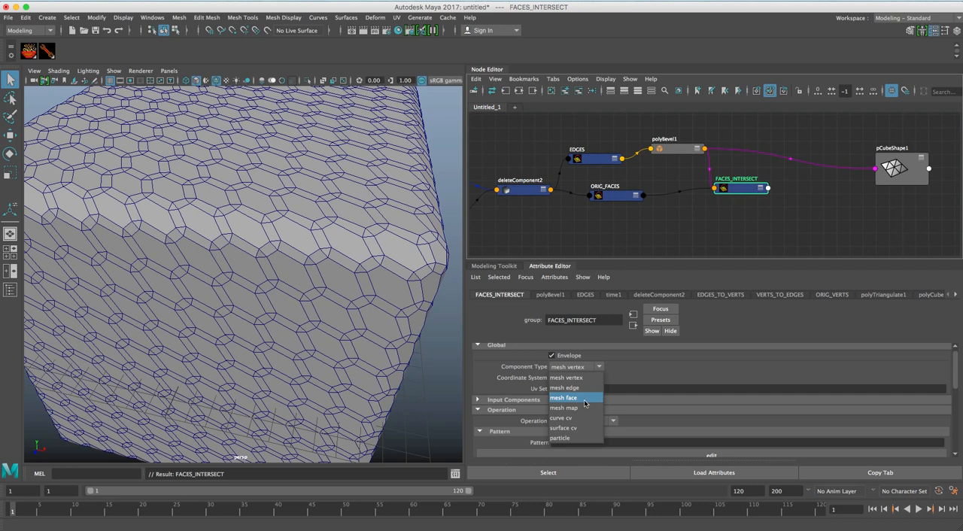
{"action": "left_click", "coordinate": [584, 399]}
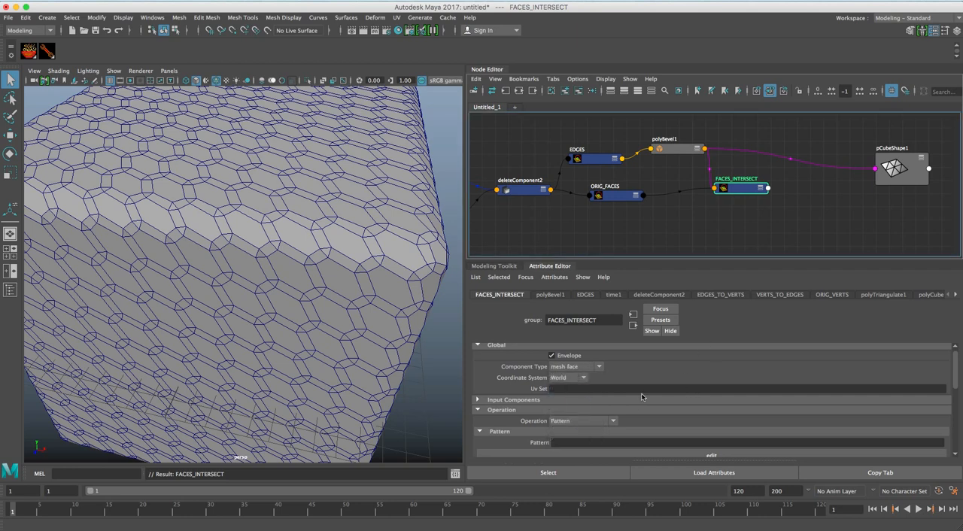
{"action": "left_click", "coordinate": [578, 441]}
{"action": "type", "text": "8"}
{"action": "key", "text": "Return"}
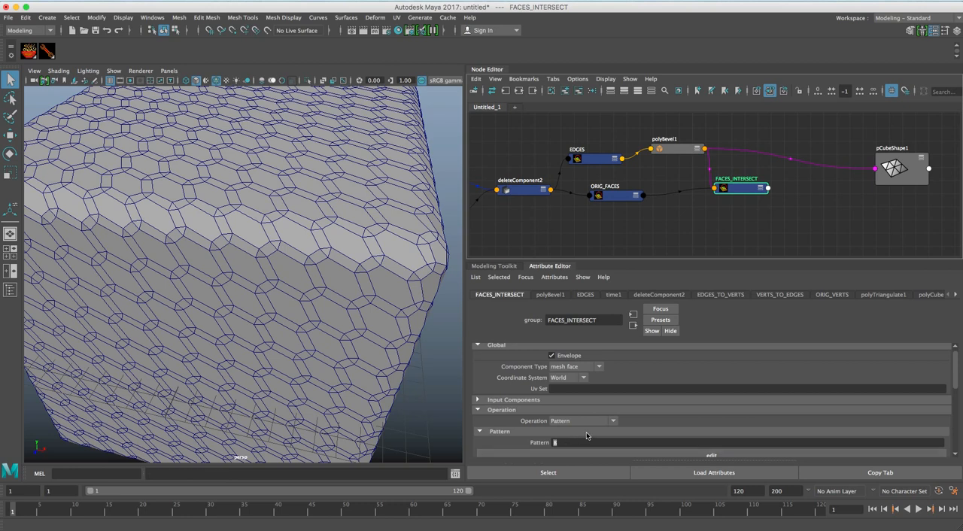
Set FACES_INTERSECT's input components to combine by Intersect.
{"action": "left_click", "coordinate": [617, 194]}
{"action": "left_click", "coordinate": [742, 194]}
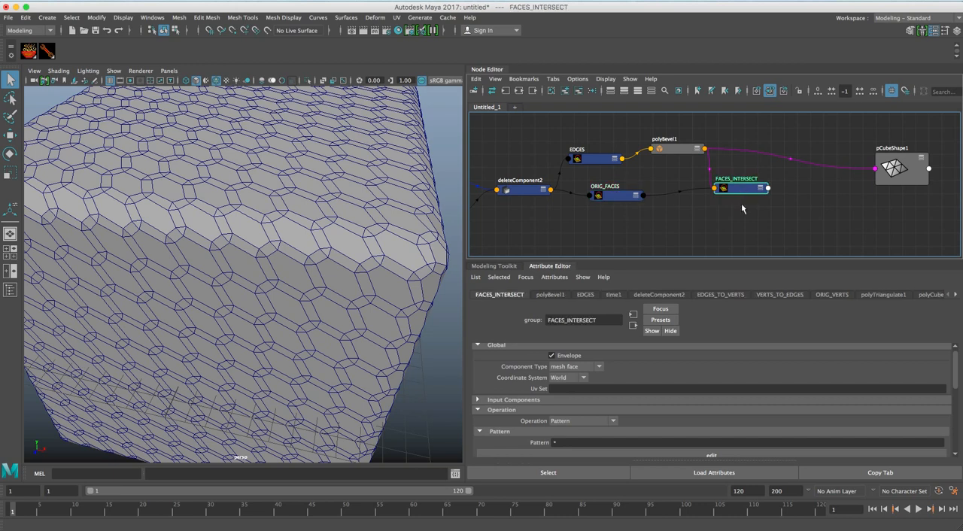
{"action": "left_click", "coordinate": [519, 400]}
{"action": "left_click", "coordinate": [591, 421]}
{"action": "left_click", "coordinate": [571, 462]}
Reposition polyBevel1, FACES_INTERSECT and pCubeShape1, leaving a gap between FACES_INTERSECT and pCubeShape1.
{"action": "left_click_drag", "start_coordinate": [680, 149], "coordinate": [673, 154]}
{"action": "left_click_drag", "start_coordinate": [741, 191], "coordinate": [750, 187]}
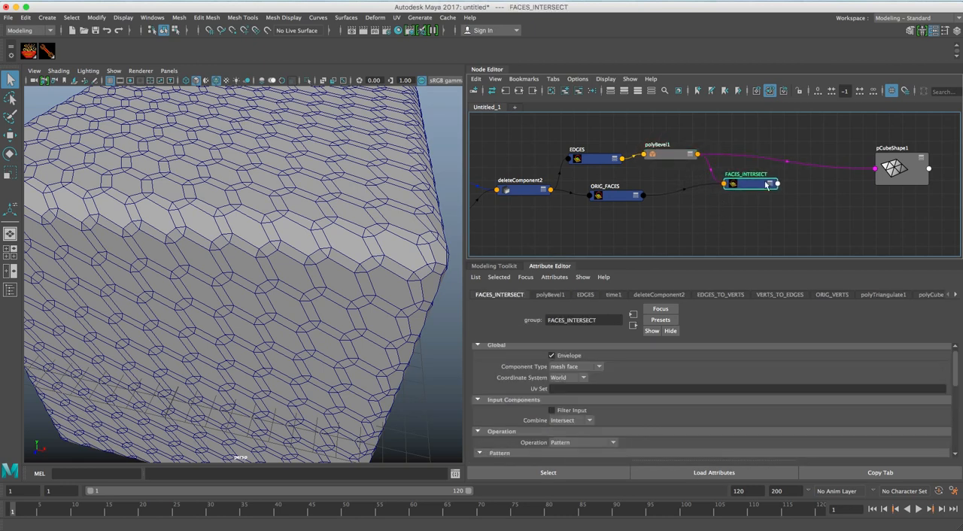
{"action": "left_click", "coordinate": [905, 179]}
{"action": "left_click_drag", "start_coordinate": [905, 179], "coordinate": [885, 185]}
{"action": "left_click", "coordinate": [750, 187]}
{"action": "left_click", "coordinate": [875, 185]}
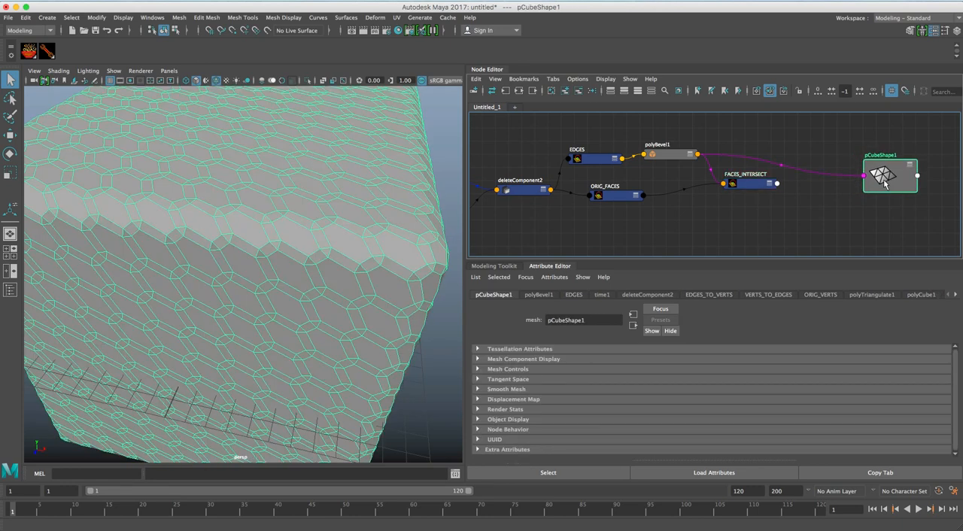
{"action": "left_click", "coordinate": [748, 186]}
{"action": "left_click_drag", "start_coordinate": [748, 185], "coordinate": [744, 185]}
Create a deleteComponent node and place it between FACES_INTERSECT and pCubeShape1.
{"action": "left_click", "coordinate": [806, 212]}
{"action": "key", "text": "Tab"}
{"action": "type", "text": "delete"}
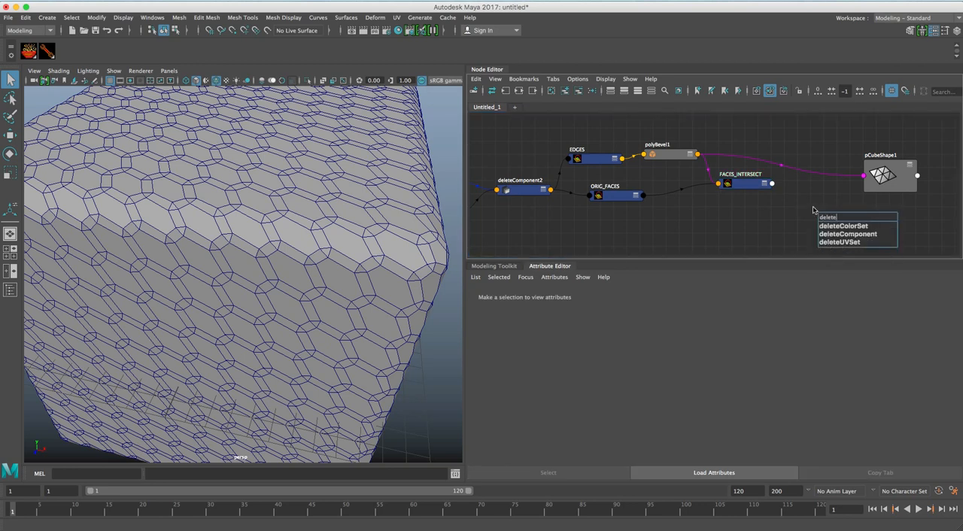
{"action": "key", "text": "Down"}
{"action": "key", "text": "Down"}
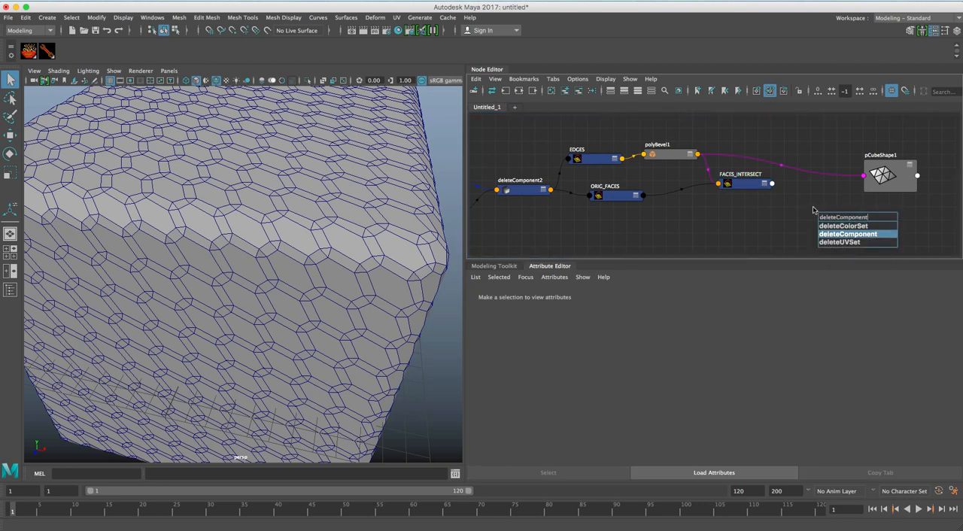
{"action": "key", "text": "Return"}
{"action": "left_click_drag", "start_coordinate": [839, 218], "coordinate": [812, 184]}
Connect FACES_INTERSECT's component output and geometry output to deleteComponent3's component and geometry inputs.
{"action": "left_click", "coordinate": [749, 186]}
{"action": "left_click", "coordinate": [815, 185], "text": "shift"}
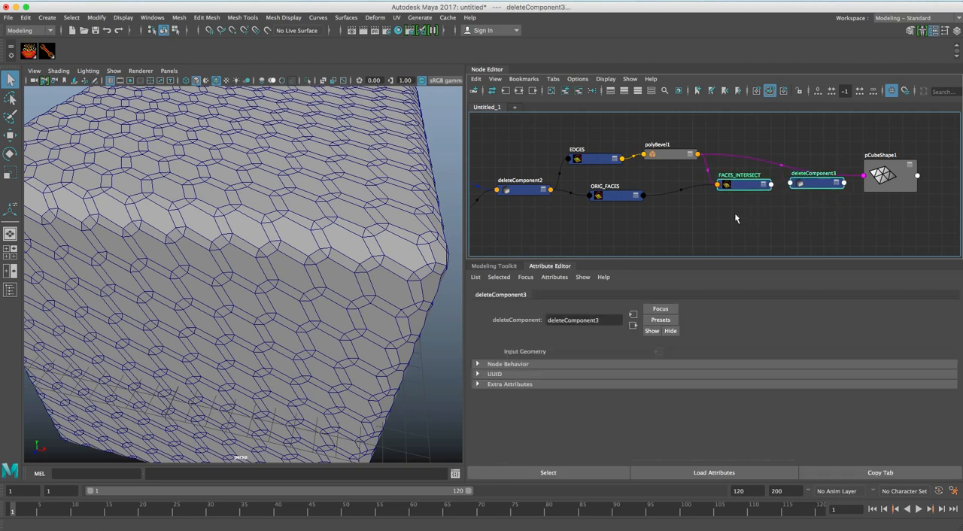
{"action": "key", "text": "c"}
{"action": "mouse_move", "coordinate": [752, 216]}
{"action": "left_click", "coordinate": [829, 218]}
{"action": "left_click_drag", "start_coordinate": [756, 187], "coordinate": [747, 186]}
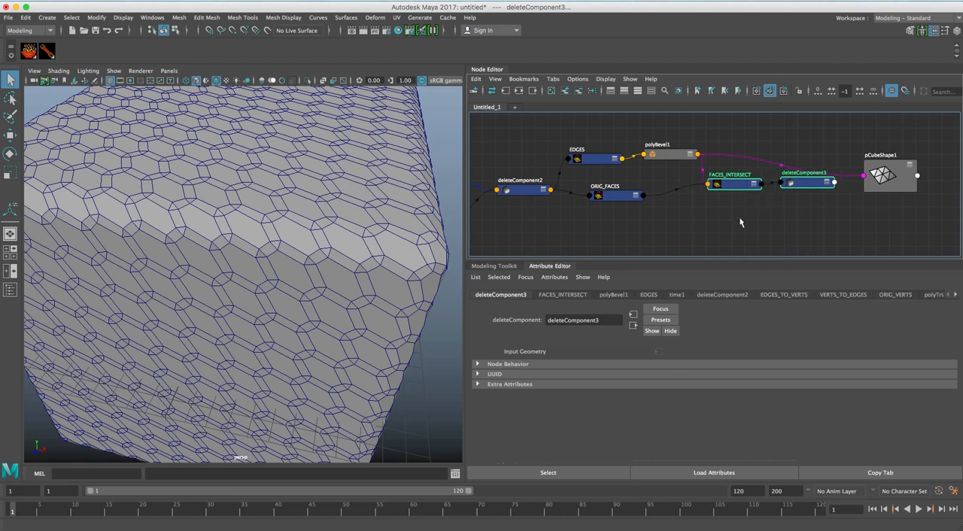
{"action": "key", "text": "c"}
{"action": "mouse_move", "coordinate": [747, 232]}
{"action": "left_click", "coordinate": [825, 229]}
Connect deleteComponent3's outputGeometry to pCubeShape1's inMesh and inspect the resulting mesh.
{"action": "left_click", "coordinate": [813, 192]}
{"action": "left_click", "coordinate": [882, 180], "text": "shift"}
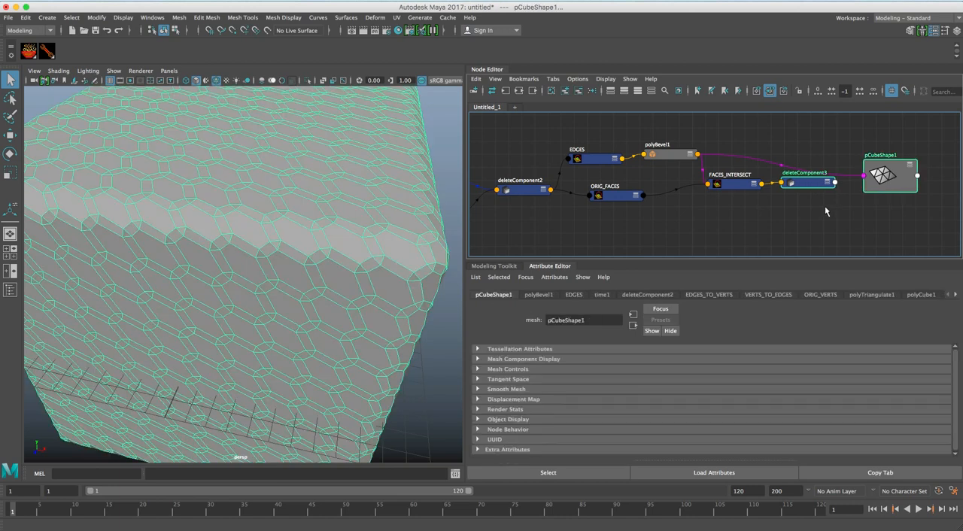
{"action": "key", "text": "c"}
{"action": "mouse_move", "coordinate": [840, 214]}
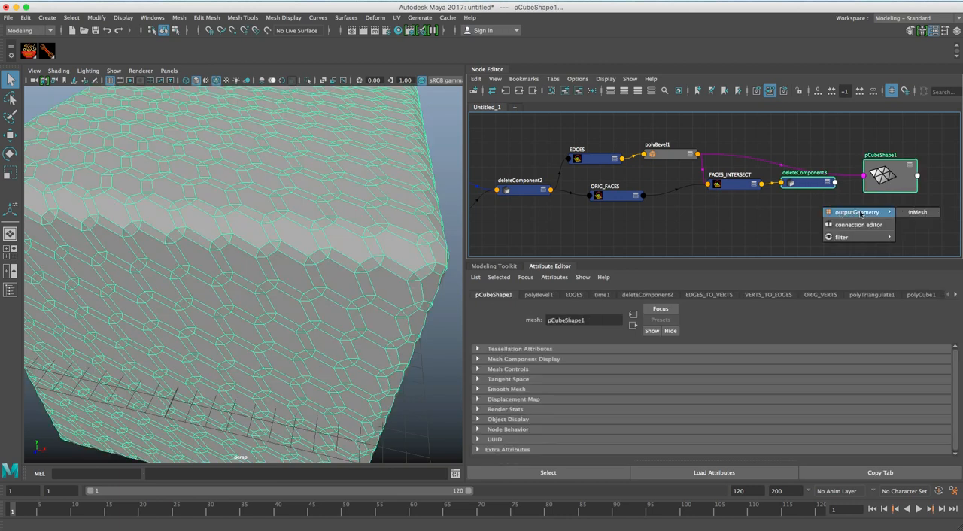
{"action": "left_click", "coordinate": [909, 216]}
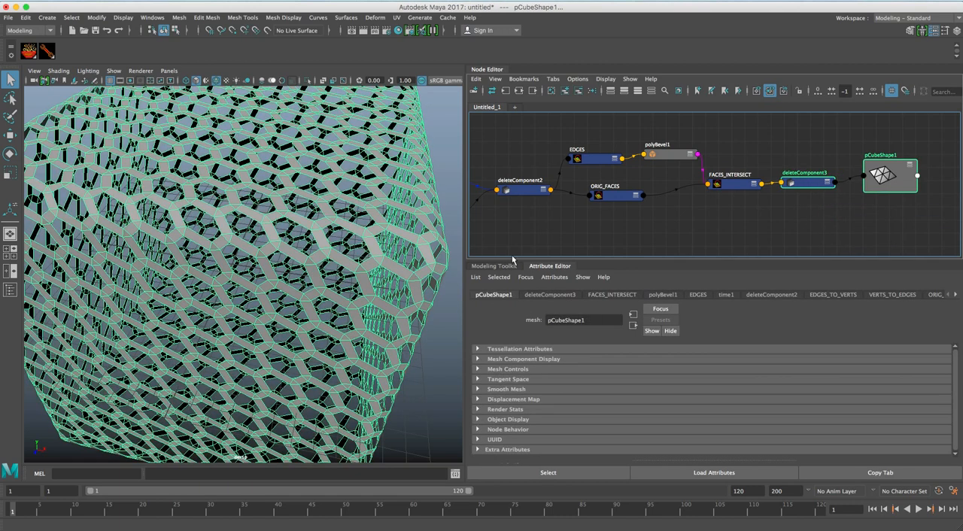
{"action": "right_click_drag", "start_coordinate": [339, 278], "coordinate": [289, 266], "text": "alt"}
{"action": "left_click_drag", "start_coordinate": [289, 266], "coordinate": [291, 260], "text": "alt"}
{"action": "mouse_move", "coordinate": [290, 261]}
{"action": "right_mouse_down", "text": "alt"}
{"action": "mouse_move", "coordinate": [344, 263]}
{"action": "mouse_move", "coordinate": [282, 260]}
{"action": "right_mouse_up", "text": "alt"}
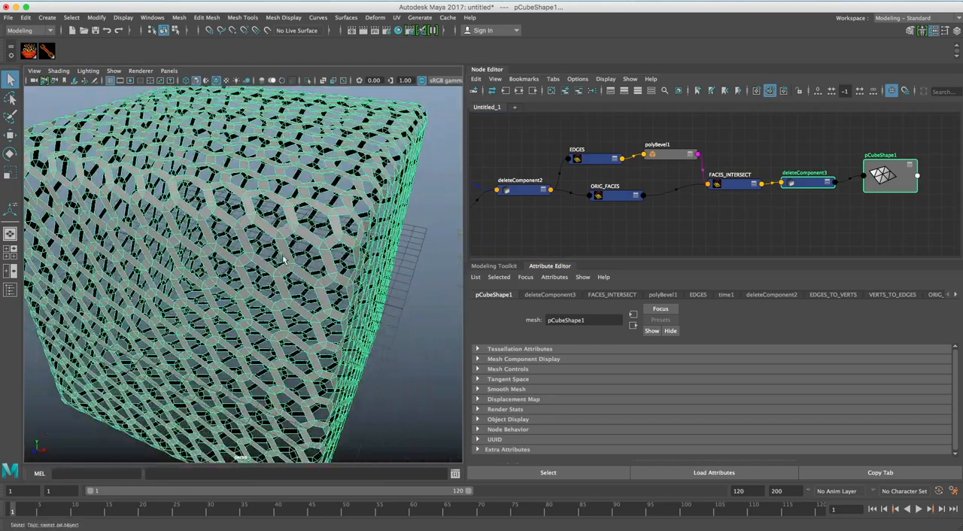
Shift FACES_INTERSECT and polyBevel1 slightly, then select the entire node network and pin its nodes in the graph.
{"action": "left_click_drag", "start_coordinate": [718, 188], "coordinate": [704, 193]}
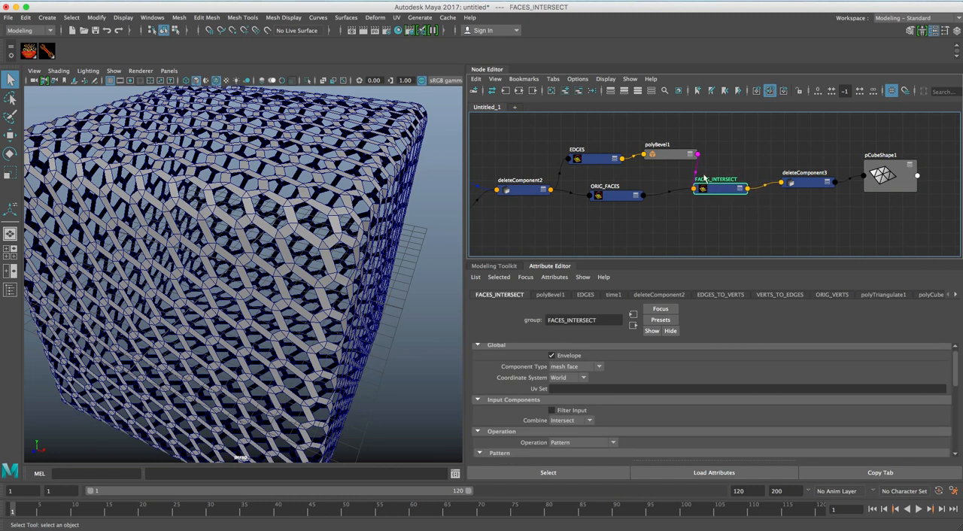
{"action": "left_click_drag", "start_coordinate": [667, 156], "coordinate": [664, 163]}
{"action": "left_click_drag", "start_coordinate": [728, 192], "coordinate": [740, 193]}
{"action": "right_click_drag", "start_coordinate": [747, 206], "coordinate": [591, 204], "text": "alt"}
{"action": "middle_click_drag", "start_coordinate": [591, 204], "coordinate": [634, 191], "text": "alt"}
{"action": "left_click_drag", "start_coordinate": [530, 150], "coordinate": [861, 225]}
{"action": "left_click", "coordinate": [477, 81]}
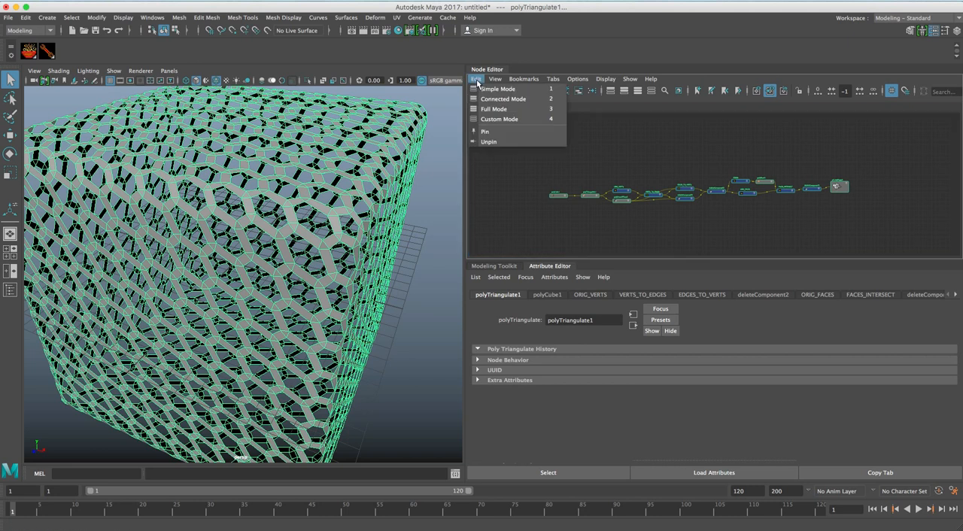
{"action": "left_click", "coordinate": [486, 132]}
Rearrange the network with ORIG_FACES above, EDGES and polyBevel1 below, and FACES_INTERSECT leading to deleteComponent3.
{"action": "right_click_drag", "start_coordinate": [629, 168], "coordinate": [773, 171], "text": "alt"}
{"action": "middle_click_drag", "start_coordinate": [677, 151], "coordinate": [519, 118], "text": "alt"}
{"action": "right_click_drag", "start_coordinate": [670, 159], "coordinate": [733, 163], "text": "alt"}
{"action": "middle_click_drag", "start_coordinate": [684, 158], "coordinate": [591, 147], "text": "alt"}
{"action": "right_click_drag", "start_coordinate": [654, 155], "coordinate": [612, 155], "text": "alt"}
{"action": "middle_click_drag", "start_coordinate": [666, 157], "coordinate": [640, 159], "text": "alt"}
{"action": "mouse_move", "coordinate": [637, 164]}
{"action": "left_mouse_down"}
{"action": "mouse_move", "coordinate": [665, 230]}
{"action": "mouse_move", "coordinate": [628, 173]}
{"action": "left_mouse_up"}
{"action": "left_click", "coordinate": [699, 166]}
{"action": "left_click_drag", "start_coordinate": [698, 166], "coordinate": [634, 222]}
{"action": "left_click_drag", "start_coordinate": [712, 221], "coordinate": [691, 218]}
{"action": "left_click_drag", "start_coordinate": [775, 194], "coordinate": [733, 177]}
{"action": "middle_click_drag", "start_coordinate": [733, 178], "coordinate": [652, 164], "text": "alt"}
{"action": "left_click_drag", "start_coordinate": [783, 175], "coordinate": [731, 174]}
{"action": "left_click", "coordinate": [859, 172]}
{"action": "left_click_drag", "start_coordinate": [371, 243], "coordinate": [340, 243], "text": "alt"}
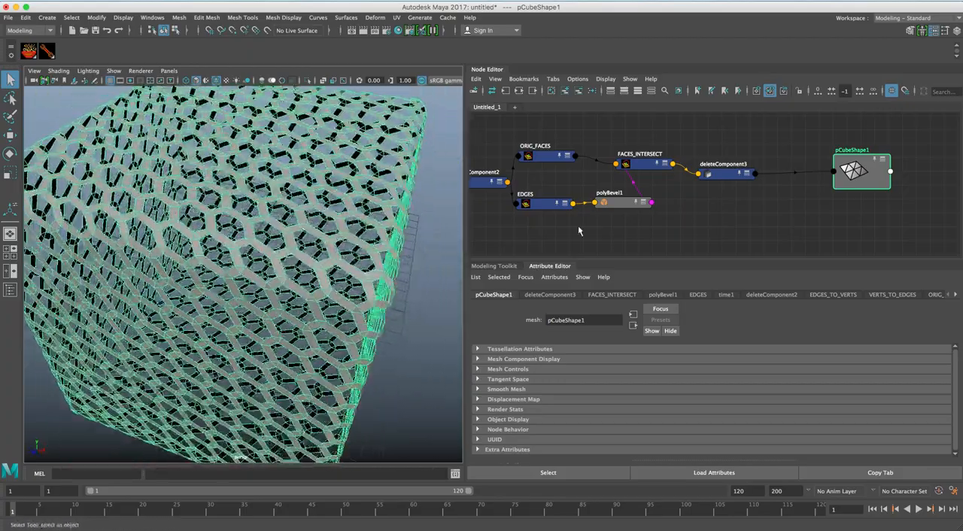
Lower deleteComponent3 slightly in the graph and create a new SOuP group node.
{"action": "left_click", "coordinate": [725, 177]}
{"action": "left_click", "coordinate": [861, 172]}
{"action": "left_click_drag", "start_coordinate": [726, 180], "coordinate": [722, 186]}
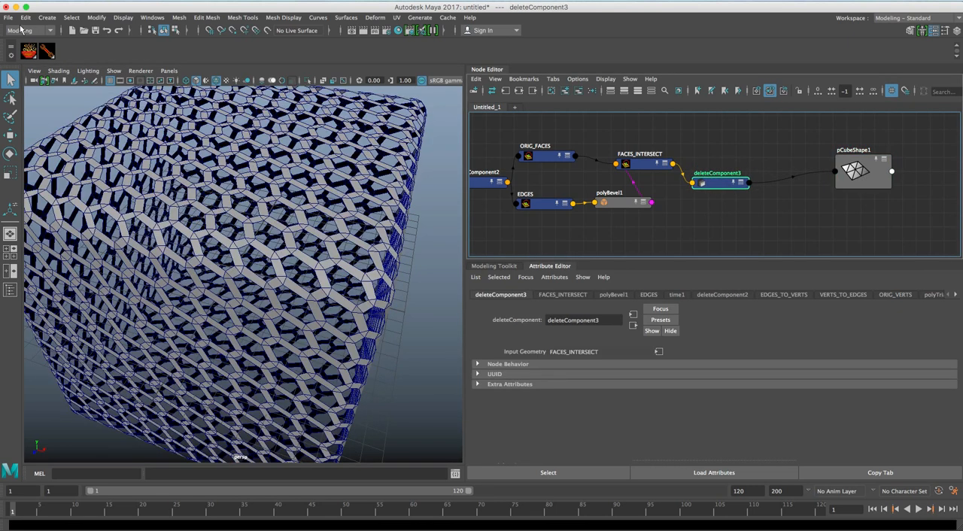
{"action": "left_click", "coordinate": [28, 51]}
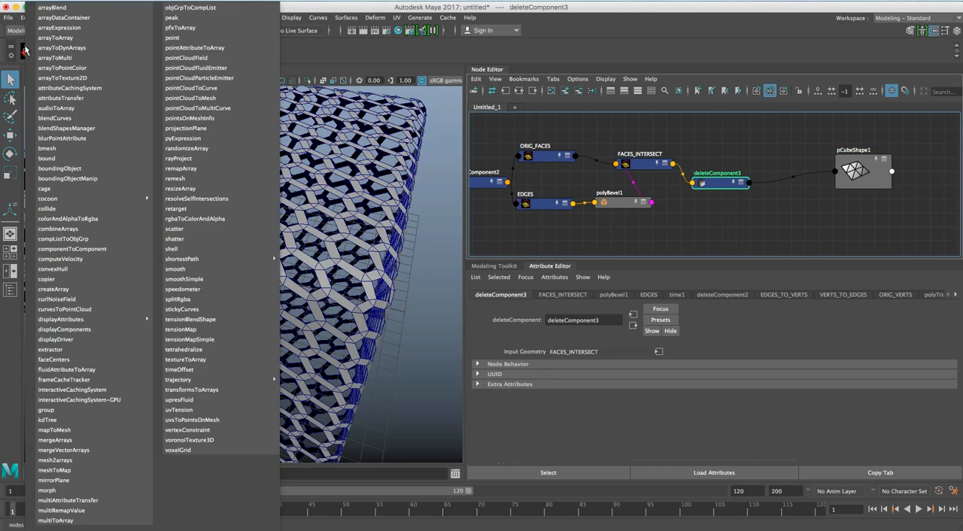
{"action": "left_click", "coordinate": [73, 409]}
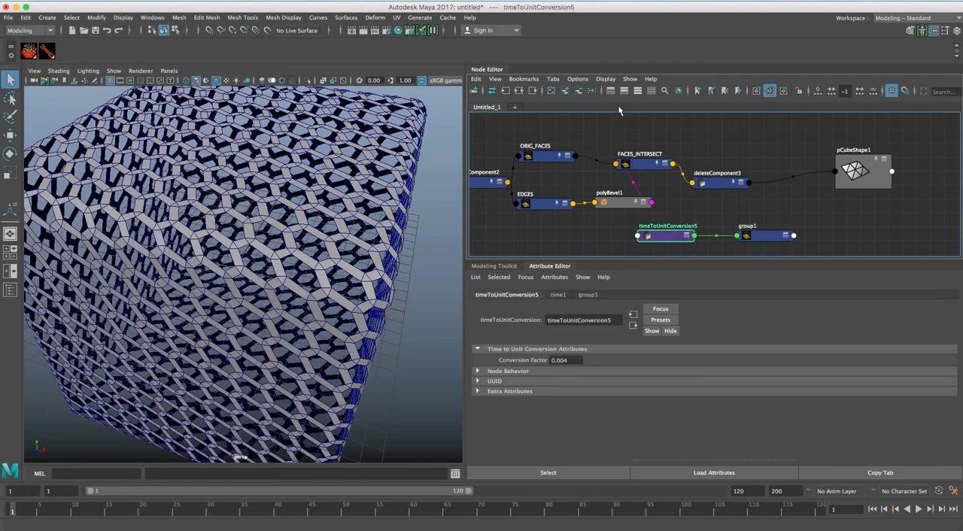
Remove timeToUnitConversion5 from the graph and connect deleteComponent3's outputGeometry to group1's inGeometry.
{"action": "left_click", "coordinate": [578, 91]}
{"action": "left_click_drag", "start_coordinate": [768, 232], "coordinate": [736, 187]}
{"action": "left_click", "coordinate": [779, 202], "text": "shift"}
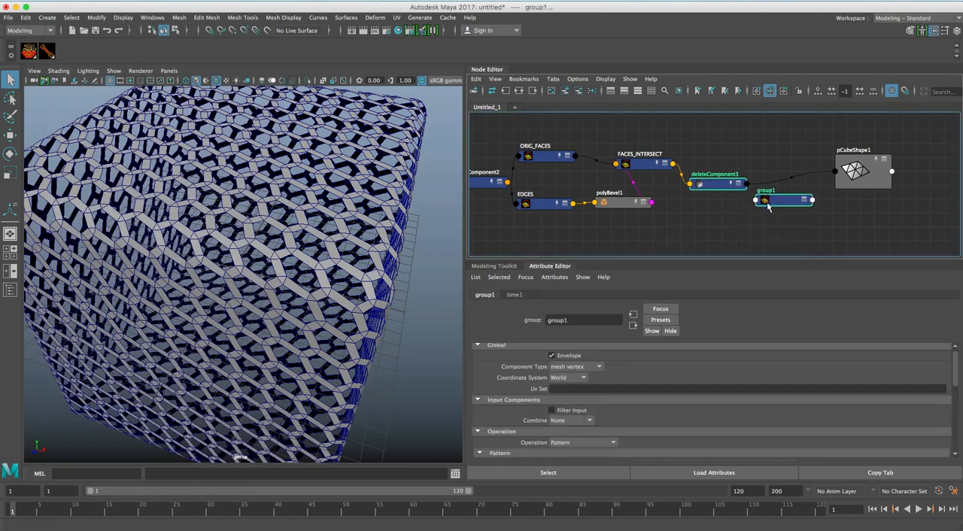
{"action": "right_click", "coordinate": [743, 171]}
{"action": "mouse_move", "coordinate": [763, 173]}
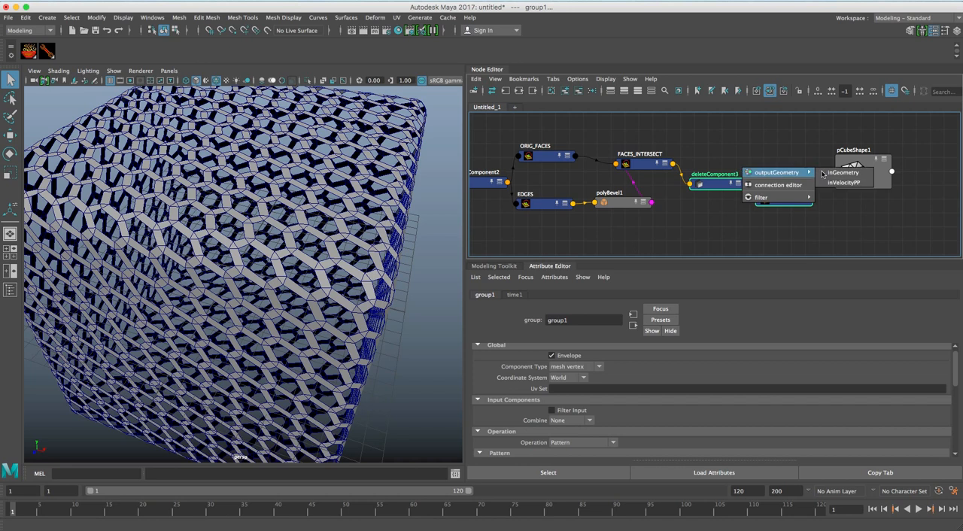
{"action": "left_click", "coordinate": [840, 175]}
Place group1 above deleteComponent3 and set its component type to mesh face with the pattern *.
{"action": "left_click_drag", "start_coordinate": [724, 186], "coordinate": [719, 196]}
{"action": "left_click", "coordinate": [743, 178]}
{"action": "left_click_drag", "start_coordinate": [786, 216], "coordinate": [767, 160]}
{"action": "left_click", "coordinate": [599, 367]}
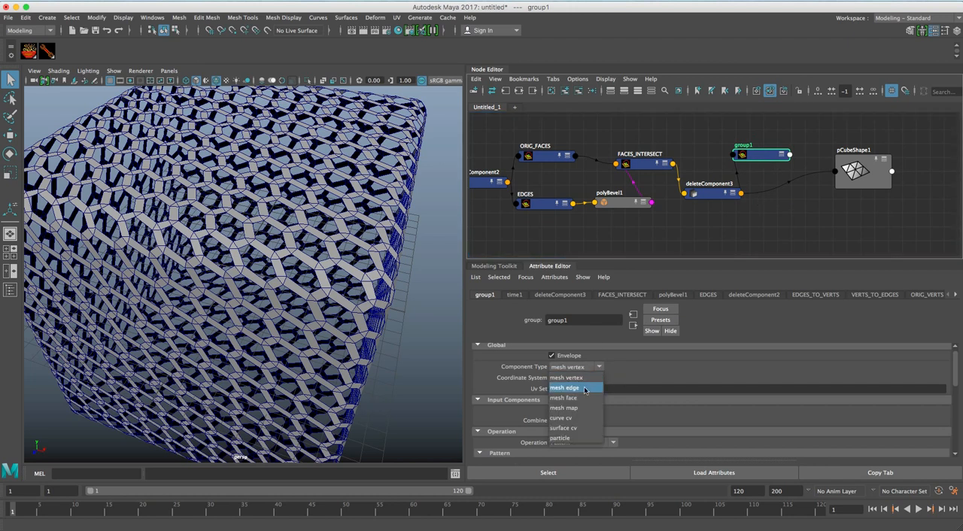
{"action": "left_click", "coordinate": [604, 414]}
{"action": "scroll", "coordinate": [602, 416], "scroll_direction": "down", "scroll_amount": 3}
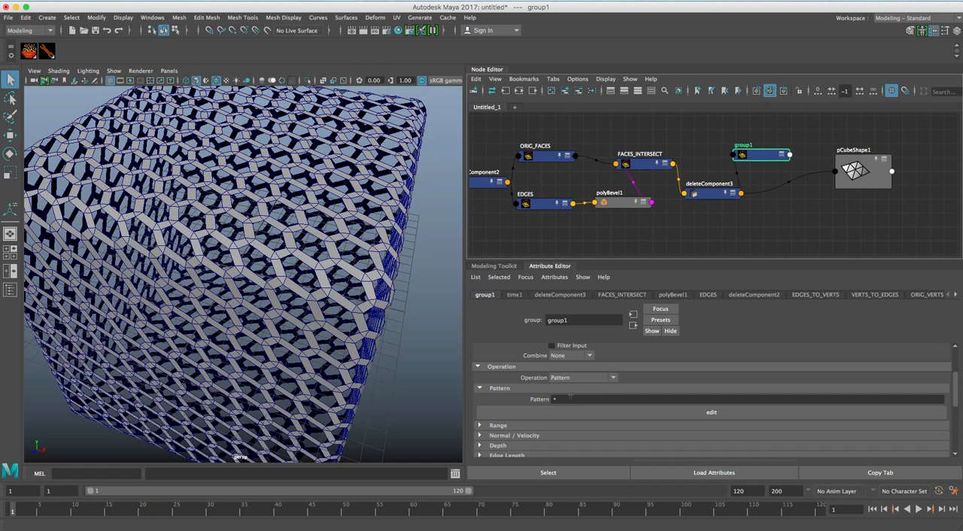
Lower group1 slightly and move pCubeShape1 farther away to make room for another node between them.
{"action": "left_click_drag", "start_coordinate": [759, 158], "coordinate": [755, 168]}
{"action": "left_click", "coordinate": [806, 169]}
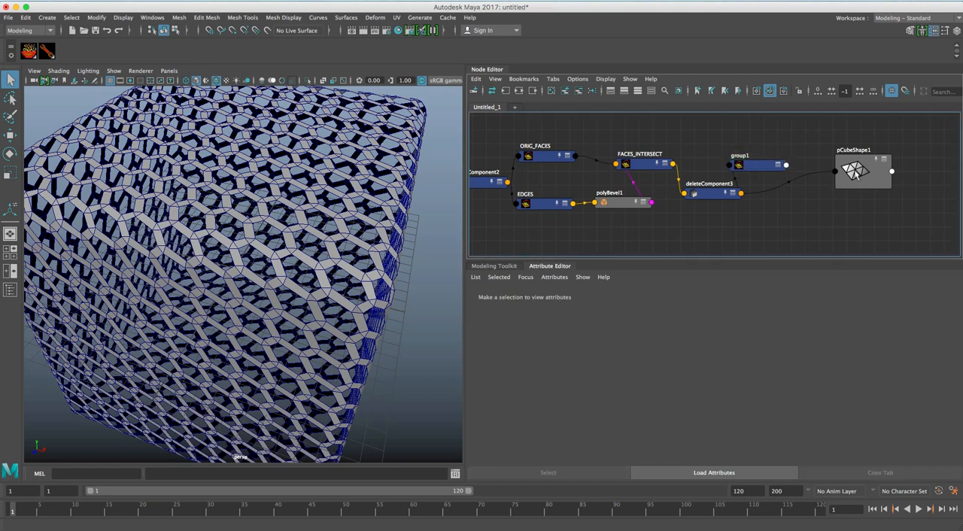
{"action": "left_click_drag", "start_coordinate": [855, 172], "coordinate": [895, 172]}
{"action": "left_click", "coordinate": [841, 157]}
{"action": "middle_click_drag", "start_coordinate": [815, 160], "coordinate": [795, 157], "text": "alt"}
{"action": "left_click_drag", "start_coordinate": [742, 163], "coordinate": [749, 164]}
Create a polyExtrudeFace node and place it between deleteComponent3 and pCubeShape1.
{"action": "left_click", "coordinate": [813, 159]}
{"action": "type", "text": "extrude"}
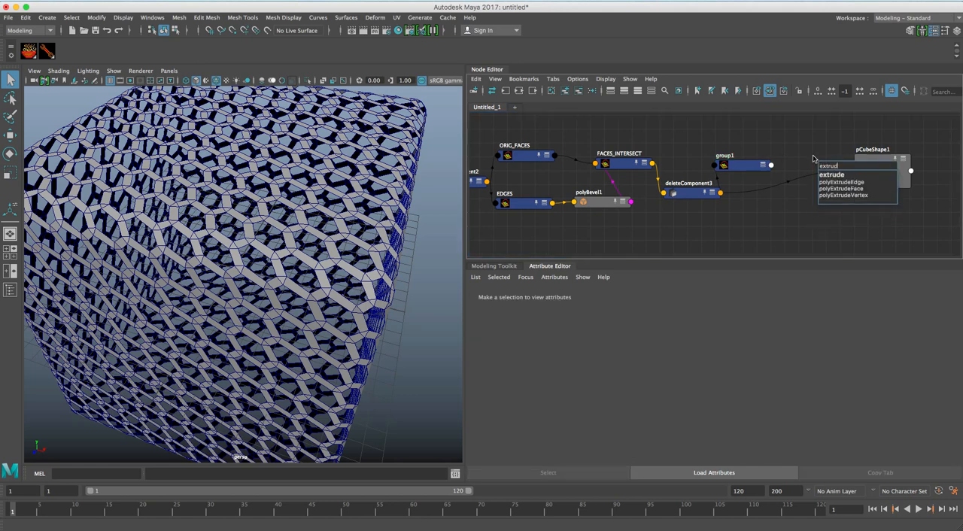
{"action": "left_click", "coordinate": [846, 189]}
{"action": "key", "text": "Return"}
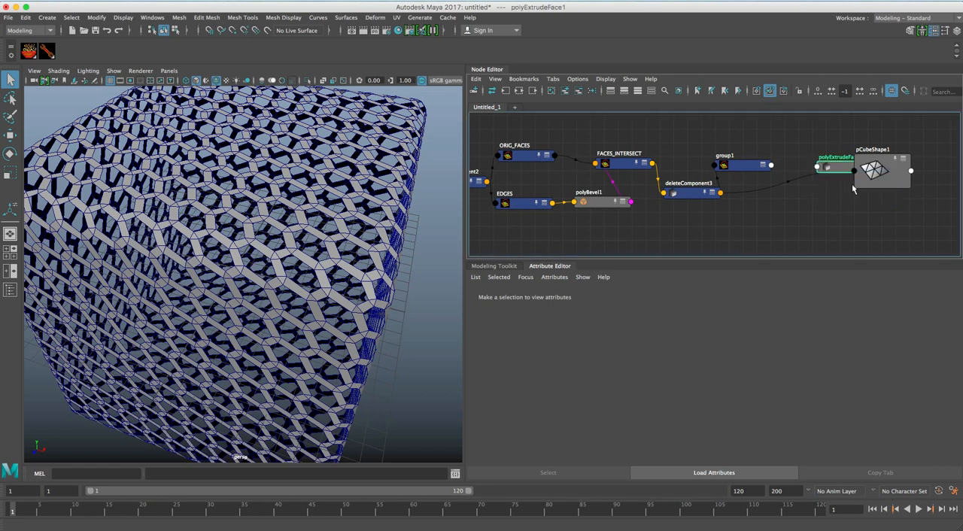
{"action": "left_click_drag", "start_coordinate": [838, 164], "coordinate": [792, 189]}
Connect group1's outComponents to polyExtrudeFace1's inputComponents and its outGeometry to inputPolymesh.
{"action": "left_click_drag", "start_coordinate": [761, 169], "coordinate": [858, 208]}
{"action": "left_click", "coordinate": [805, 190], "text": "shift"}
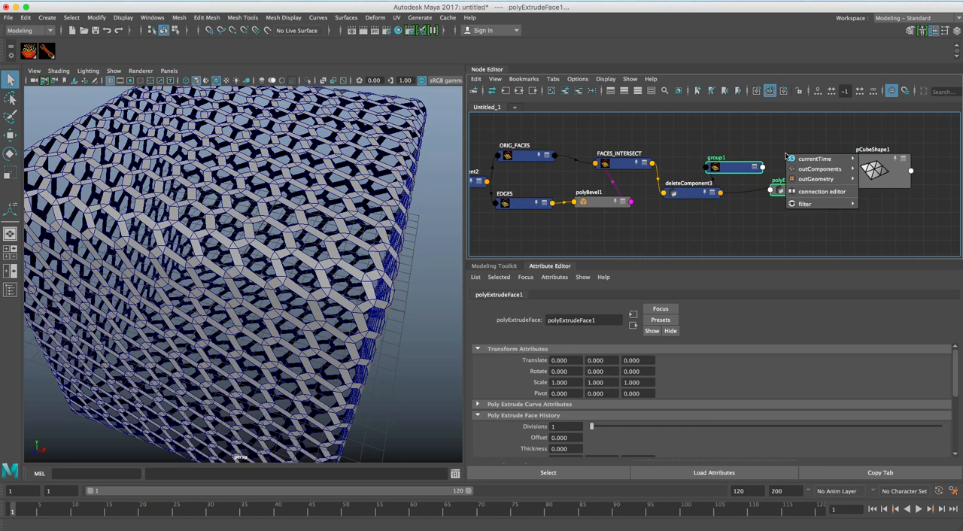
{"action": "mouse_move", "coordinate": [827, 168]}
{"action": "left_click", "coordinate": [891, 172]}
{"action": "right_click", "coordinate": [783, 146]}
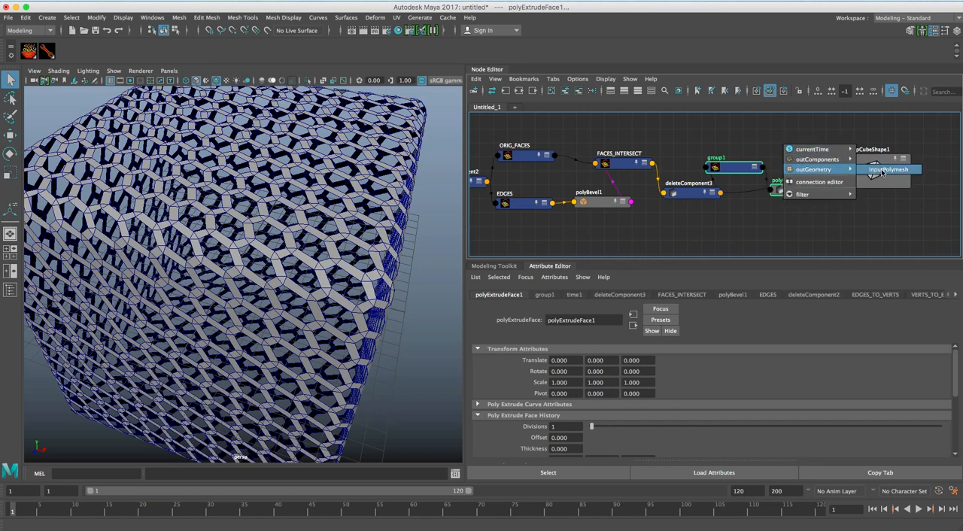
{"action": "left_click", "coordinate": [888, 170]}
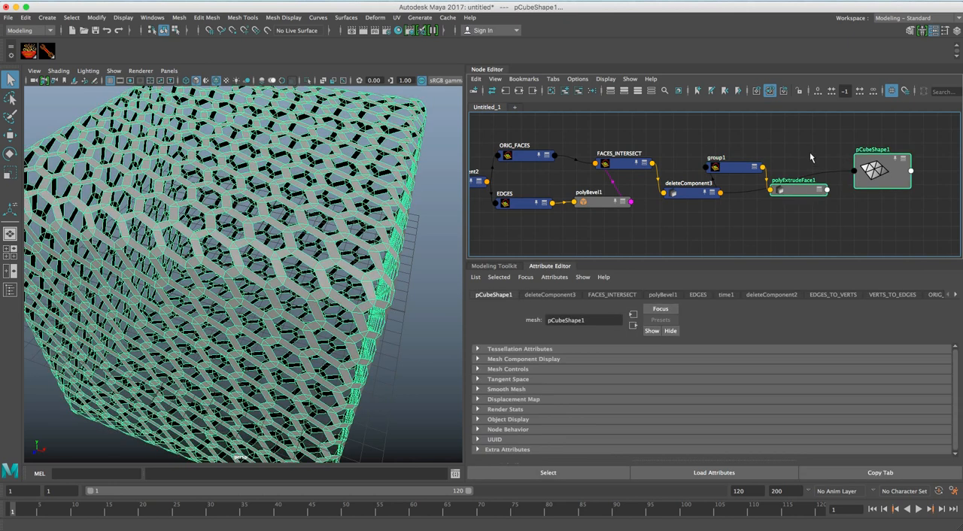
Connect polyExtrudeFace1's output to pCubeShape1's inMesh and check the mesh in the viewport.
{"action": "right_click", "coordinate": [789, 146]}
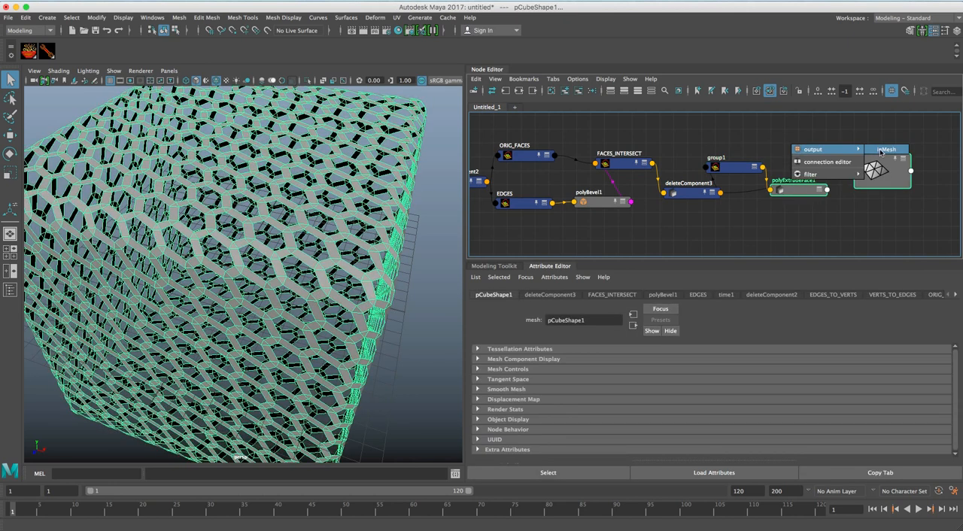
{"action": "left_click", "coordinate": [808, 150]}
{"action": "left_click", "coordinate": [491, 243]}
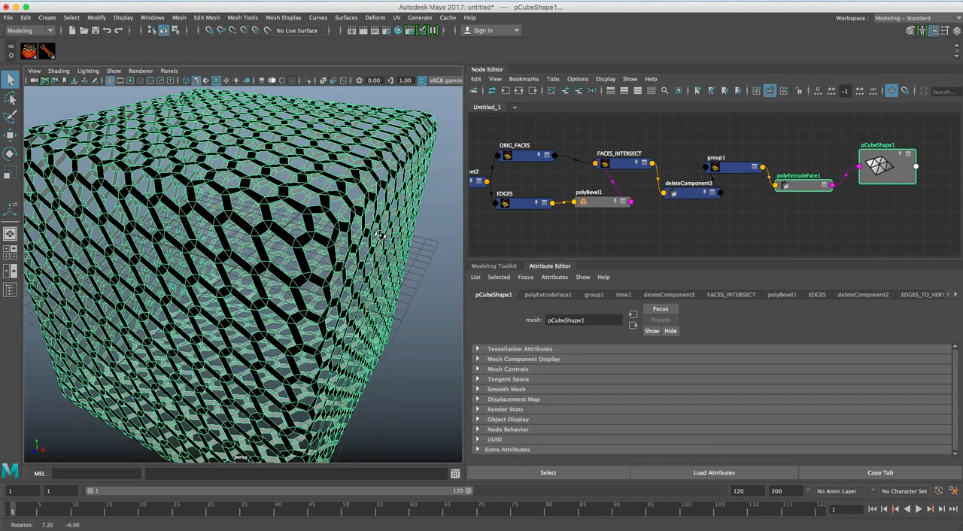
Try a Local Translate Z of 0.1 on polyExtrudeFace1 and inspect the extruded lattice.
{"action": "left_click", "coordinate": [804, 189]}
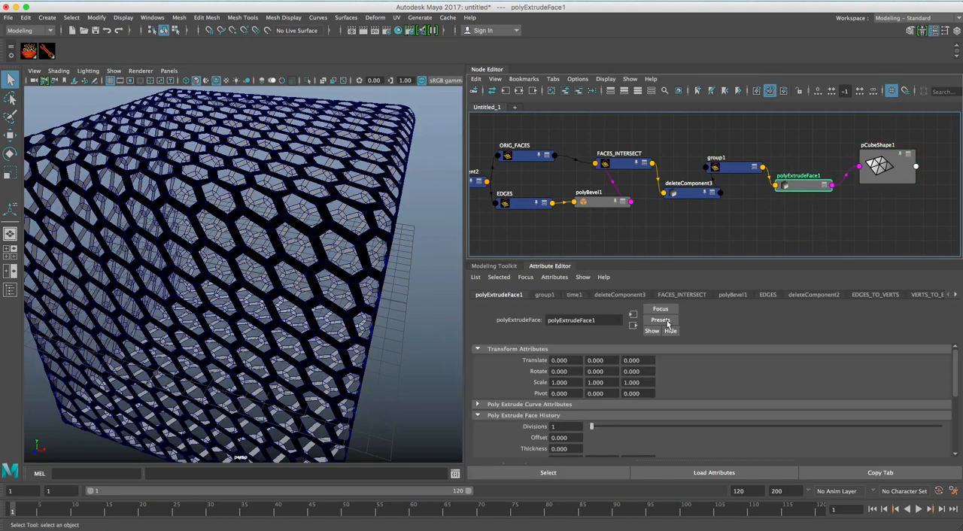
{"action": "scroll", "coordinate": [673, 418], "scroll_direction": "down", "scroll_amount": 2}
{"action": "scroll", "coordinate": [673, 418], "scroll_direction": "down", "scroll_amount": 1}
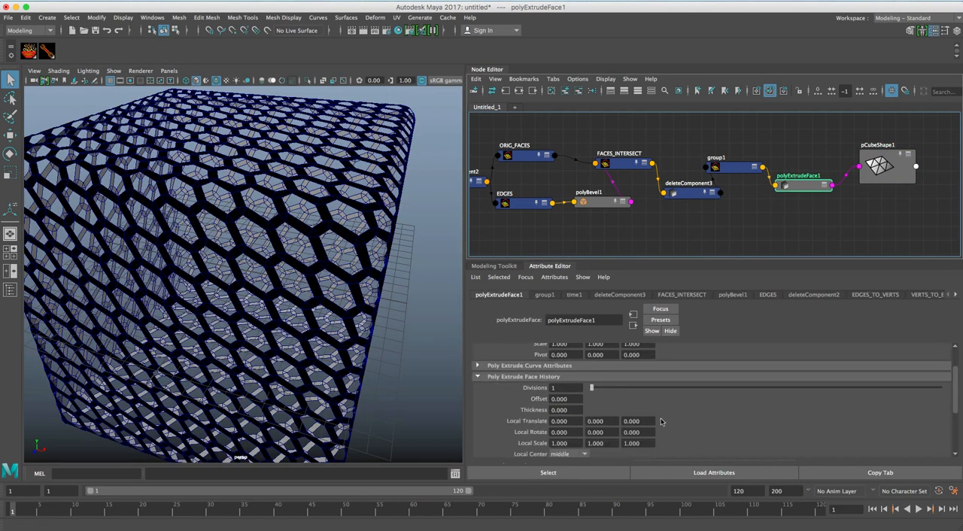
{"action": "left_click_drag", "start_coordinate": [643, 417], "coordinate": [621, 416], "text": "ctrl"}
{"action": "type", "text": "."}
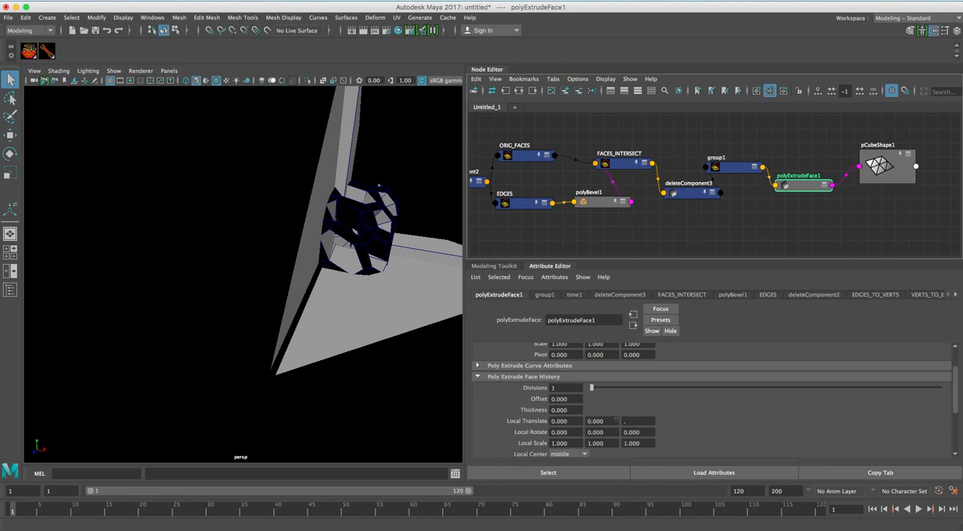
{"action": "type", "text": "1"}
{"action": "key", "text": "Return"}
{"action": "right_click_drag", "start_coordinate": [296, 289], "coordinate": [248, 262], "text": "alt"}
{"action": "left_click_drag", "start_coordinate": [255, 263], "coordinate": [307, 251], "text": "alt"}
Try a Local Translate Z of 0.05 on polyExtrudeFace1.
{"action": "double_click", "coordinate": [643, 422]}
{"action": "type", "text": "0.05"}
{"action": "key", "text": "Return"}
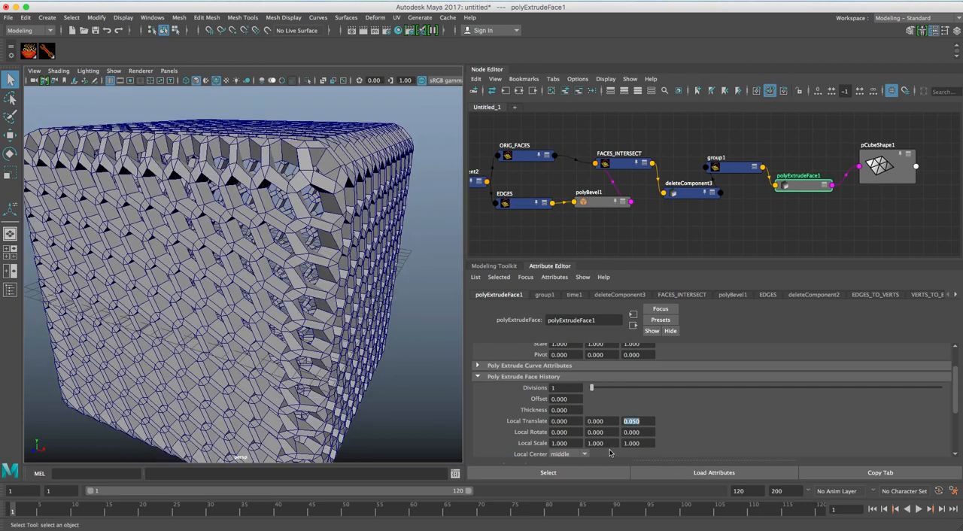
{"action": "mouse_move", "coordinate": [301, 245]}
{"action": "left_mouse_down", "text": "alt"}
{"action": "mouse_move", "coordinate": [268, 264]}
{"action": "mouse_move", "coordinate": [252, 301]}
{"action": "mouse_move", "coordinate": [263, 259]}
{"action": "mouse_move", "coordinate": [297, 246]}
{"action": "left_mouse_up", "text": "alt"}
Set polyExtrudeFace1's Local Translate Z to 0.03.
{"action": "double_click", "coordinate": [631, 421]}
{"action": "type", "text": ".03"}
{"action": "key", "text": "Return"}
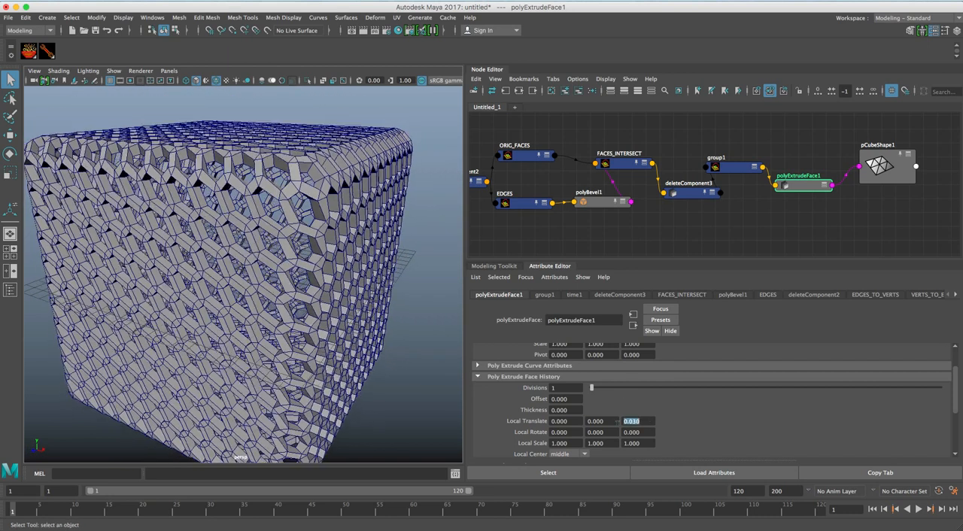
Turn off the wireframe overlay on the shaded lattice in the viewport.
{"action": "left_click_drag", "start_coordinate": [340, 260], "coordinate": [297, 142], "text": "alt"}
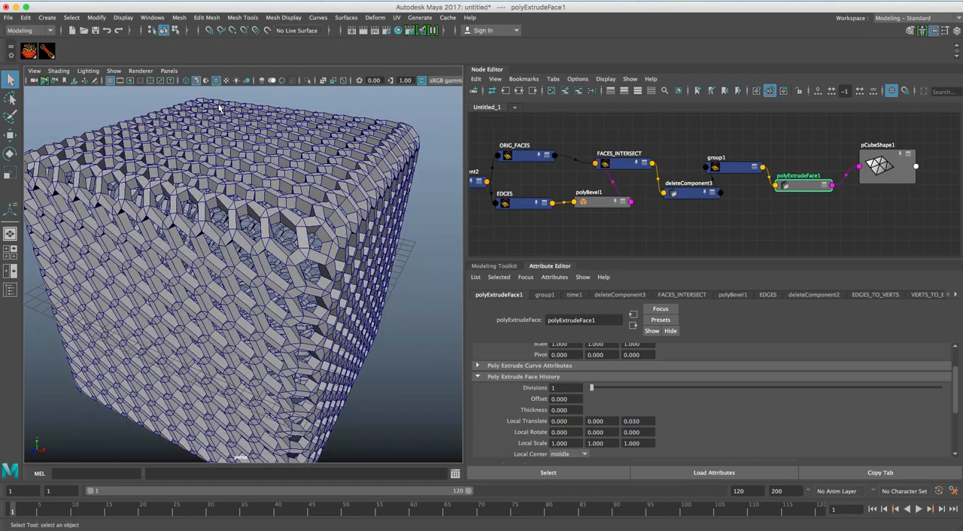
{"action": "left_click", "coordinate": [217, 81]}
{"action": "mouse_move", "coordinate": [385, 256]}
{"action": "left_mouse_down", "text": "alt"}
{"action": "mouse_move", "coordinate": [300, 203]}
{"action": "mouse_move", "coordinate": [249, 218]}
{"action": "mouse_move", "coordinate": [344, 220]}
{"action": "mouse_move", "coordinate": [322, 205]}
{"action": "mouse_move", "coordinate": [232, 215]}
{"action": "mouse_move", "coordinate": [293, 221]}
{"action": "left_mouse_up", "text": "alt"}
Move pCubeShape1 farther from polyExtrudeFace1 and create a second SOuP group node between them.
{"action": "middle_click_drag", "start_coordinate": [709, 233], "coordinate": [595, 221], "text": "alt"}
{"action": "left_click_drag", "start_coordinate": [791, 164], "coordinate": [907, 180]}
{"action": "mouse_move", "coordinate": [763, 203]}
{"action": "middle_mouse_down", "text": "alt"}
{"action": "mouse_move", "coordinate": [712, 216]}
{"action": "mouse_move", "coordinate": [761, 207]}
{"action": "middle_mouse_up", "text": "alt"}
{"action": "left_click", "coordinate": [658, 188]}
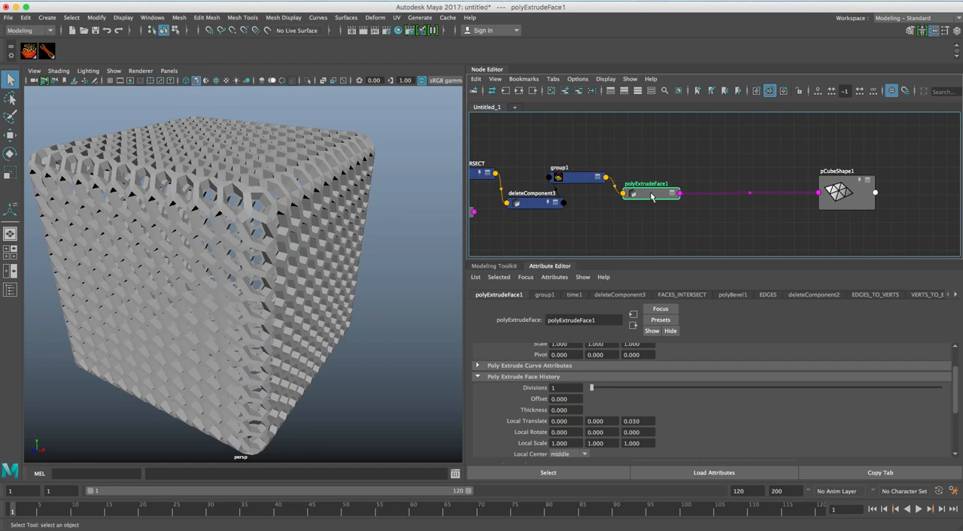
{"action": "key", "text": "Tab"}
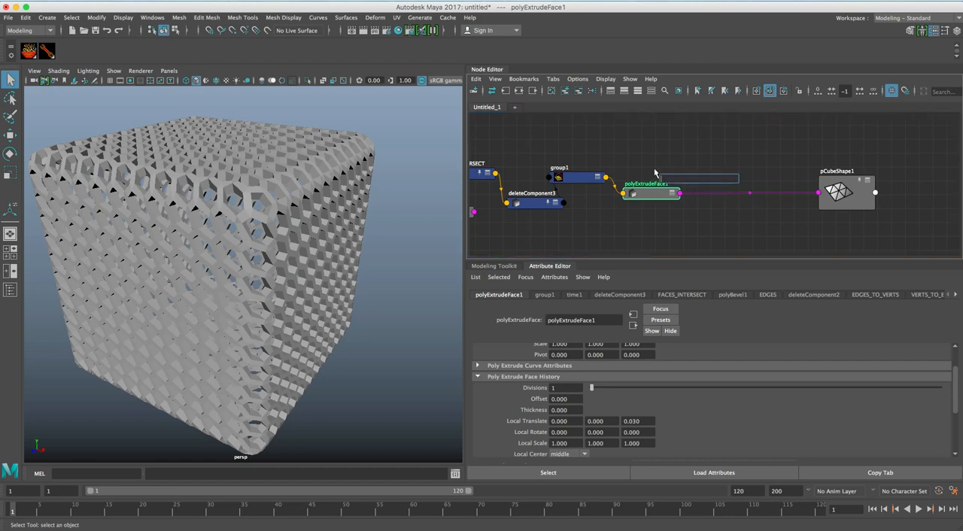
{"action": "type", "text": "group"}
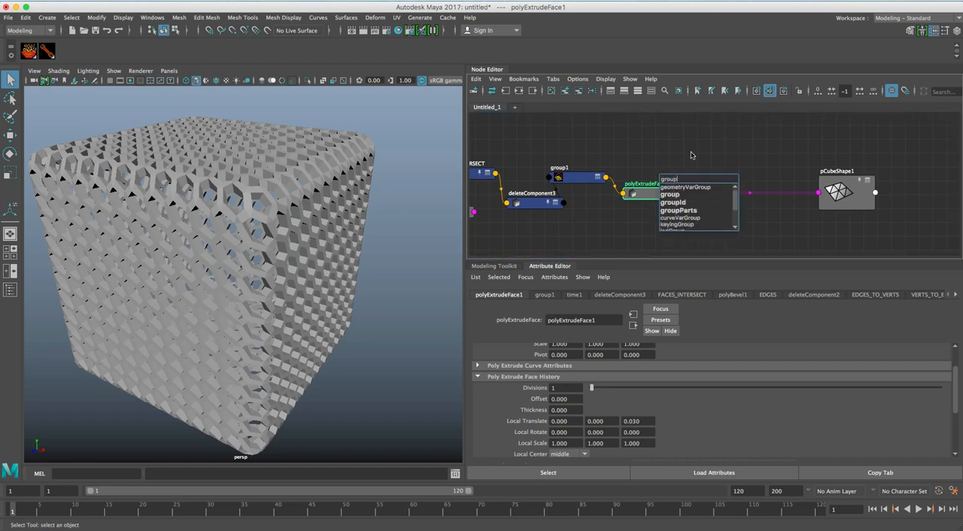
{"action": "left_click", "coordinate": [670, 194]}
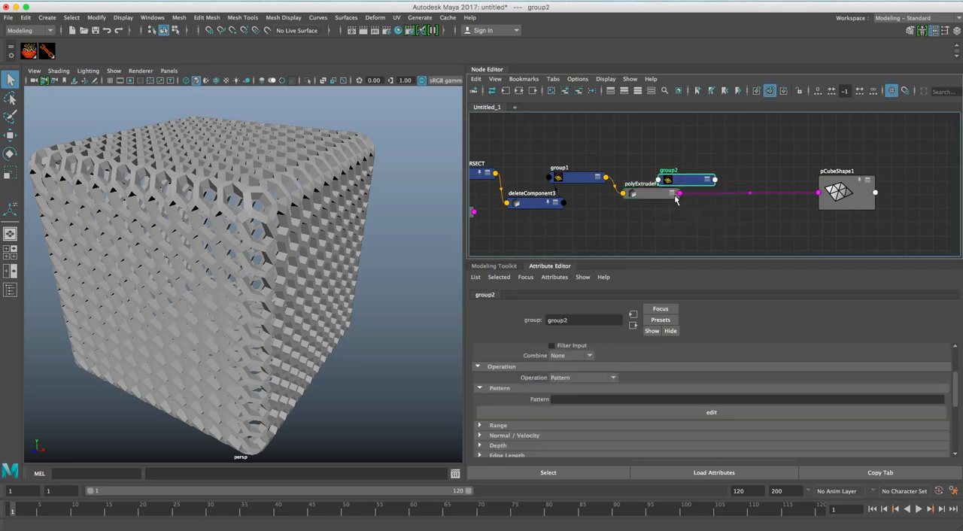
Position group2 after polyExtrudeFace1 and connect polyExtrudeFace1's output to group2's inGeometry.
{"action": "left_click_drag", "start_coordinate": [688, 177], "coordinate": [731, 182]}
{"action": "left_click", "coordinate": [665, 193]}
{"action": "left_click", "coordinate": [728, 188], "text": "shift"}
{"action": "right_click", "coordinate": [686, 156]}
{"action": "mouse_move", "coordinate": [694, 163]}
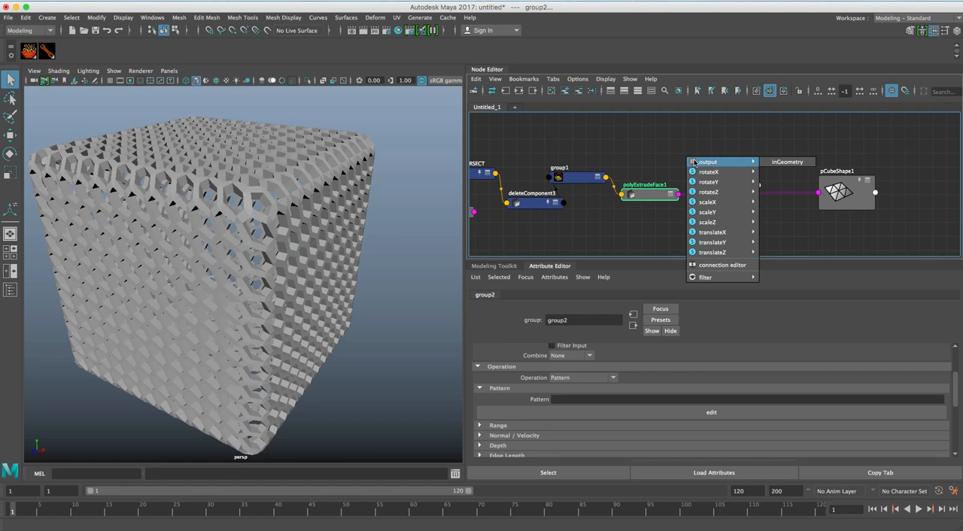
{"action": "left_click", "coordinate": [775, 163]}
{"action": "left_click_drag", "start_coordinate": [730, 191], "coordinate": [730, 194]}
Set group2's component type to mesh face and make its pattern cover all faces.
{"action": "scroll", "coordinate": [588, 354], "scroll_direction": "up", "scroll_amount": 3}
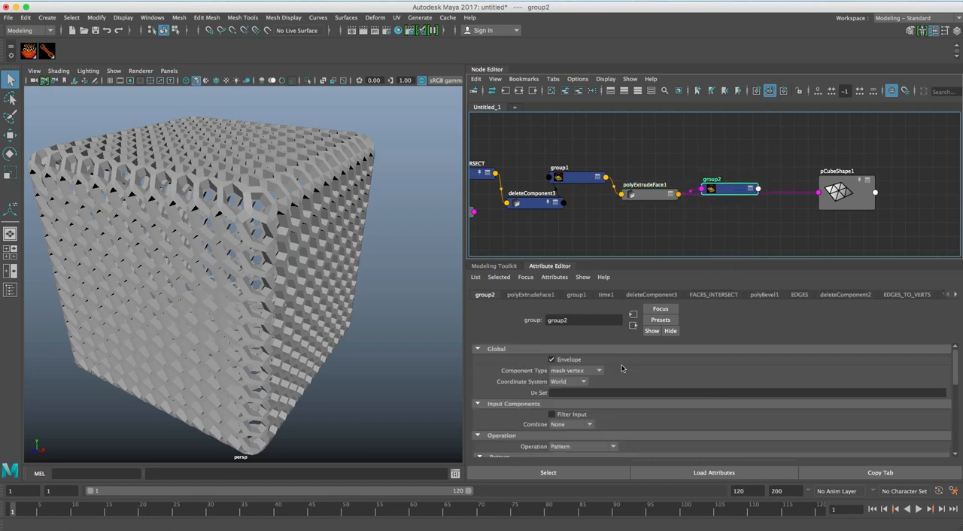
{"action": "left_click", "coordinate": [588, 371]}
{"action": "left_click", "coordinate": [584, 401]}
{"action": "scroll", "coordinate": [624, 394], "scroll_direction": "down", "scroll_amount": 2}
{"action": "left_click", "coordinate": [578, 433]}
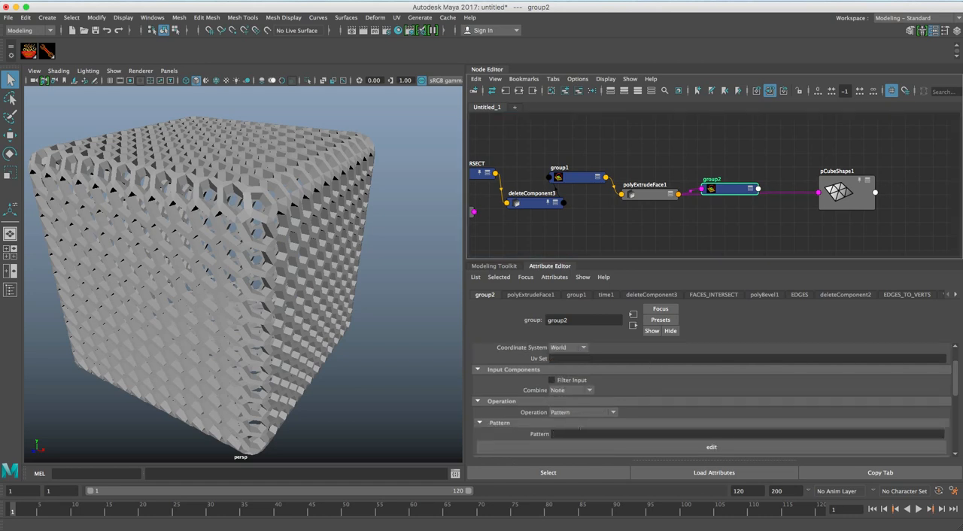
{"action": "left_click_drag", "start_coordinate": [735, 189], "coordinate": [732, 189]}
Create a polySmoothFace node and place it just below group2 in the graph.
{"action": "left_click", "coordinate": [774, 173]}
{"action": "key", "text": "Tab"}
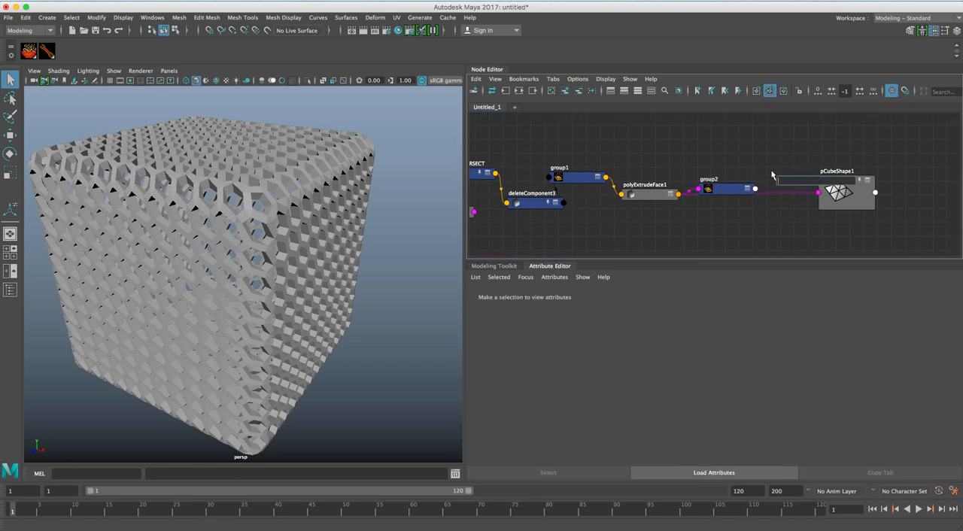
{"action": "type", "text": "smoo"}
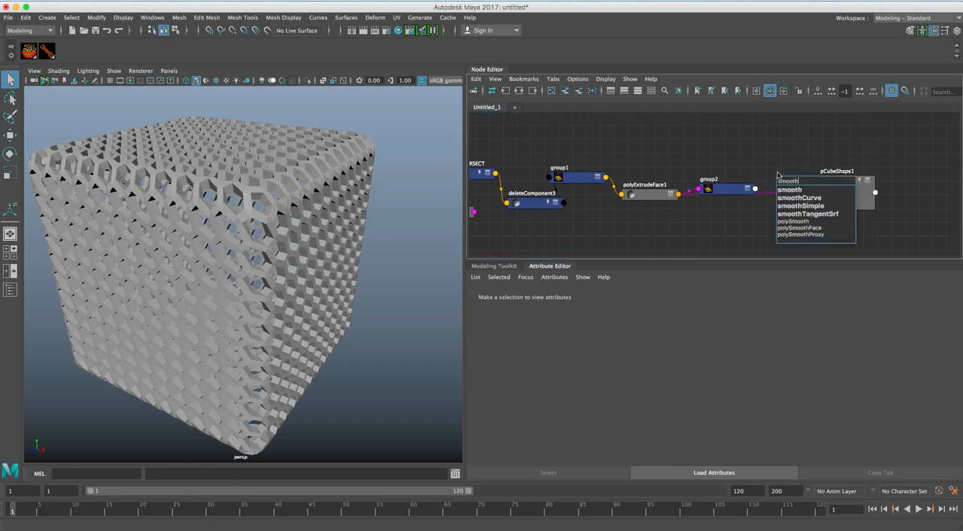
{"action": "type", "text": "th"}
{"action": "left_click", "coordinate": [814, 230]}
{"action": "key", "text": "Return"}
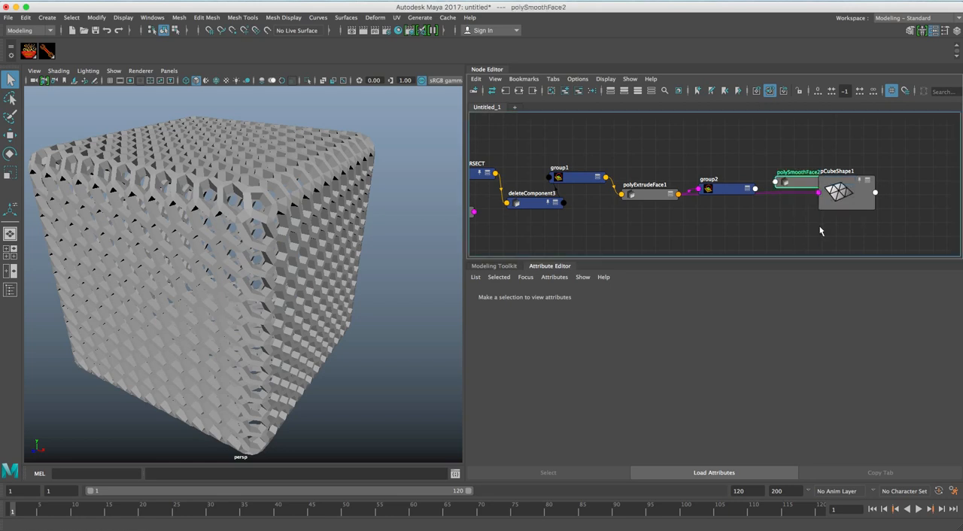
{"action": "left_click_drag", "start_coordinate": [785, 186], "coordinate": [756, 220]}
Connect group2's outComponents to polySmoothFace2's inputComponents and its outGeometry to inputPolymesh.
{"action": "left_click", "coordinate": [741, 193]}
{"action": "left_click", "coordinate": [775, 215], "text": "shift"}
{"action": "left_click", "coordinate": [755, 179]}
{"action": "mouse_move", "coordinate": [763, 179]}
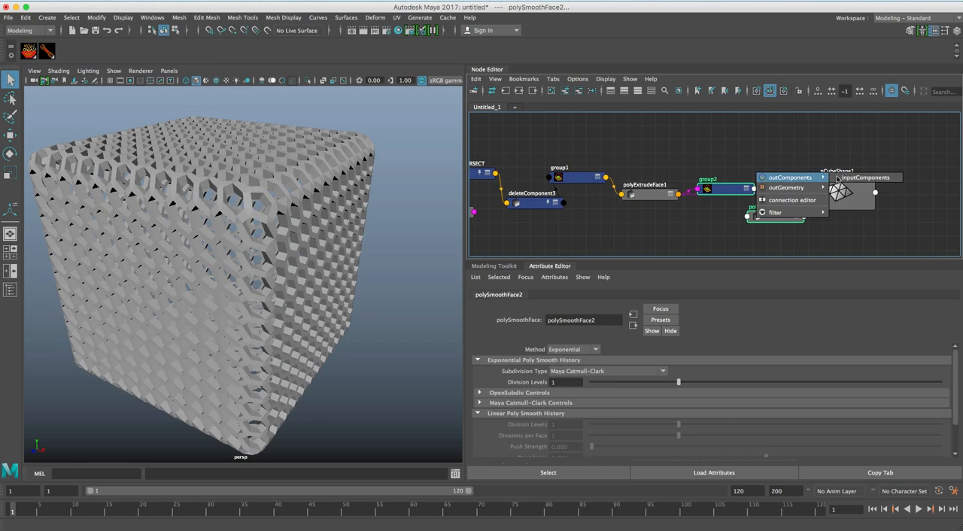
{"action": "left_click", "coordinate": [837, 179]}
{"action": "right_click", "coordinate": [748, 154]}
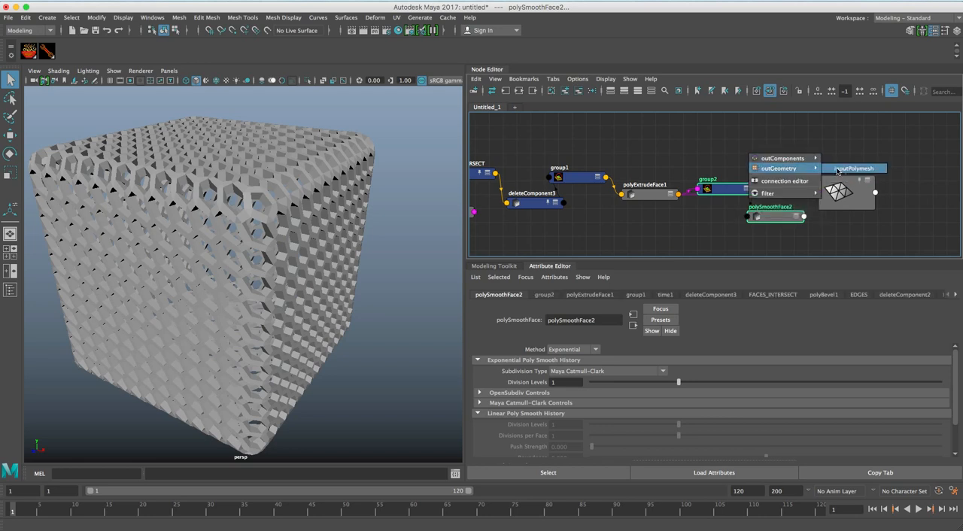
{"action": "left_click", "coordinate": [850, 169]}
Connect polySmoothFace2's output to pCubeShape1's inMesh and inspect the smoothed lattice from several angles.
{"action": "left_click", "coordinate": [828, 197]}
{"action": "left_click", "coordinate": [825, 199]}
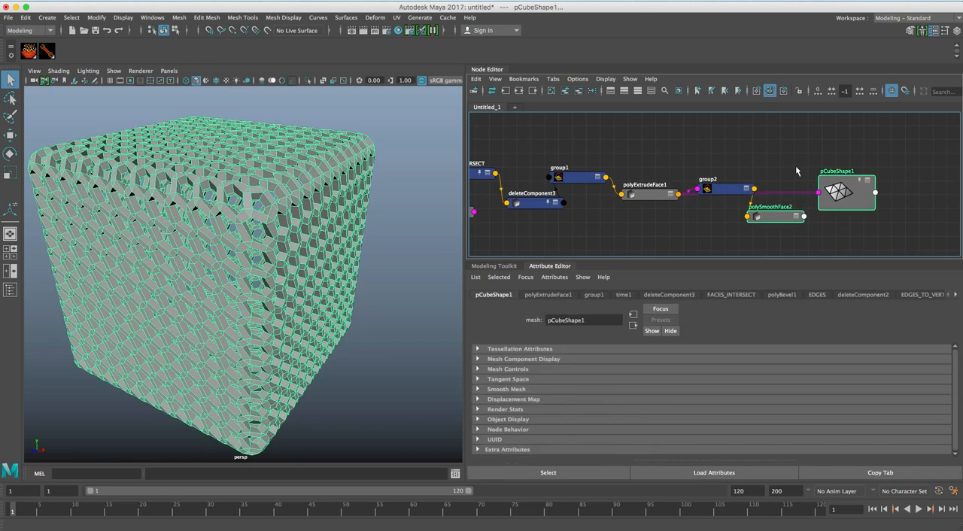
{"action": "right_click", "coordinate": [782, 152]}
{"action": "mouse_move", "coordinate": [796, 154]}
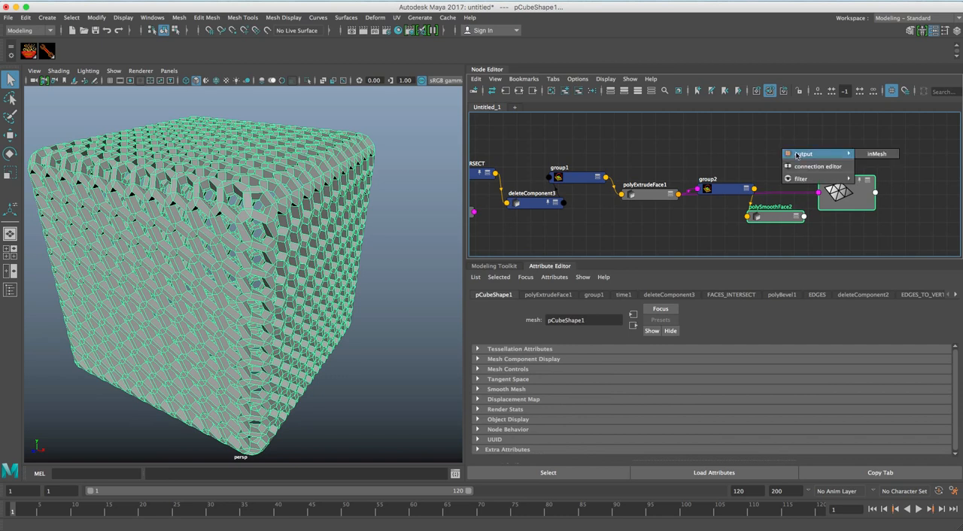
{"action": "left_click", "coordinate": [867, 156]}
{"action": "left_click_drag", "start_coordinate": [848, 192], "coordinate": [871, 188]}
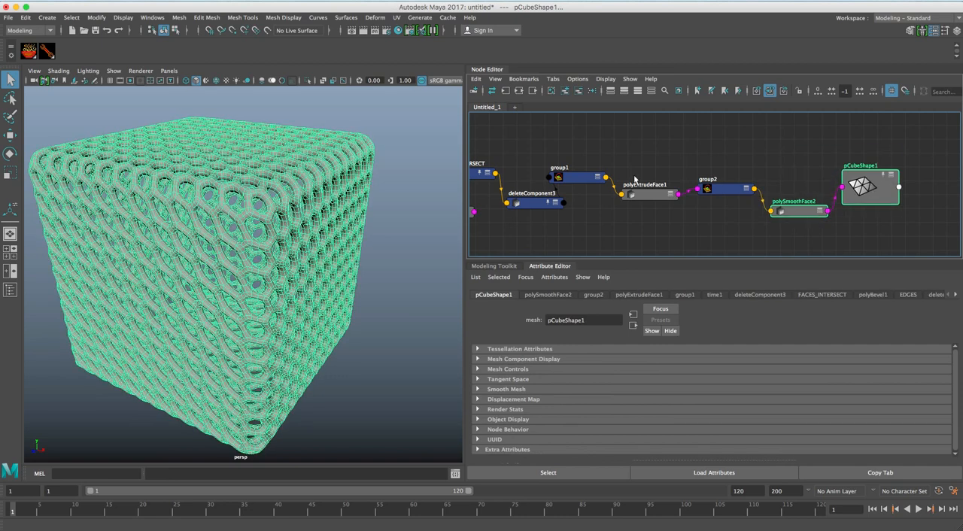
{"action": "left_click", "coordinate": [376, 238]}
{"action": "mouse_move", "coordinate": [376, 238]}
{"action": "left_mouse_down", "text": "alt"}
{"action": "mouse_move", "coordinate": [310, 245]}
{"action": "mouse_move", "coordinate": [366, 237]}
{"action": "left_mouse_up", "text": "alt"}
{"action": "right_click_drag", "start_coordinate": [296, 237], "coordinate": [345, 231], "text": "alt"}
{"action": "left_click_drag", "start_coordinate": [227, 232], "coordinate": [291, 260], "text": "alt"}
{"action": "mouse_move", "coordinate": [277, 253]}
{"action": "right_mouse_down", "text": "alt"}
{"action": "mouse_move", "coordinate": [328, 247]}
{"action": "mouse_move", "coordinate": [285, 244]}
{"action": "right_mouse_up", "text": "alt"}
Set polyCube1's width, height and depth subdivisions to 6 each and inspect the coarser lattice from several angles.
{"action": "middle_click_drag", "start_coordinate": [625, 223], "coordinate": [673, 223], "text": "alt"}
{"action": "middle_click_drag", "start_coordinate": [645, 220], "coordinate": [737, 218], "text": "alt"}
{"action": "middle_click_drag", "start_coordinate": [608, 199], "coordinate": [789, 197], "text": "alt"}
{"action": "mouse_move", "coordinate": [519, 185]}
{"action": "middle_mouse_down", "text": "alt"}
{"action": "mouse_move", "coordinate": [741, 183]}
{"action": "mouse_move", "coordinate": [655, 172]}
{"action": "mouse_move", "coordinate": [588, 197]}
{"action": "middle_mouse_up", "text": "alt"}
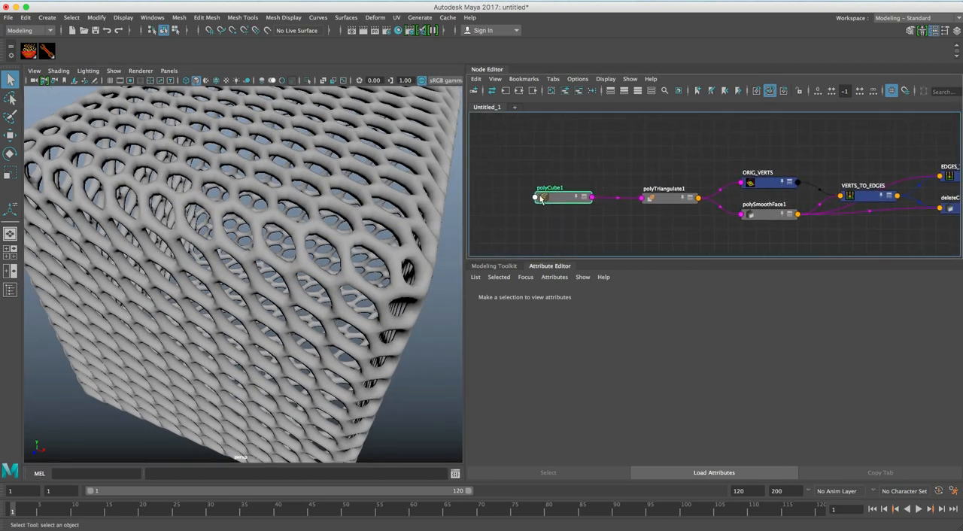
{"action": "left_click_drag", "start_coordinate": [561, 200], "coordinate": [540, 197]}
{"action": "left_click", "coordinate": [625, 396]}
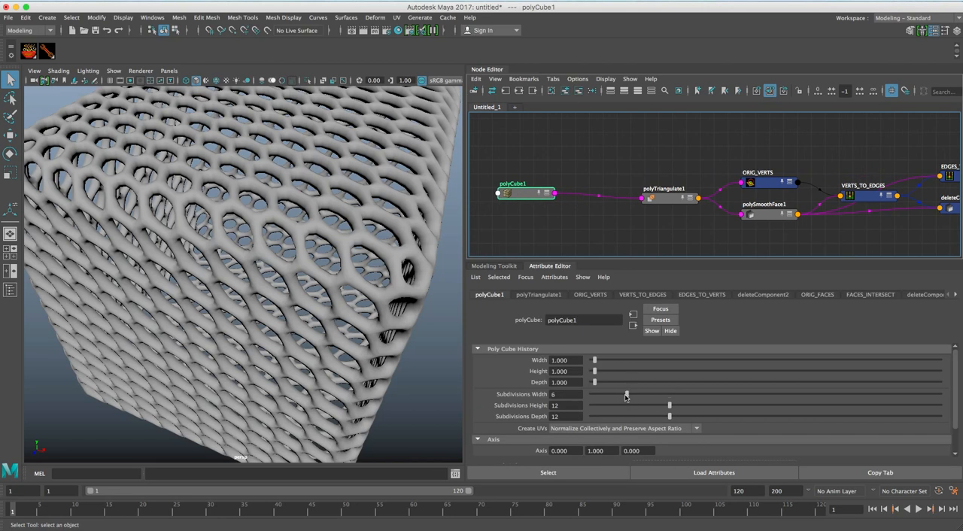
{"action": "left_click", "coordinate": [625, 406]}
{"action": "left_click", "coordinate": [626, 416]}
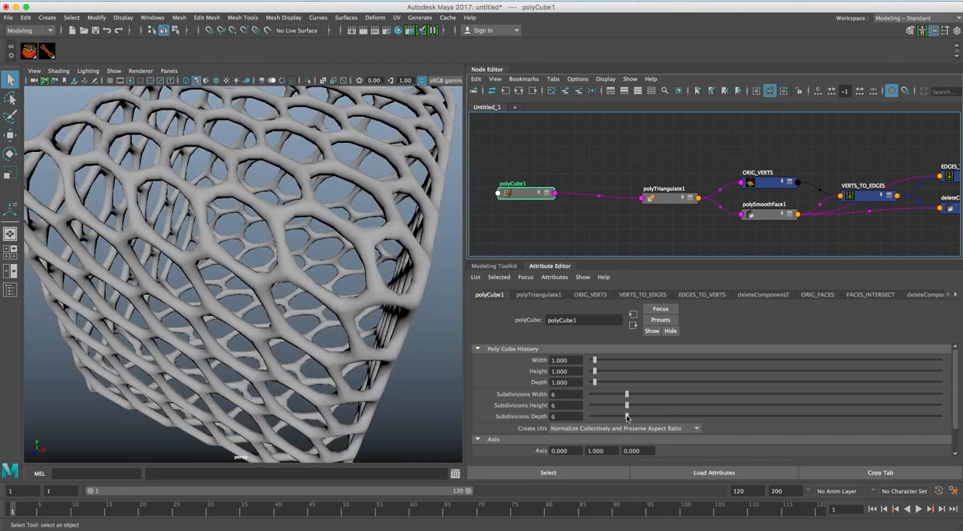
{"action": "right_click_drag", "start_coordinate": [338, 261], "coordinate": [256, 251], "text": "alt"}
{"action": "left_click_drag", "start_coordinate": [256, 251], "coordinate": [347, 249], "text": "alt"}
Raise polyCube1's width, height and depth subdivisions to 22 each and inspect the denser lattice up close.
{"action": "left_click", "coordinate": [740, 395]}
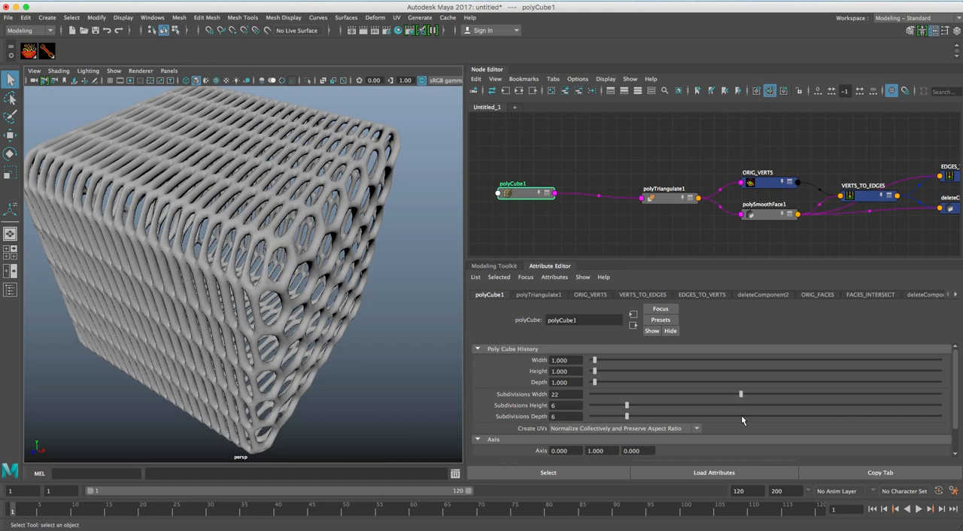
{"action": "left_click", "coordinate": [740, 406]}
{"action": "left_click", "coordinate": [740, 416]}
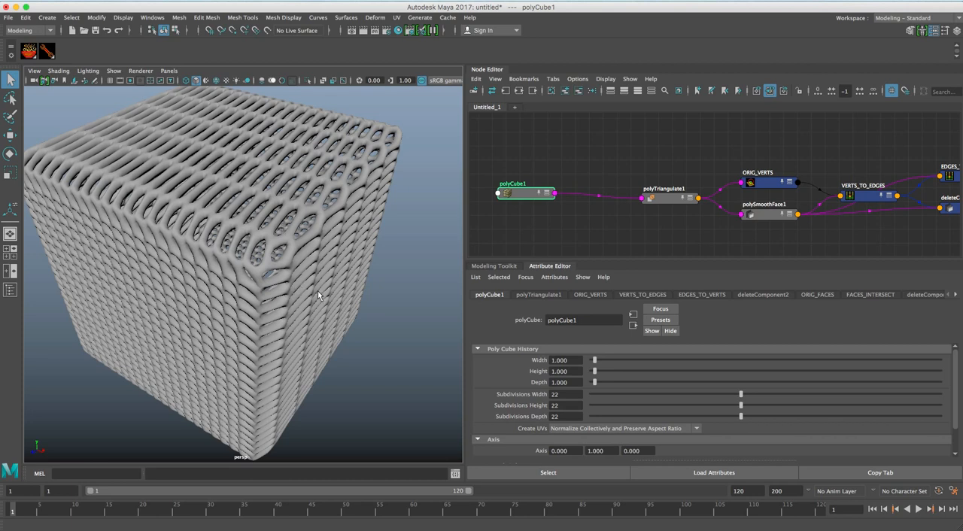
{"action": "left_click_drag", "start_coordinate": [315, 290], "coordinate": [268, 257], "text": "alt"}
{"action": "right_click_drag", "start_coordinate": [268, 258], "coordinate": [288, 235], "text": "alt"}
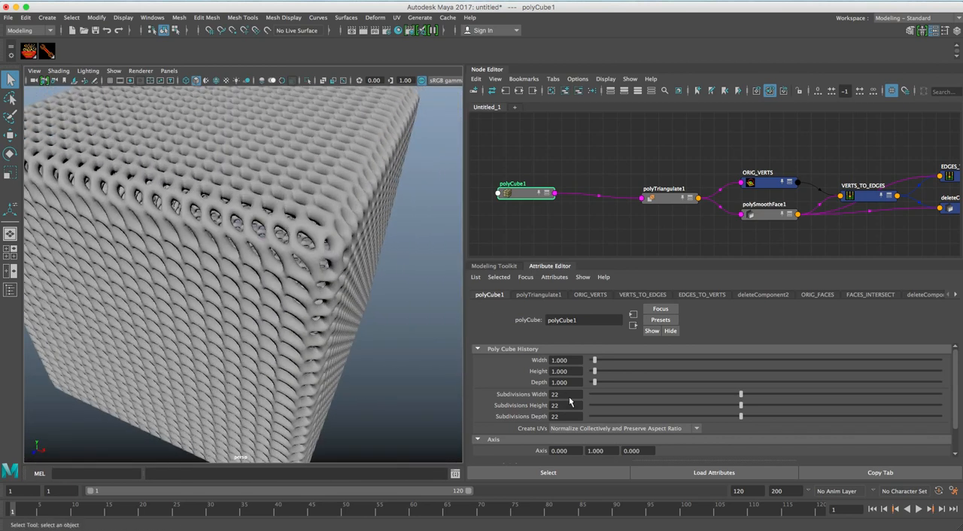
Set polyCube1's width, height and depth subdivisions to 10 each and view the whole lattice cube.
{"action": "type", "text": "10"}
{"action": "key", "text": "Tab"}
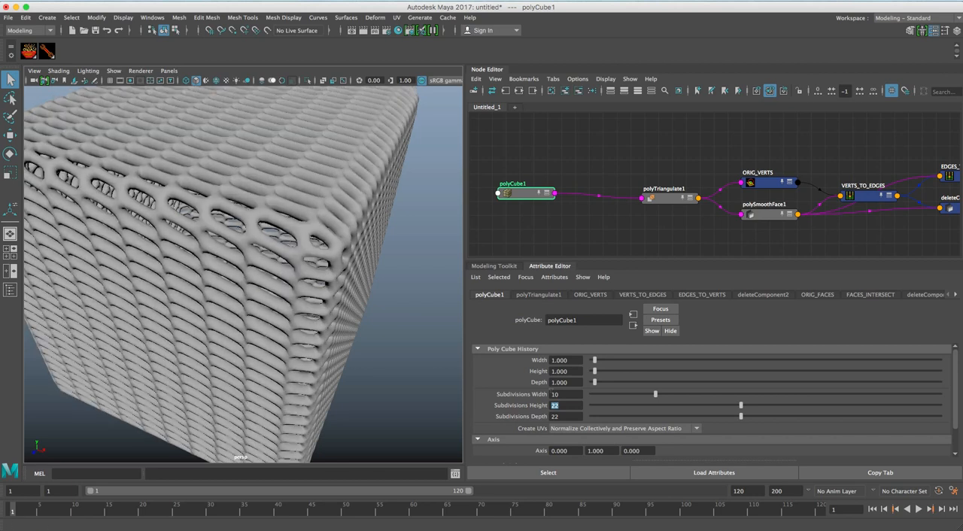
{"action": "type", "text": "10"}
{"action": "key", "text": "Tab"}
{"action": "type", "text": "10"}
{"action": "key", "text": "Tab"}
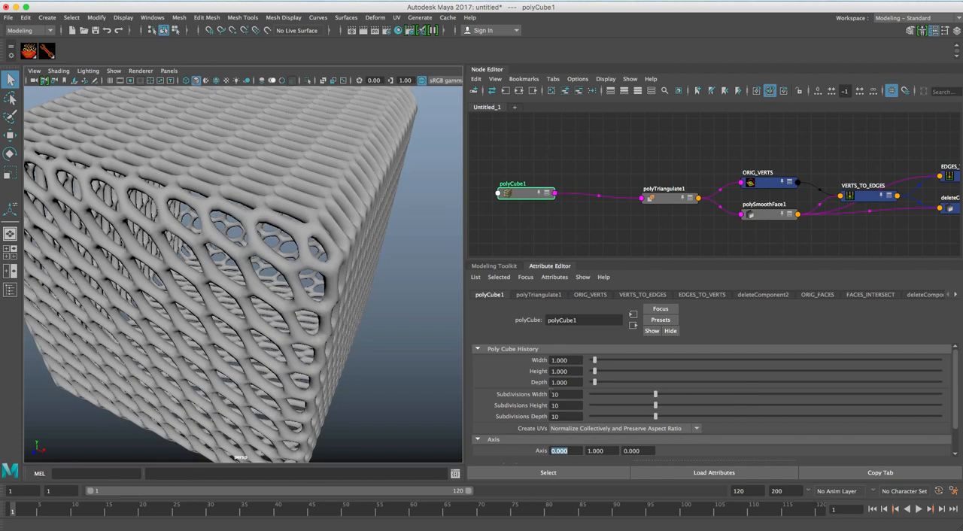
{"action": "left_click_drag", "start_coordinate": [197, 235], "coordinate": [372, 236], "text": "alt"}
{"action": "scroll", "coordinate": [238, 210], "scroll_direction": "down", "scroll_amount": 5}
Tidy the start of the graph by moving polyTriangulate1 next to polyCube1, with ORIG_VERTS and polySmoothFace1 close behind it.
{"action": "left_click_drag", "start_coordinate": [669, 200], "coordinate": [597, 195]}
{"action": "middle_click_drag", "start_coordinate": [621, 210], "coordinate": [588, 215], "text": "alt"}
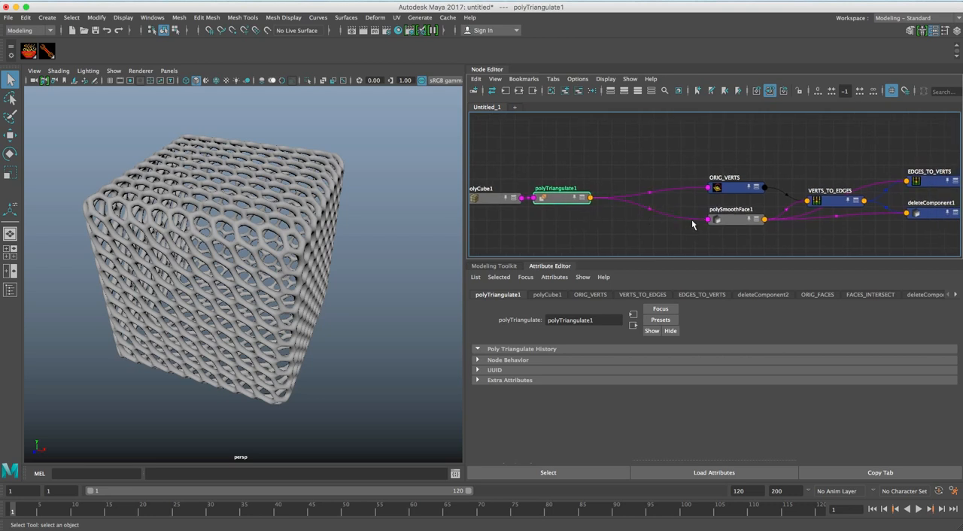
{"action": "left_click_drag", "start_coordinate": [736, 223], "coordinate": [646, 226]}
{"action": "left_click_drag", "start_coordinate": [737, 194], "coordinate": [639, 180]}
{"action": "middle_click_drag", "start_coordinate": [639, 180], "coordinate": [536, 181], "text": "alt"}
{"action": "left_click", "coordinate": [595, 196]}
Place VERTS_TO_EDGES just after ORIG_VERTS and review the settings of the ORIG_VERTS and polySmoothFace1 nodes feeding it.
{"action": "left_click_drag", "start_coordinate": [777, 198], "coordinate": [666, 179]}
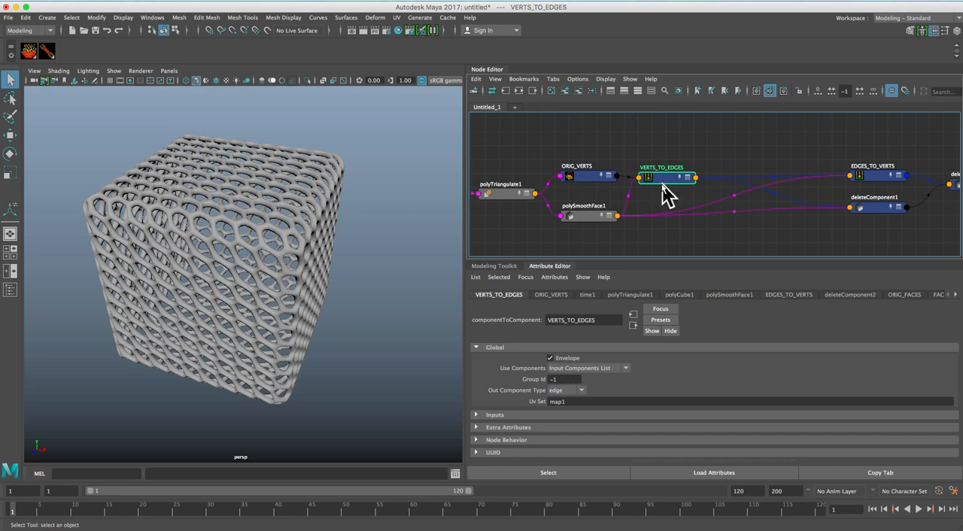
{"action": "left_click_drag", "start_coordinate": [665, 184], "coordinate": [668, 181]}
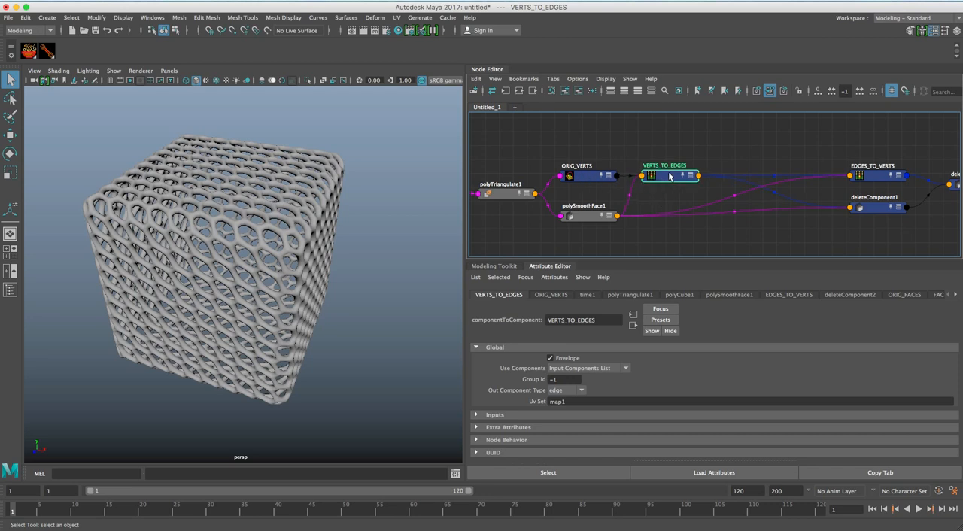
{"action": "middle_click_drag", "start_coordinate": [675, 179], "coordinate": [678, 185], "text": "alt"}
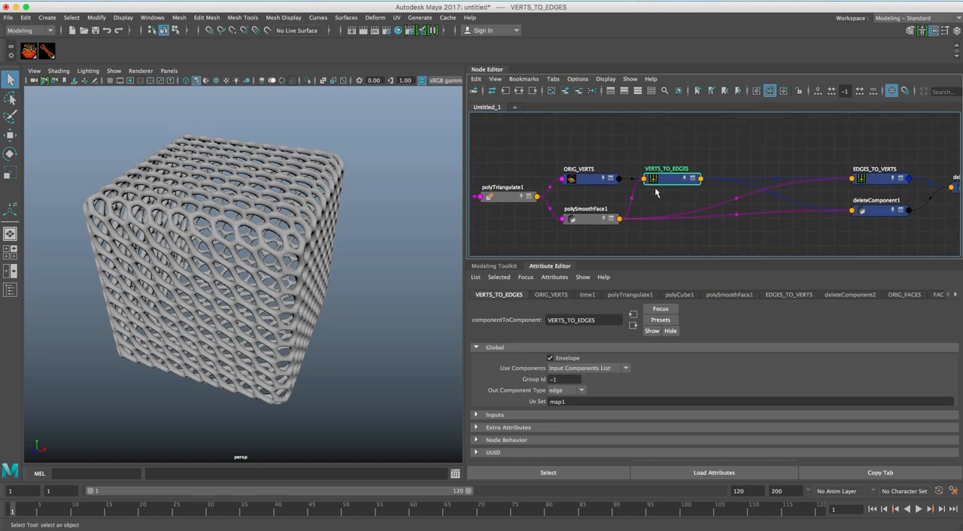
{"action": "middle_click_drag", "start_coordinate": [677, 179], "coordinate": [670, 176], "text": "alt"}
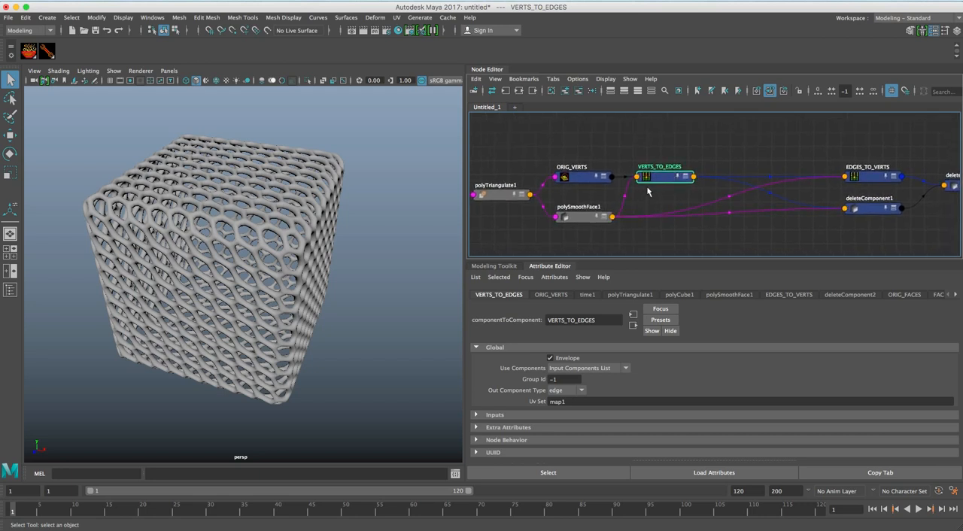
{"action": "left_click", "coordinate": [591, 180]}
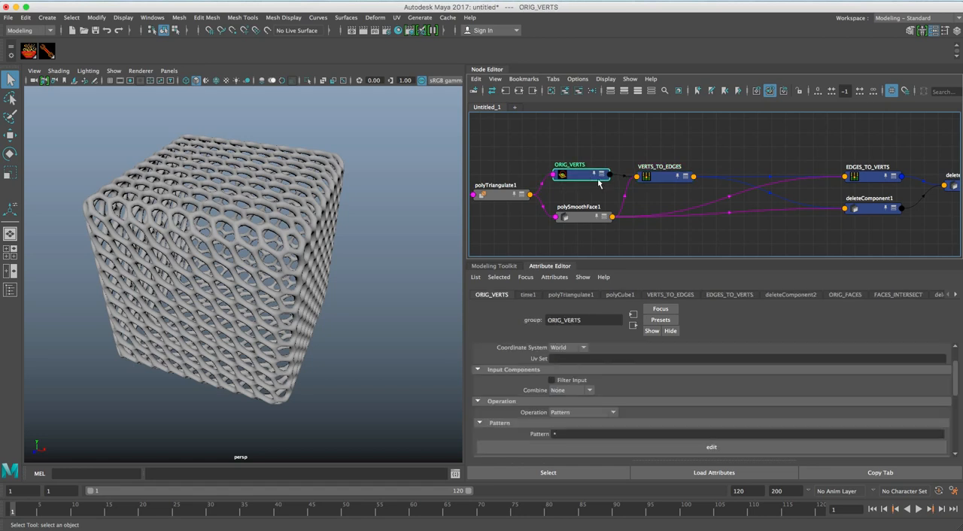
{"action": "left_click", "coordinate": [591, 218]}
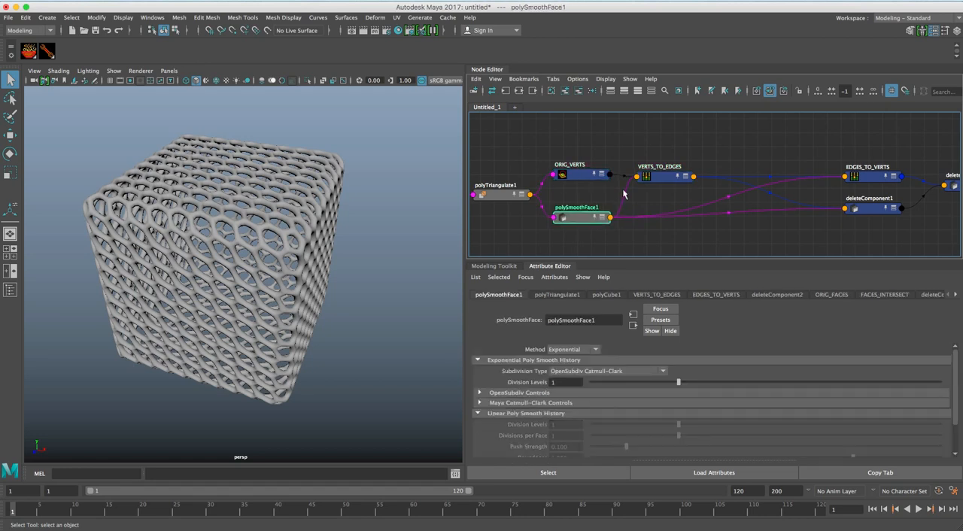
{"action": "left_click", "coordinate": [664, 181]}
Move EDGES_TO_VERTS, deleteComponent1 and deleteComponent2 closer to VERTS_TO_EDGES in the graph.
{"action": "left_click_drag", "start_coordinate": [876, 183], "coordinate": [782, 158]}
{"action": "left_click_drag", "start_coordinate": [893, 208], "coordinate": [764, 209]}
{"action": "middle_click_drag", "start_coordinate": [763, 210], "coordinate": [706, 206]}
{"action": "left_click_drag", "start_coordinate": [739, 159], "coordinate": [775, 171]}
{"action": "middle_click_drag", "start_coordinate": [922, 183], "coordinate": [816, 174], "text": "alt"}
{"action": "left_click_drag", "start_coordinate": [815, 175], "coordinate": [725, 200]}
{"action": "left_click_drag", "start_coordinate": [651, 165], "coordinate": [632, 163]}
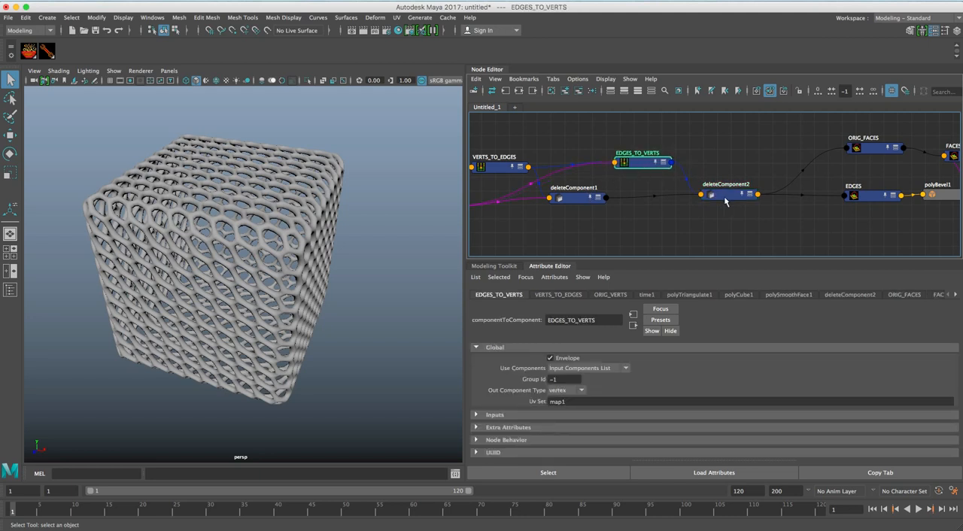
{"action": "left_click_drag", "start_coordinate": [724, 200], "coordinate": [713, 200]}
Bring ORIG_FACES, EDGES and polyBevel1 closer to deleteComponent2, keeping ORIG_FACES above the EDGES and polyBevel1 chain.
{"action": "middle_click_drag", "start_coordinate": [755, 187], "coordinate": [555, 192], "text": "alt"}
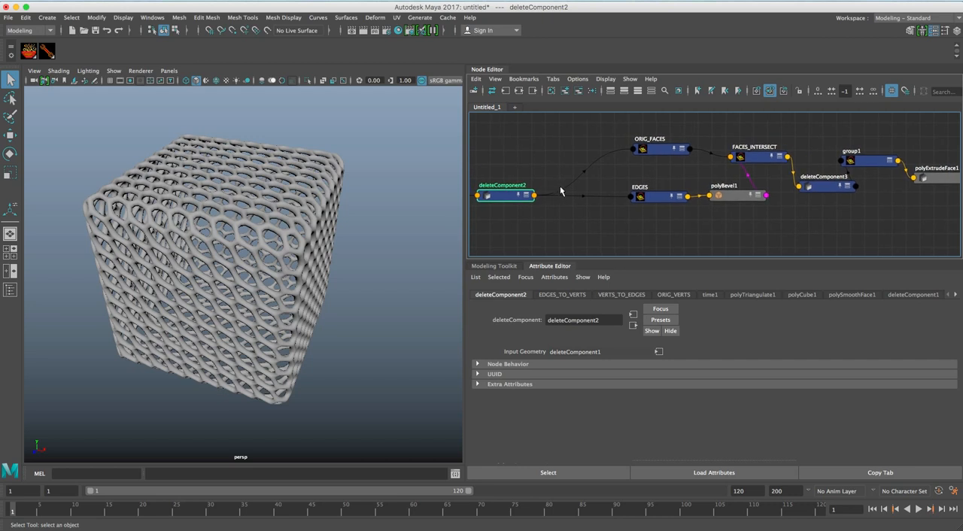
{"action": "middle_click_drag", "start_coordinate": [593, 185], "coordinate": [592, 187], "text": "alt"}
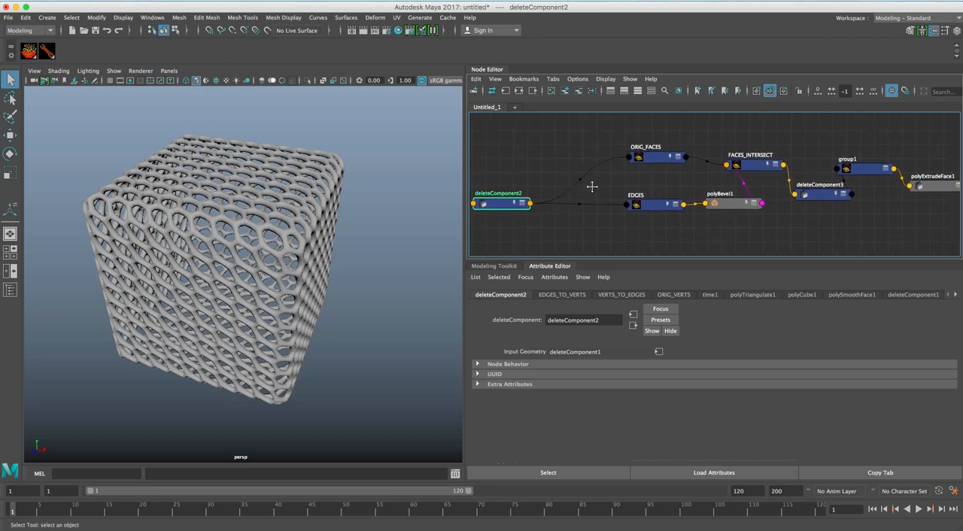
{"action": "left_click_drag", "start_coordinate": [641, 157], "coordinate": [588, 157]}
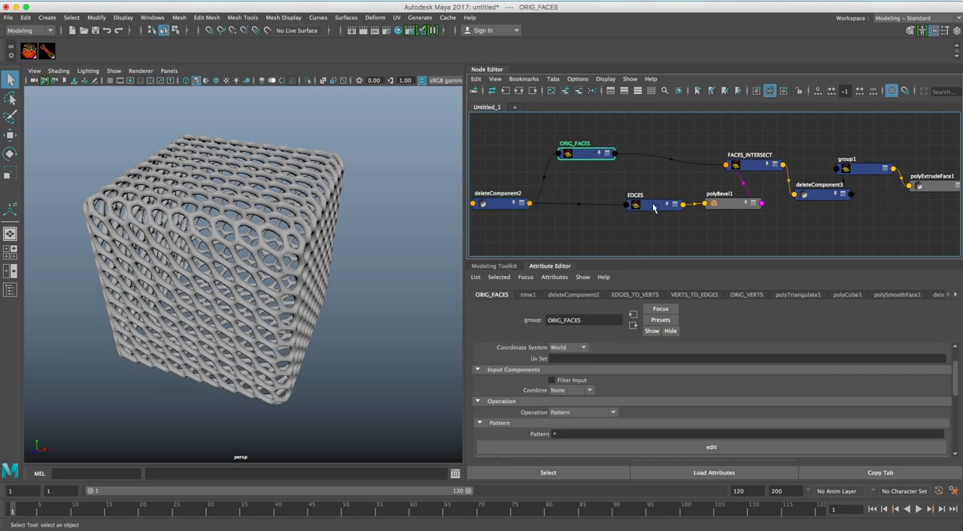
{"action": "left_click_drag", "start_coordinate": [656, 210], "coordinate": [586, 207]}
{"action": "mouse_move", "coordinate": [595, 192]}
{"action": "middle_mouse_down", "text": "alt"}
{"action": "mouse_move", "coordinate": [622, 193]}
{"action": "mouse_move", "coordinate": [592, 193]}
{"action": "middle_mouse_up", "text": "alt"}
{"action": "left_click_drag", "start_coordinate": [732, 208], "coordinate": [662, 203]}
{"action": "middle_click_drag", "start_coordinate": [662, 203], "coordinate": [622, 214], "text": "alt"}
{"action": "left_click_drag", "start_coordinate": [707, 186], "coordinate": [700, 181]}
{"action": "left_click_drag", "start_coordinate": [543, 172], "coordinate": [588, 171]}
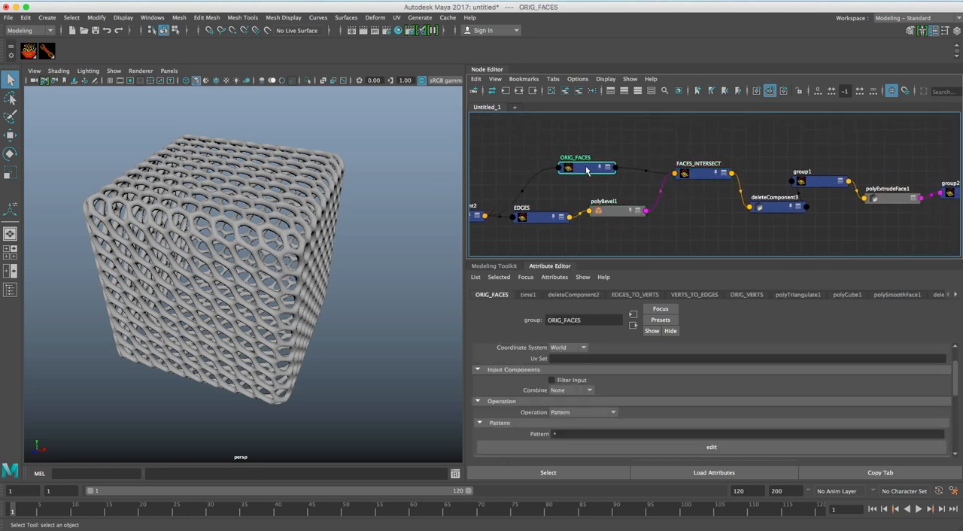
{"action": "middle_click_drag", "start_coordinate": [600, 176], "coordinate": [573, 178], "text": "alt"}
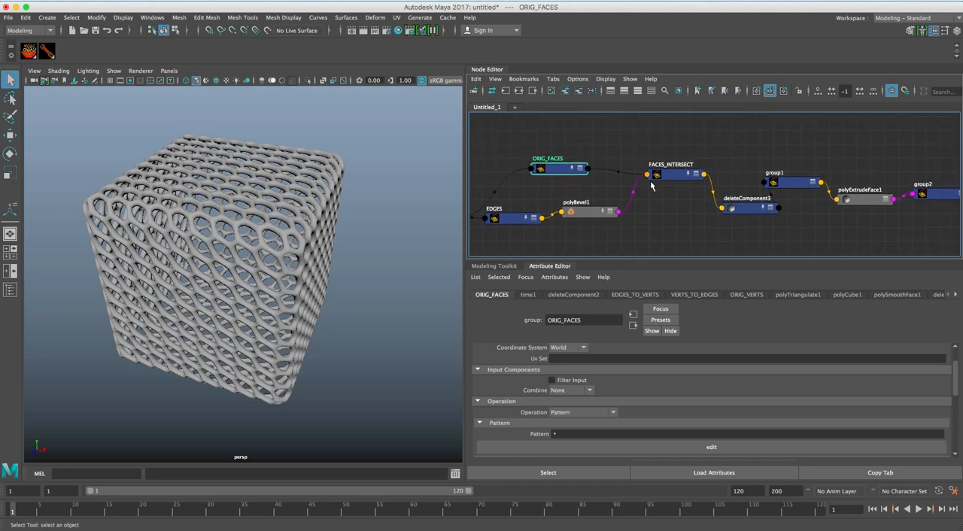
Compact the end of the graph from FACES_INTERSECT through polySmoothFace2 and select pCubeShape1.
{"action": "middle_click_drag", "start_coordinate": [685, 188], "coordinate": [606, 178], "text": "alt"}
{"action": "left_click", "coordinate": [653, 192]}
{"action": "left_click", "coordinate": [595, 169]}
{"action": "left_click_drag", "start_coordinate": [595, 170], "coordinate": [572, 178]}
{"action": "left_click_drag", "start_coordinate": [651, 193], "coordinate": [632, 190]}
{"action": "left_click_drag", "start_coordinate": [713, 174], "coordinate": [704, 182]}
{"action": "middle_click_drag", "start_coordinate": [743, 187], "coordinate": [630, 179], "text": "alt"}
{"action": "left_click", "coordinate": [665, 182]}
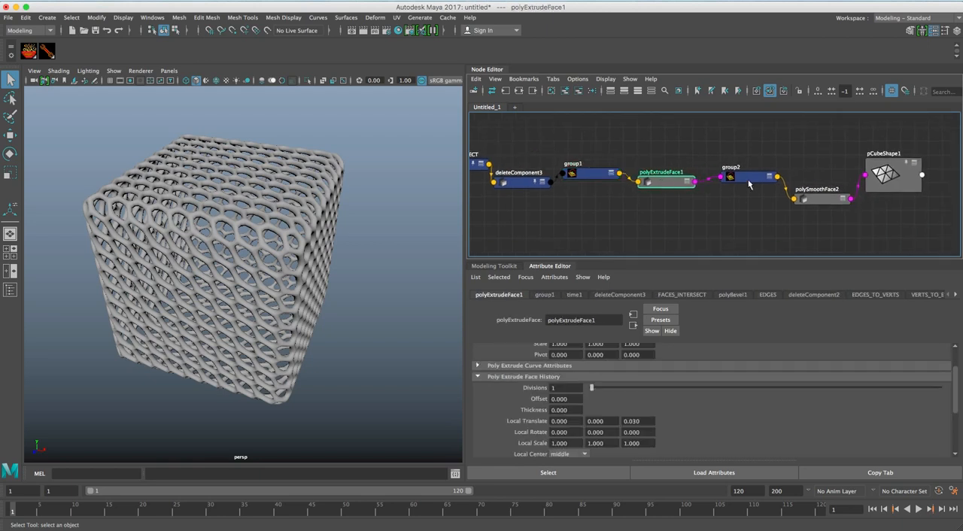
{"action": "left_click_drag", "start_coordinate": [815, 204], "coordinate": [814, 194]}
{"action": "left_click", "coordinate": [893, 174]}
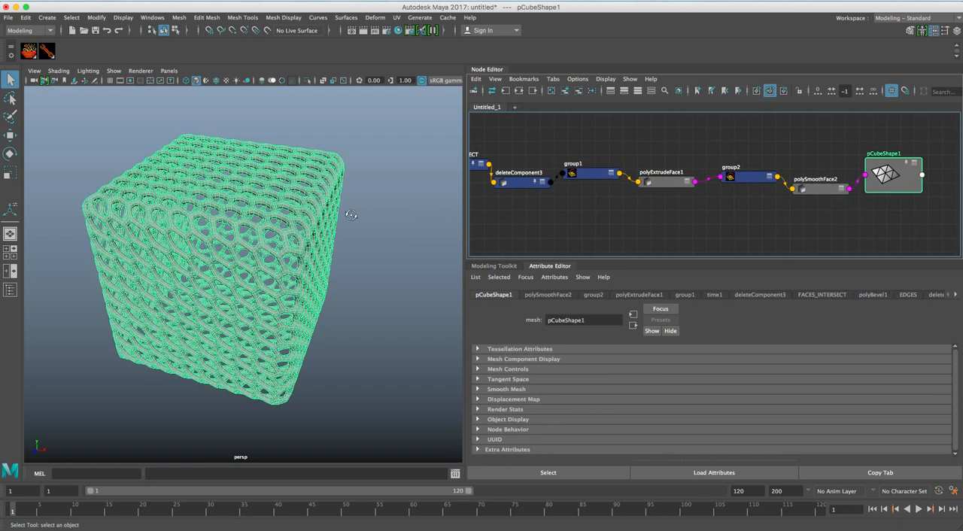
Duplicate the lattice cube and add the copy's shape node to the graph below the existing chain.
{"action": "right_click_drag", "start_coordinate": [613, 205], "coordinate": [595, 200], "text": "alt"}
{"action": "middle_click_drag", "start_coordinate": [644, 217], "coordinate": [625, 196], "text": "alt"}
{"action": "left_click", "coordinate": [813, 213]}
{"action": "left_click", "coordinate": [830, 173]}
{"action": "key", "text": "ctrl+d"}
{"action": "left_click_drag", "start_coordinate": [710, 216], "coordinate": [658, 212]}
{"action": "left_click", "coordinate": [697, 91]}
{"action": "middle_click_drag", "start_coordinate": [596, 193], "coordinate": [671, 197], "text": "alt"}
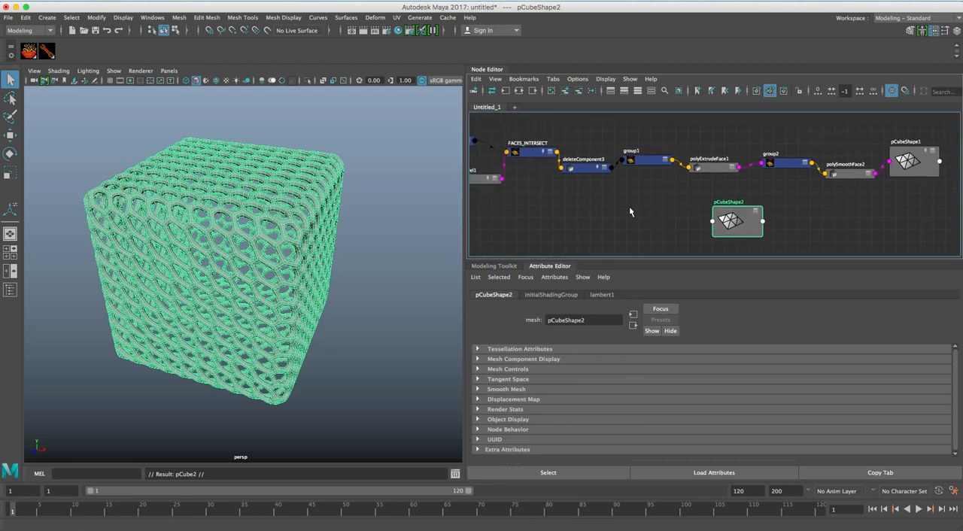
{"action": "middle_click_drag", "start_coordinate": [602, 200], "coordinate": [650, 200], "text": "alt"}
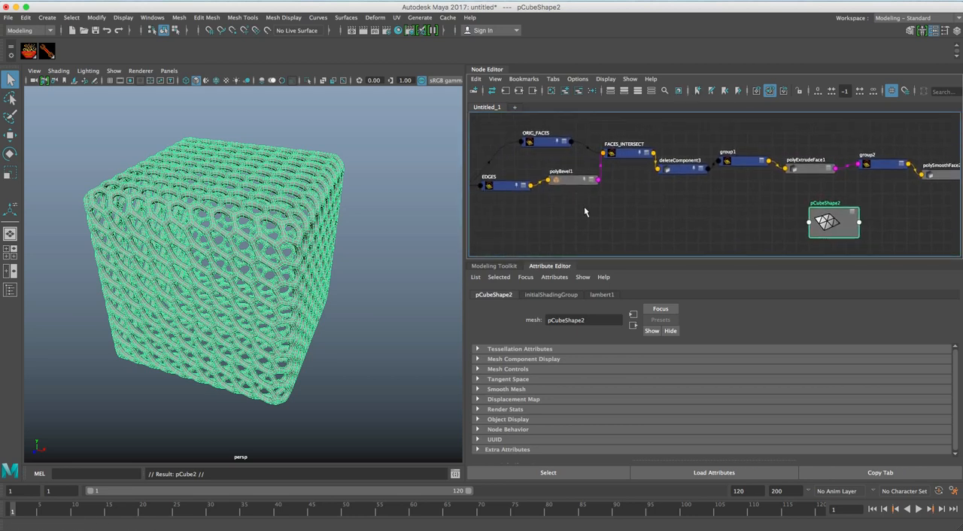
Clear the lattice selection and nudge polyBevel1 and FACES_INTERSECT into neater positions in the graph.
{"action": "mouse_move", "coordinate": [250, 236]}
{"action": "left_mouse_down", "text": "alt"}
{"action": "mouse_move", "coordinate": [258, 231]}
{"action": "mouse_move", "coordinate": [247, 239]}
{"action": "mouse_move", "coordinate": [226, 215]}
{"action": "mouse_move", "coordinate": [262, 221]}
{"action": "left_mouse_up", "text": "alt"}
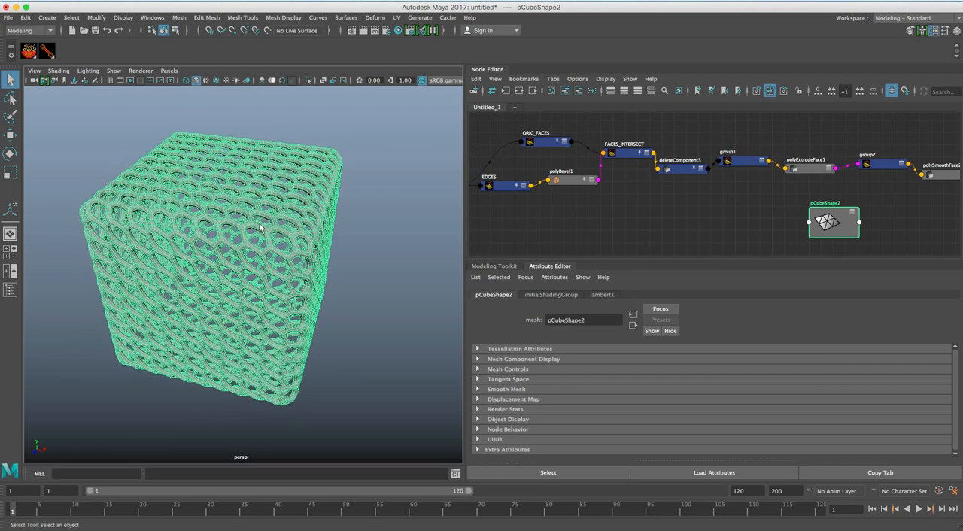
{"action": "left_click_drag", "start_coordinate": [323, 232], "coordinate": [480, 243], "text": "alt"}
{"action": "left_click", "coordinate": [590, 224]}
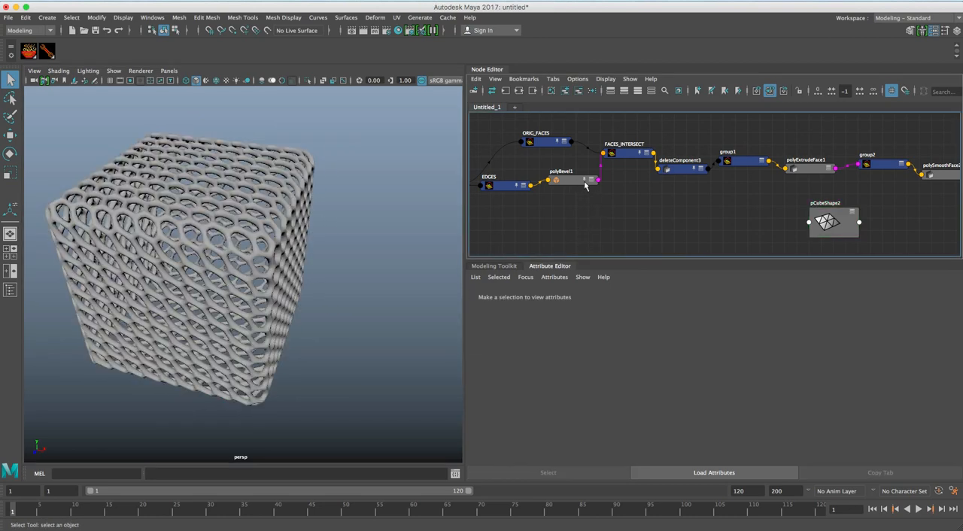
{"action": "left_click_drag", "start_coordinate": [623, 157], "coordinate": [621, 154]}
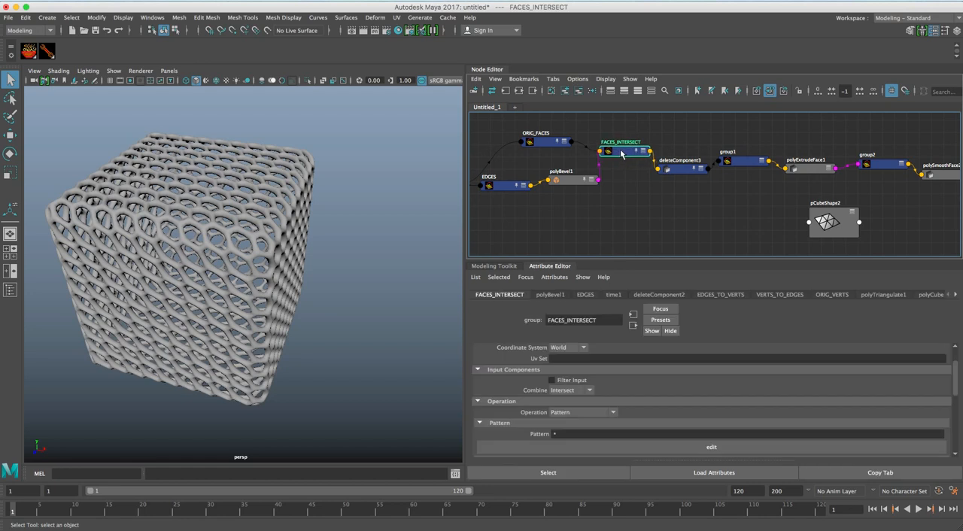
{"action": "left_click_drag", "start_coordinate": [578, 181], "coordinate": [572, 177]}
{"action": "left_click_drag", "start_coordinate": [621, 153], "coordinate": [622, 158]}
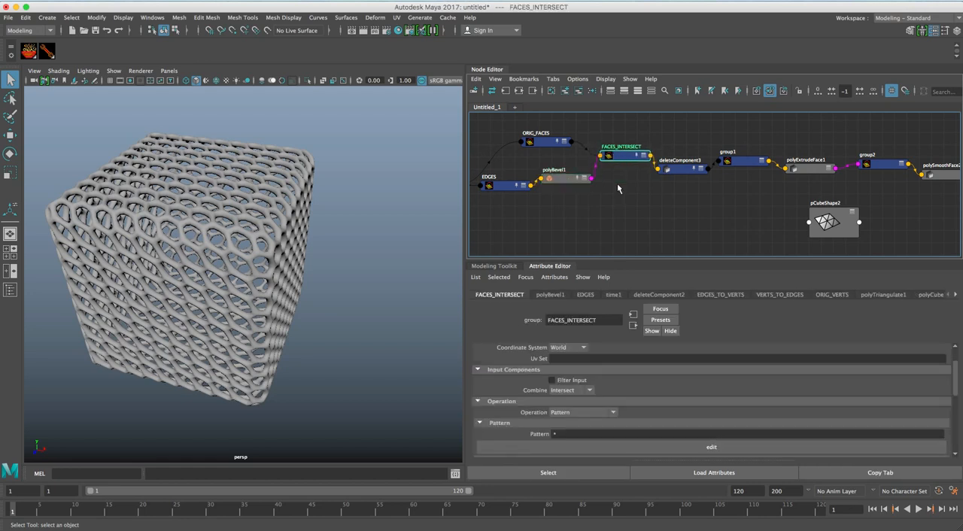
{"action": "left_click", "coordinate": [578, 202]}
Create a SOuP group node without its time conversion node in the graph and place it below FACES_INTERSECT.
{"action": "left_click", "coordinate": [46, 51]}
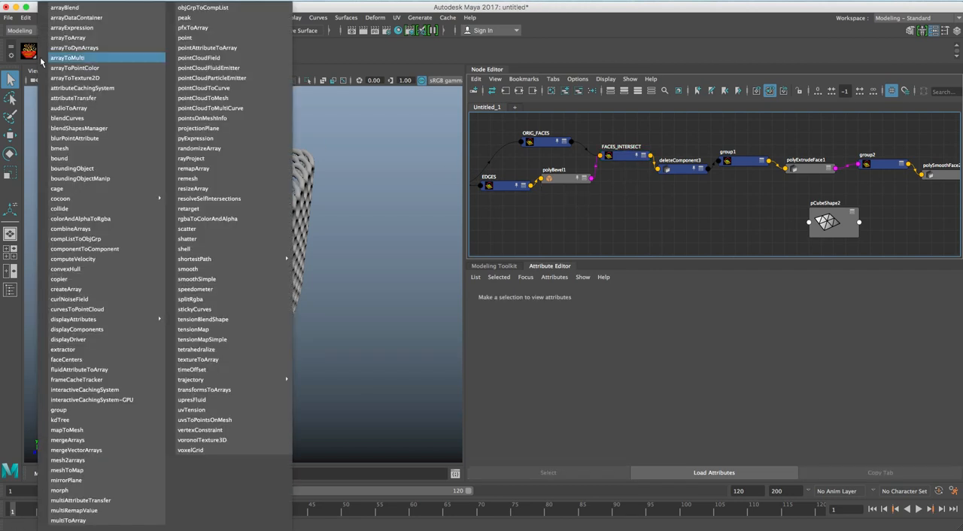
{"action": "left_click", "coordinate": [90, 409]}
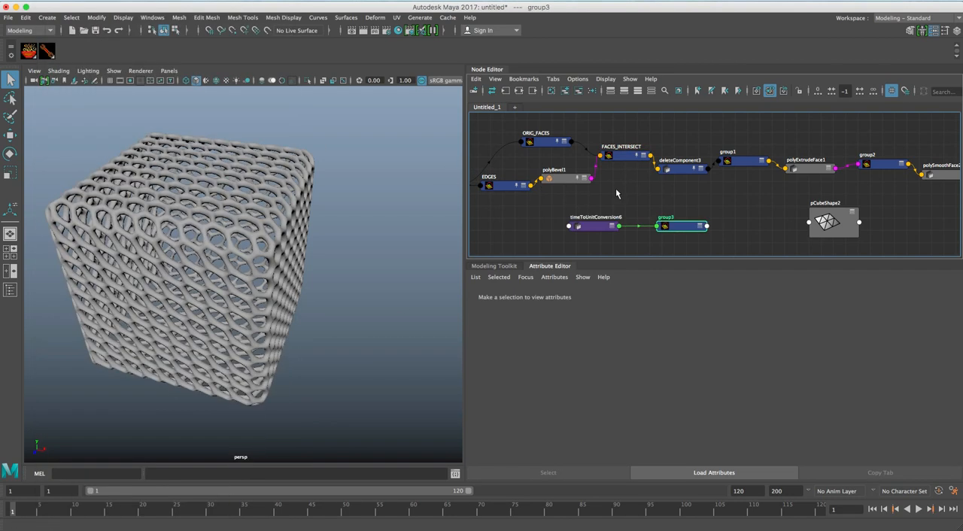
{"action": "left_click", "coordinate": [576, 91]}
{"action": "left_click_drag", "start_coordinate": [681, 225], "coordinate": [621, 207]}
Rename the new group node as FACES_INVERTED.
{"action": "double_click", "coordinate": [580, 320]}
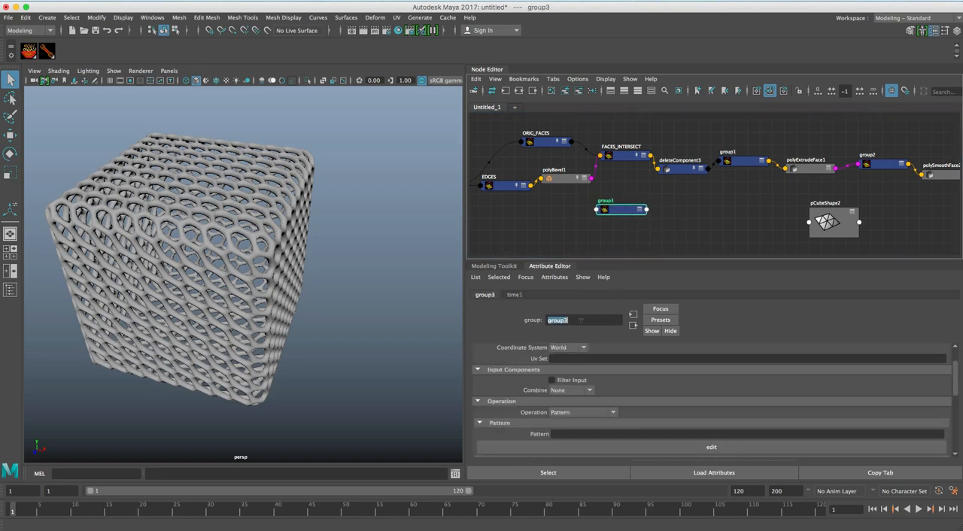
{"action": "type", "text": "Faces INVERTED"}
{"action": "left_click_drag", "start_coordinate": [563, 321], "coordinate": [557, 320]}
{"action": "type", "text": "FACES"}
Set FACES_INVERTED's component type to mesh face and its pattern to *.
{"action": "scroll", "coordinate": [598, 372], "scroll_direction": "up", "scroll_amount": 3}
{"action": "left_click", "coordinate": [590, 372]}
{"action": "left_click", "coordinate": [588, 401]}
{"action": "scroll", "coordinate": [654, 392], "scroll_direction": "down", "scroll_amount": 3}
{"action": "left_click", "coordinate": [587, 404]}
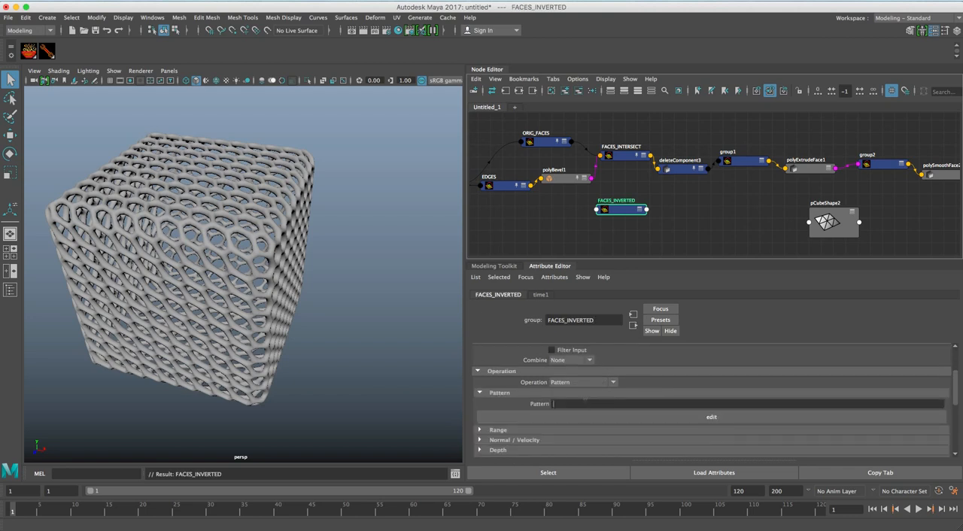
Set how FACES_INVERTED combines its input components to Intersect.
{"action": "scroll", "coordinate": [596, 396], "scroll_direction": "up", "scroll_amount": 1}
{"action": "left_click", "coordinate": [589, 395]}
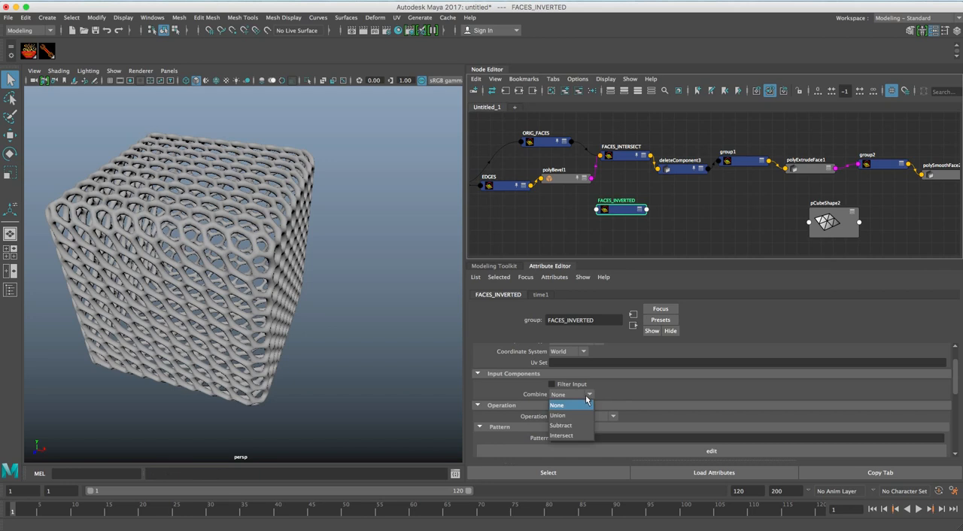
{"action": "left_click", "coordinate": [582, 434]}
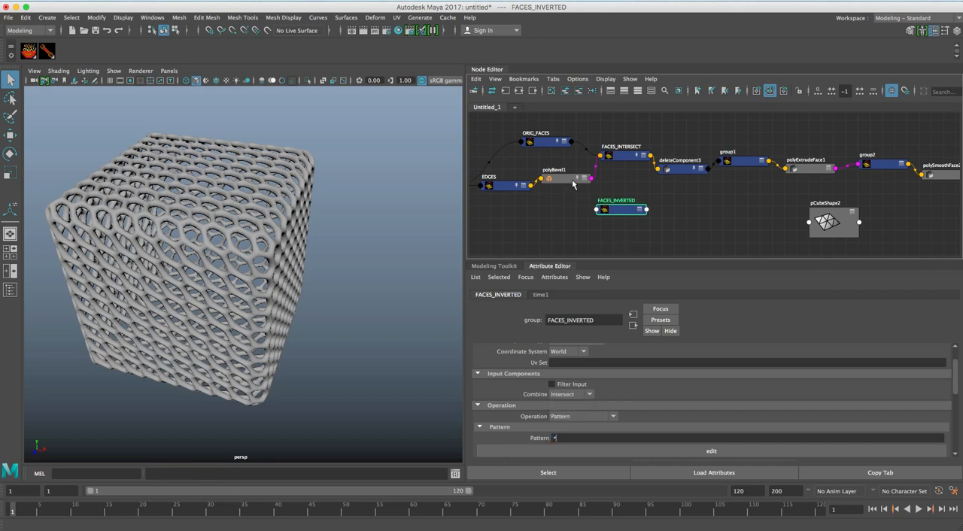
Make room around the EDGES and polyBevel1 nodes and connect ORIG_FACES' outComponents to FACES_INVERTED's inComponents.
{"action": "left_click_drag", "start_coordinate": [512, 189], "coordinate": [493, 189]}
{"action": "left_click_drag", "start_coordinate": [563, 183], "coordinate": [548, 189]}
{"action": "left_click", "coordinate": [552, 142]}
{"action": "left_click", "coordinate": [623, 211]}
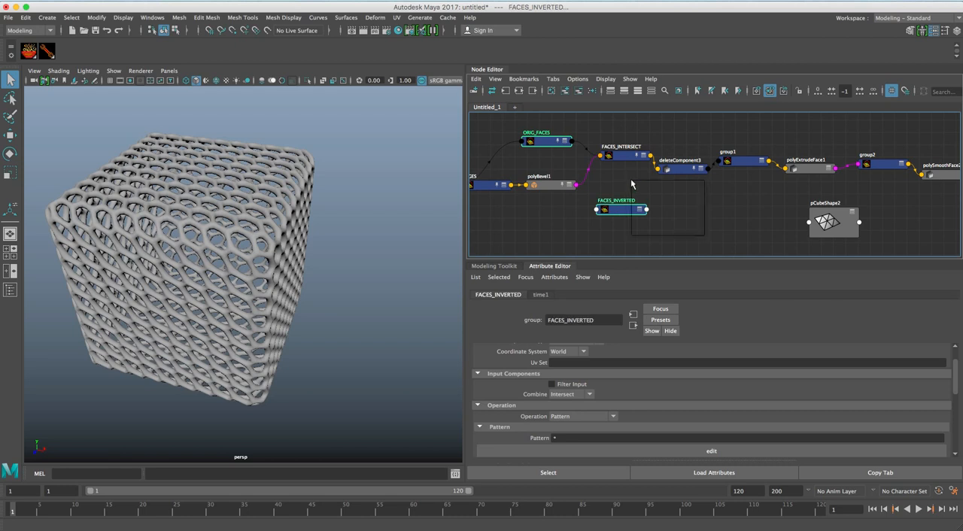
{"action": "right_click", "coordinate": [631, 180]}
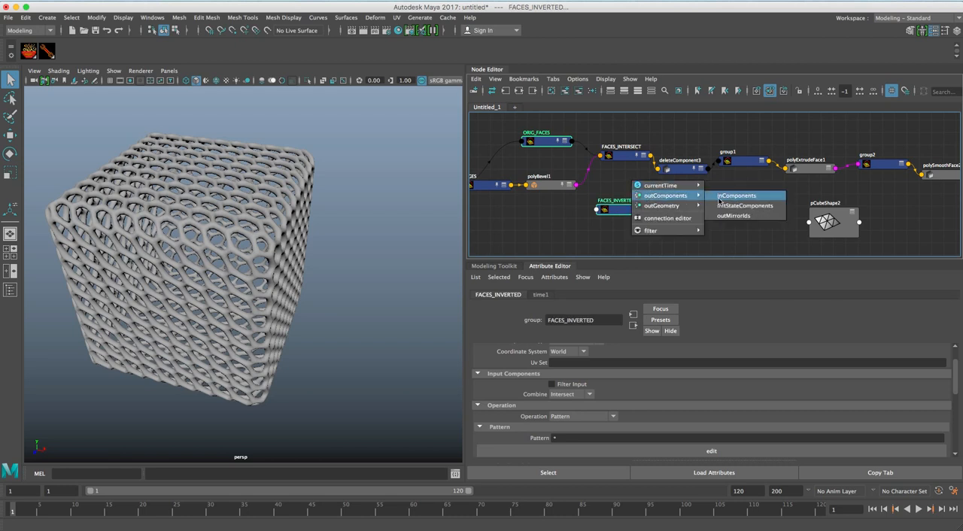
{"action": "left_click", "coordinate": [719, 197]}
Connect polyBevel1's output to FACES_INVERTED's geometry input and align FACES_INVERTED below FACES_INTERSECT.
{"action": "left_click", "coordinate": [555, 188]}
{"action": "left_click", "coordinate": [629, 204], "text": "shift"}
{"action": "right_click", "coordinate": [626, 194]}
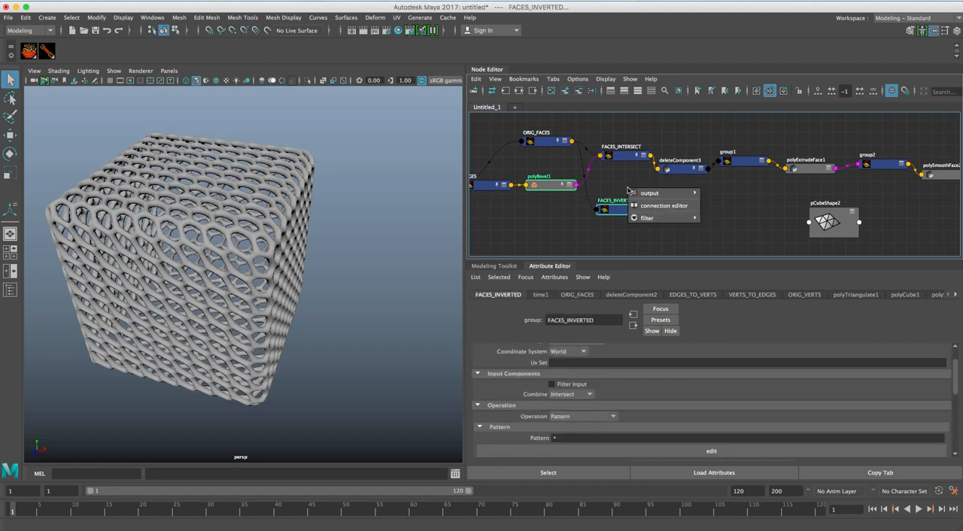
{"action": "mouse_move", "coordinate": [680, 194]}
{"action": "left_click", "coordinate": [721, 197]}
{"action": "left_click", "coordinate": [680, 224]}
{"action": "left_click_drag", "start_coordinate": [624, 206], "coordinate": [631, 193]}
{"action": "left_click_drag", "start_coordinate": [623, 159], "coordinate": [620, 165]}
{"action": "left_click_drag", "start_coordinate": [624, 197], "coordinate": [618, 198]}
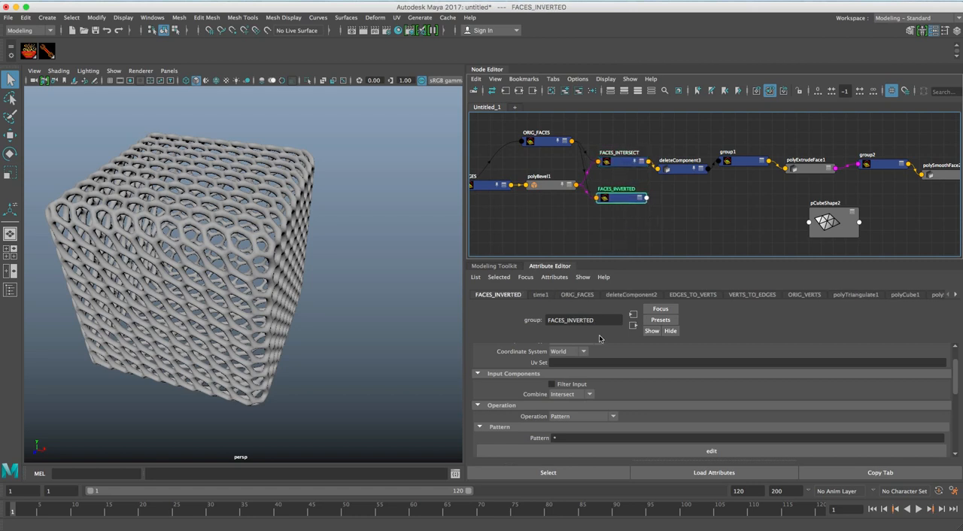
Turn on Invert for the FACES_INVERTED group node.
{"action": "scroll", "coordinate": [601, 376], "scroll_direction": "down", "scroll_amount": 5}
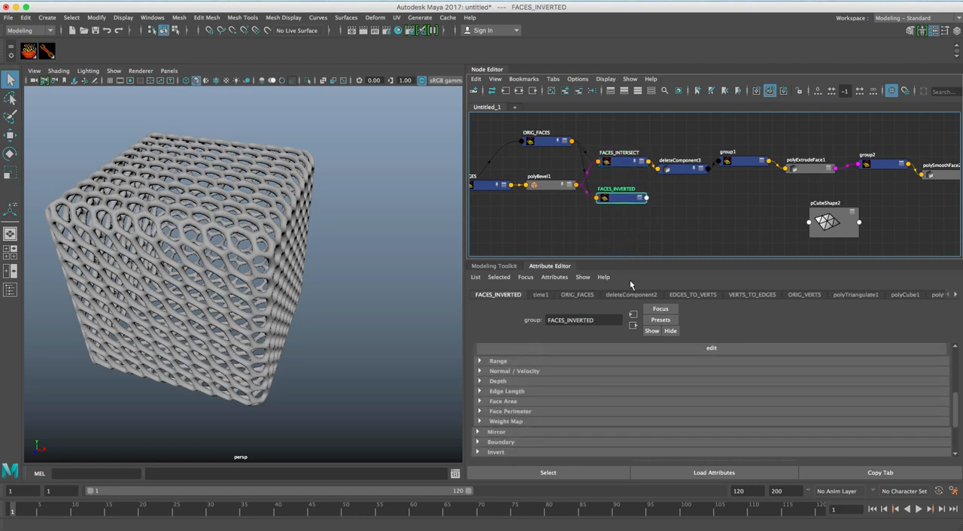
{"action": "scroll", "coordinate": [562, 413], "scroll_direction": "down", "scroll_amount": 3}
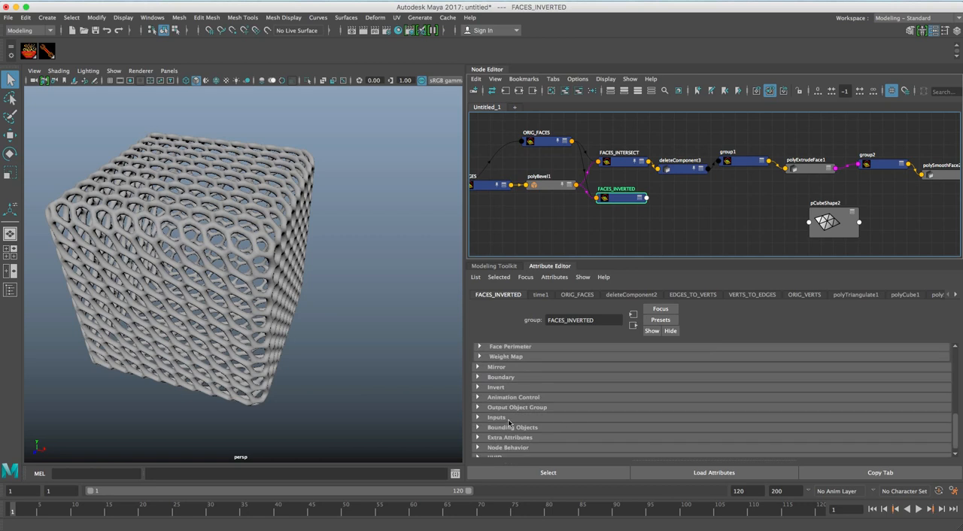
{"action": "left_click", "coordinate": [496, 387]}
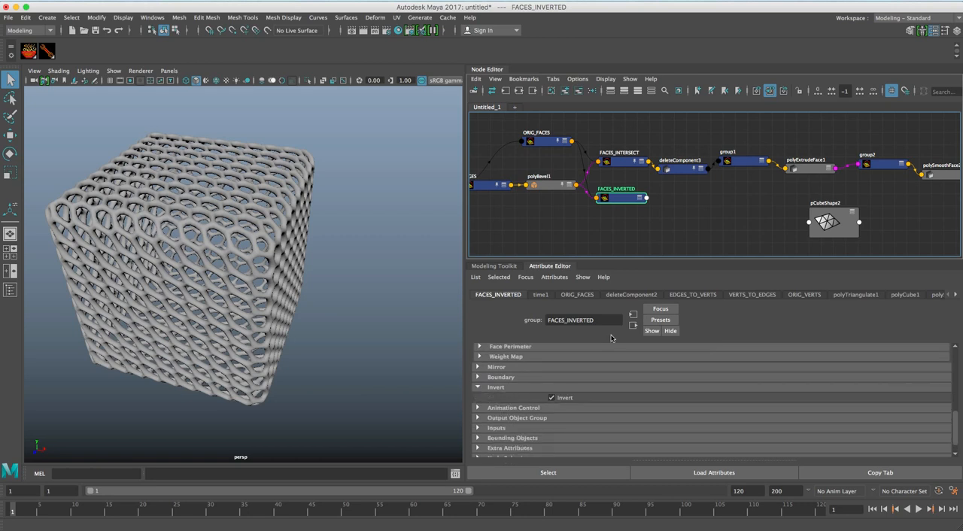
{"action": "left_click", "coordinate": [652, 237]}
{"action": "left_click_drag", "start_coordinate": [629, 201], "coordinate": [629, 210]}
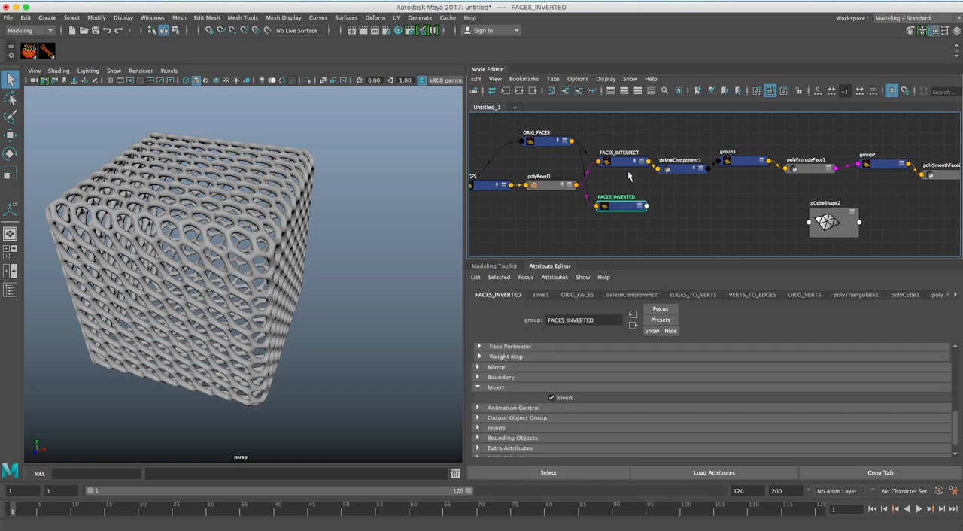
Move the pCubeShape2 mesh along its X axis so it stands beside the first lattice cube.
{"action": "left_click", "coordinate": [840, 226]}
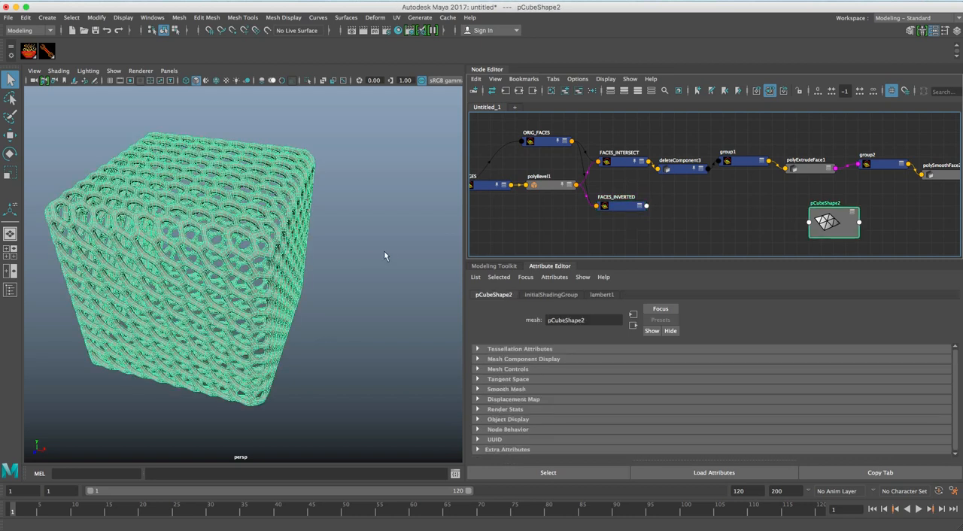
{"action": "key", "text": "w"}
{"action": "left_click_drag", "start_coordinate": [297, 277], "coordinate": [524, 306]}
{"action": "right_click_drag", "start_coordinate": [314, 303], "coordinate": [210, 286], "text": "alt"}
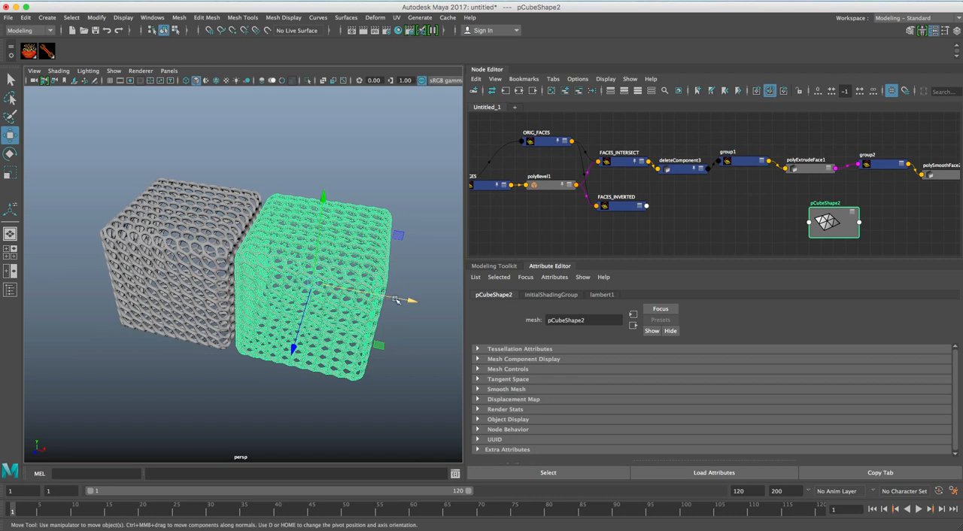
{"action": "left_click_drag", "start_coordinate": [398, 300], "coordinate": [418, 303]}
{"action": "right_click_drag", "start_coordinate": [282, 296], "coordinate": [333, 300], "text": "alt"}
{"action": "middle_click_drag", "start_coordinate": [333, 301], "coordinate": [292, 294], "text": "alt"}
Create a deleteComponent node and place it after FACES_INVERTED in the graph.
{"action": "left_click_drag", "start_coordinate": [629, 204], "coordinate": [620, 212]}
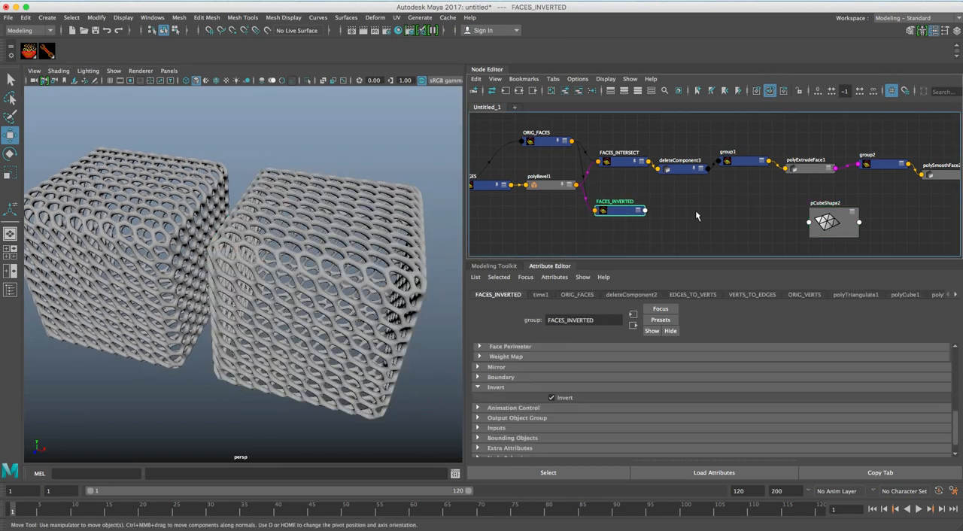
{"action": "left_click", "coordinate": [695, 218]}
{"action": "key", "text": "Tab"}
{"action": "type", "text": "delete"}
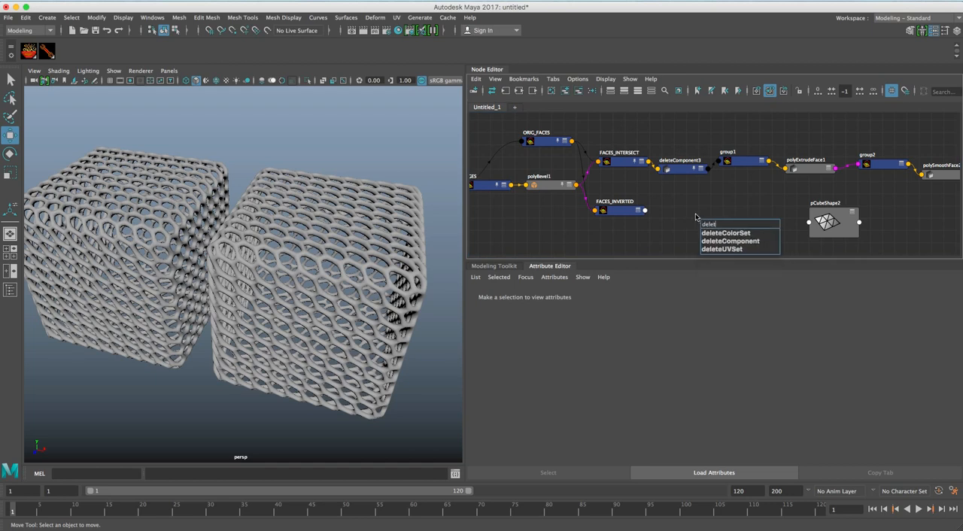
{"action": "left_click", "coordinate": [743, 240]}
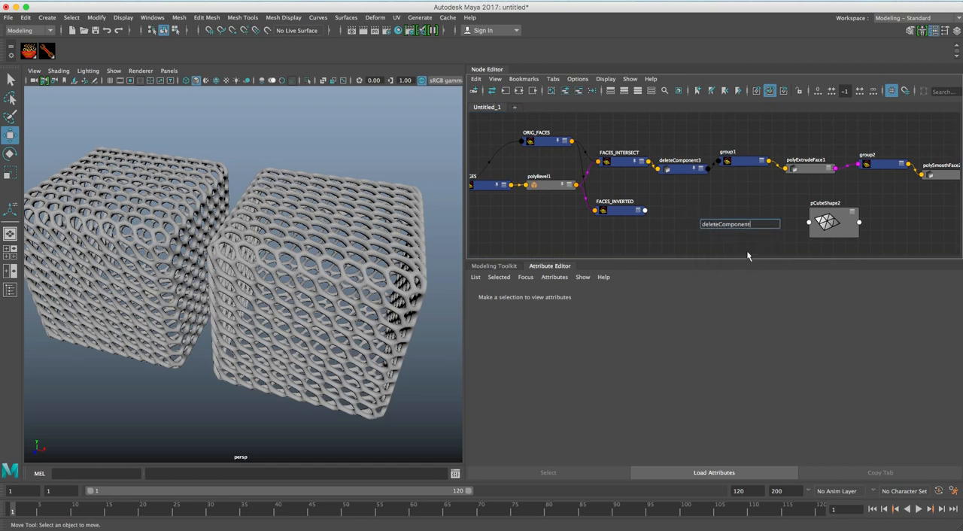
{"action": "key", "text": "Return"}
{"action": "left_click_drag", "start_coordinate": [734, 229], "coordinate": [698, 217]}
Connect FACES_INVERTED's outComponents to the new delete node's deleteComponents, and its outGeometry to the delete node's geometry input.
{"action": "left_click_drag", "start_coordinate": [622, 211], "coordinate": [622, 215]}
{"action": "left_click", "coordinate": [680, 216], "text": "shift"}
{"action": "right_click", "coordinate": [653, 193]}
{"action": "mouse_move", "coordinate": [699, 197]}
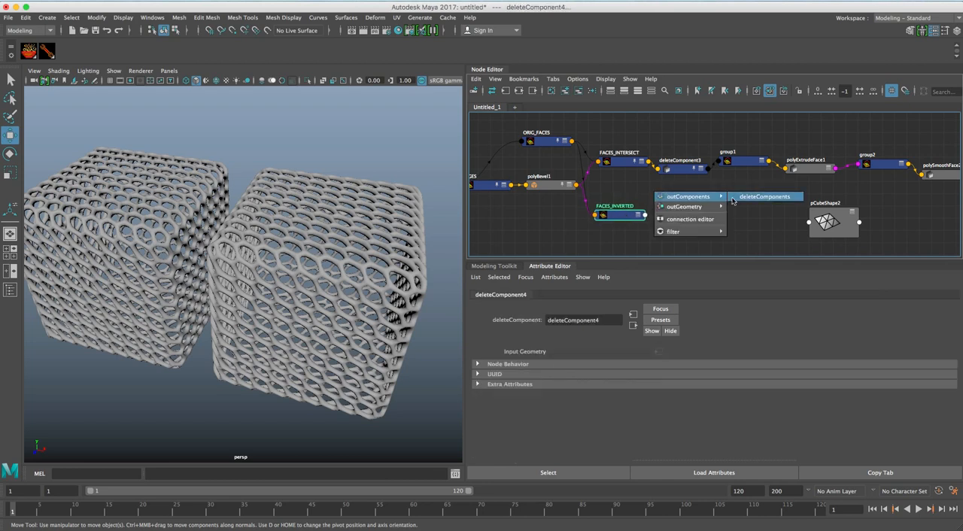
{"action": "left_click", "coordinate": [747, 198]}
{"action": "right_click", "coordinate": [654, 189]}
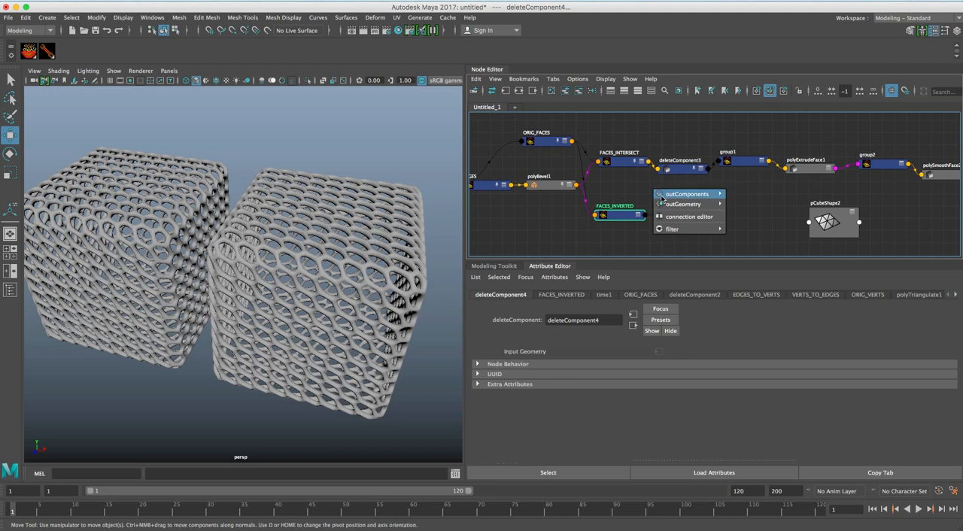
{"action": "mouse_move", "coordinate": [700, 205]}
{"action": "left_click", "coordinate": [758, 204]}
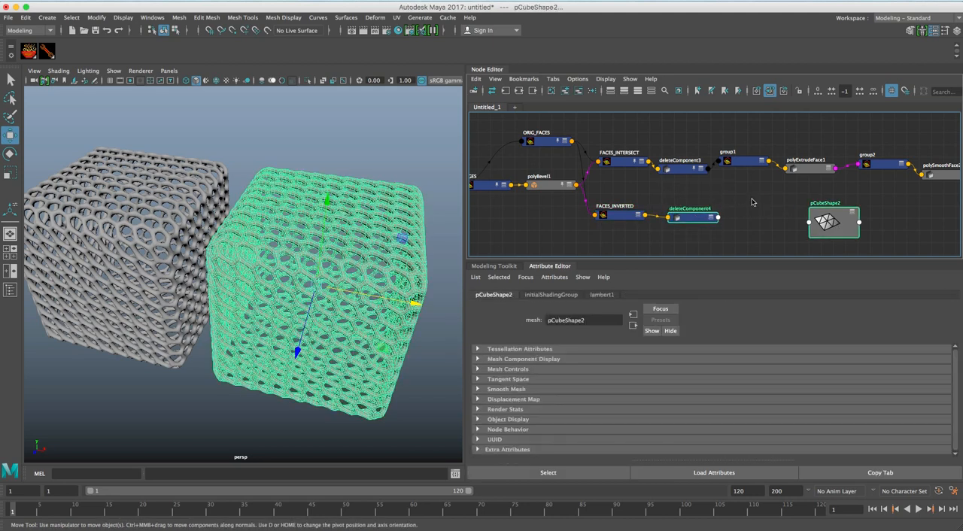
Connect deleteComponent4's output geometry to pCubeShape2 and inspect the separate face tiles on the second cube.
{"action": "right_click", "coordinate": [753, 202]}
{"action": "left_click", "coordinate": [839, 205]}
{"action": "left_click", "coordinate": [412, 163]}
{"action": "left_click_drag", "start_coordinate": [227, 252], "coordinate": [231, 231], "text": "alt"}
{"action": "right_click_drag", "start_coordinate": [231, 231], "coordinate": [259, 229], "text": "alt"}
{"action": "mouse_move", "coordinate": [260, 229]}
{"action": "left_mouse_down", "text": "alt"}
{"action": "mouse_move", "coordinate": [235, 227]}
{"action": "mouse_move", "coordinate": [244, 233]}
{"action": "left_mouse_up", "text": "alt"}
{"action": "right_click_drag", "start_coordinate": [245, 233], "coordinate": [287, 225], "text": "alt"}
{"action": "left_click_drag", "start_coordinate": [288, 224], "coordinate": [295, 245], "text": "alt"}
{"action": "right_click_drag", "start_coordinate": [295, 245], "coordinate": [271, 232], "text": "alt"}
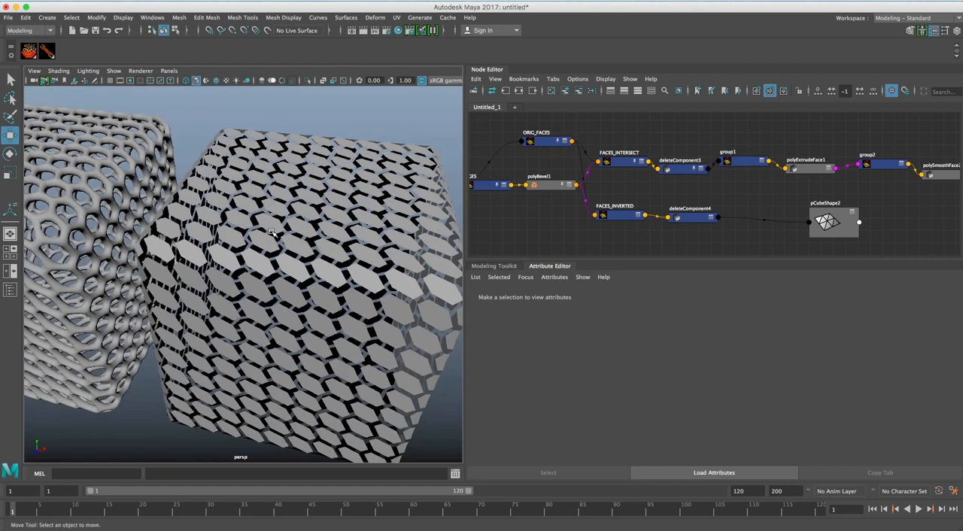
{"action": "left_click", "coordinate": [268, 238]}
{"action": "mouse_move", "coordinate": [268, 238]}
{"action": "left_mouse_down", "text": "alt"}
{"action": "mouse_move", "coordinate": [256, 248]}
{"action": "mouse_move", "coordinate": [263, 243]}
{"action": "left_mouse_up", "text": "alt"}
{"action": "key", "text": "q"}
Create a group node and place it between deleteComponent4 and pCubeShape2, shifting those two nodes apart.
{"action": "left_click", "coordinate": [836, 224]}
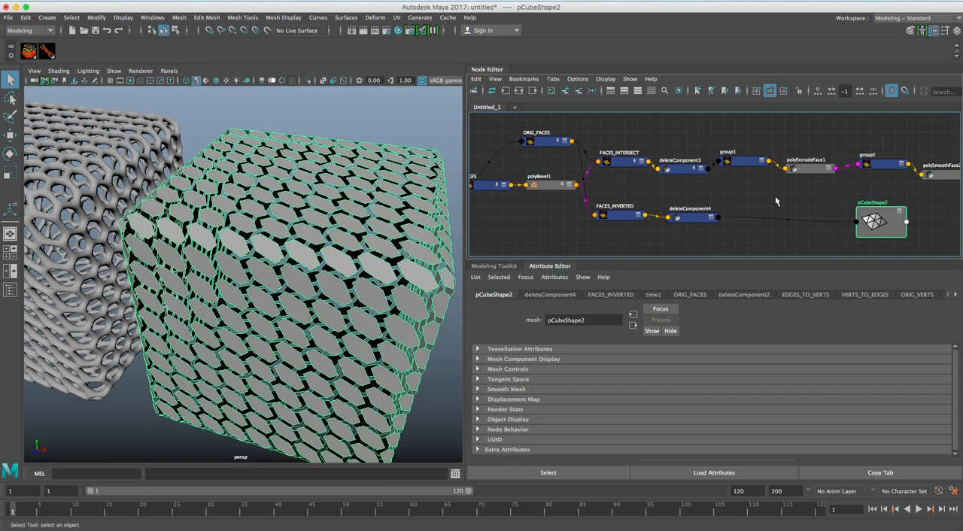
{"action": "left_click_drag", "start_coordinate": [685, 215], "coordinate": [677, 215]}
{"action": "left_click", "coordinate": [738, 199]}
{"action": "key", "text": "Tab"}
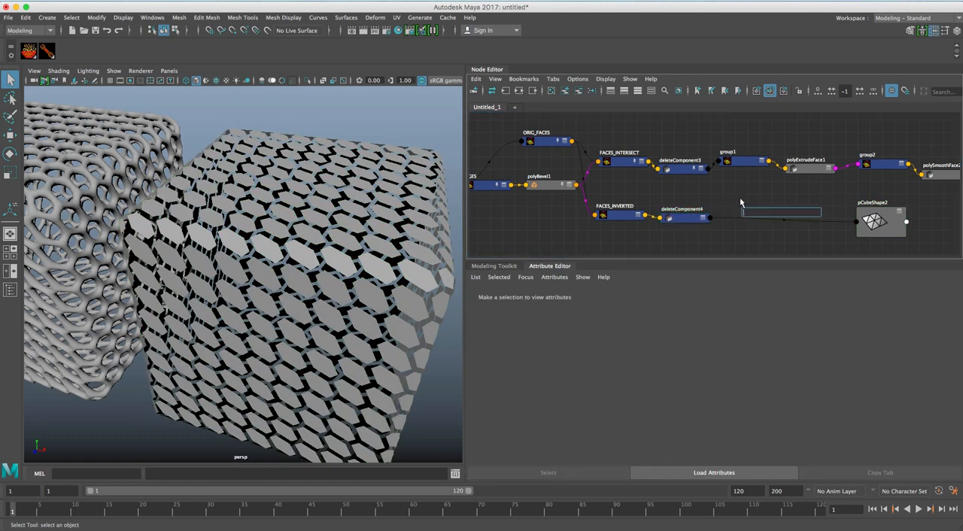
{"action": "type", "text": "group"}
{"action": "key", "text": "Return"}
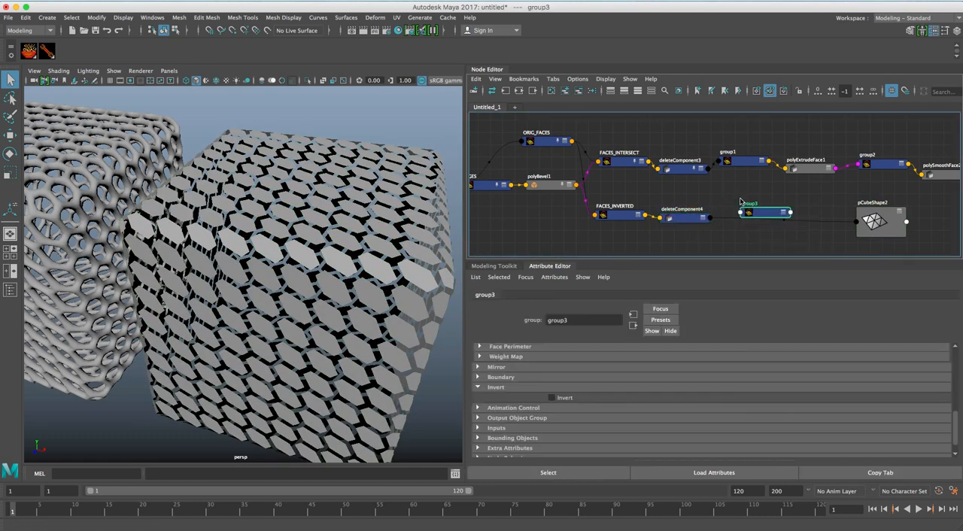
{"action": "left_click_drag", "start_coordinate": [762, 209], "coordinate": [746, 213]}
Set group3's component type to mesh face and its pattern to *.
{"action": "scroll", "coordinate": [605, 367], "scroll_direction": "up", "scroll_amount": 10}
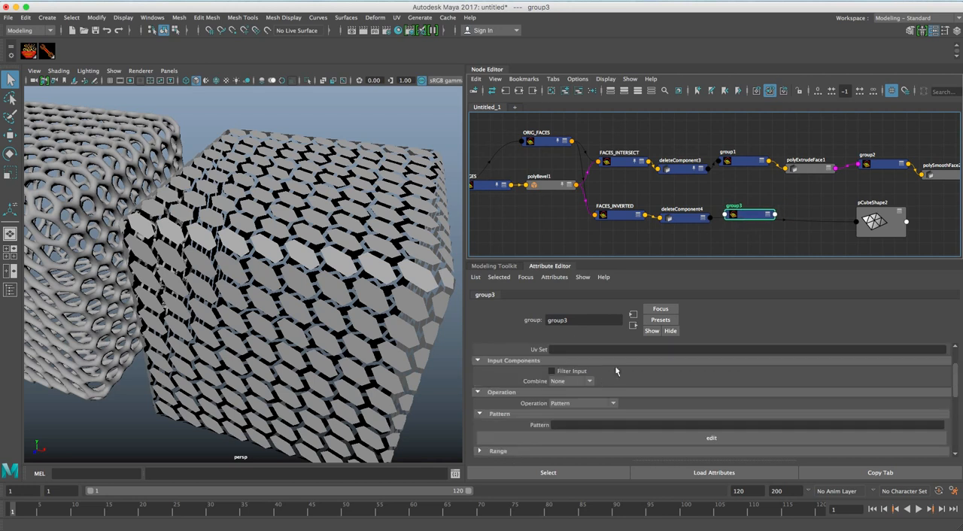
{"action": "left_click", "coordinate": [594, 372]}
{"action": "left_click", "coordinate": [602, 404]}
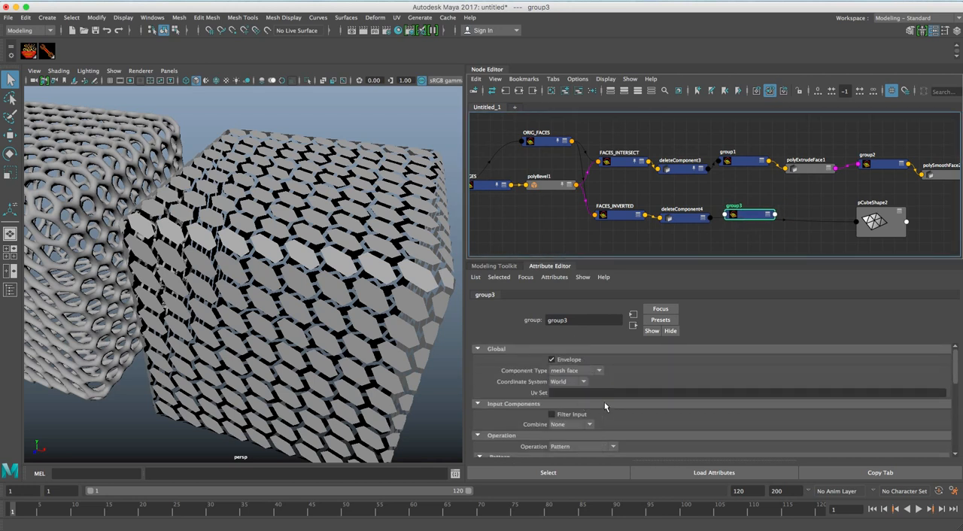
{"action": "scroll", "coordinate": [604, 403], "scroll_direction": "down", "scroll_amount": 5}
{"action": "scroll", "coordinate": [577, 390], "scroll_direction": "up", "scroll_amount": 2}
{"action": "left_click", "coordinate": [571, 377]}
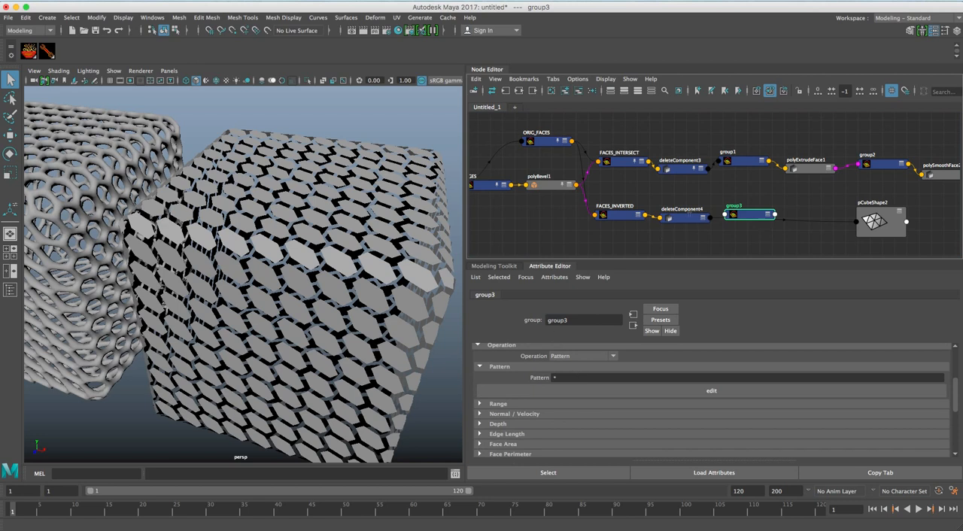
Connect deleteComponent4's outputGeometry to group3's geometry input and align group3 in the row.
{"action": "left_click", "coordinate": [688, 218]}
{"action": "left_click", "coordinate": [747, 216], "text": "shift"}
{"action": "right_click", "coordinate": [743, 188]}
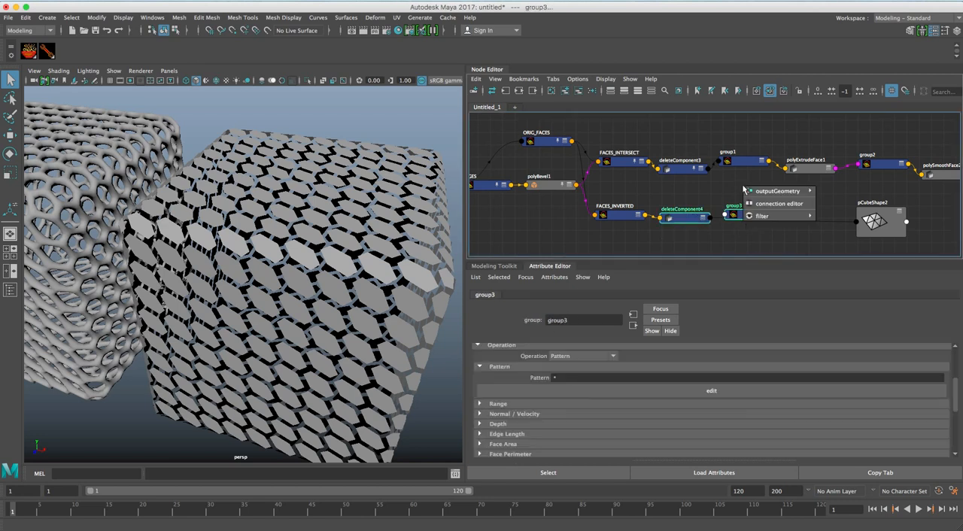
{"action": "left_click", "coordinate": [840, 194]}
{"action": "left_click", "coordinate": [781, 199]}
{"action": "left_click", "coordinate": [754, 217]}
{"action": "left_click_drag", "start_coordinate": [754, 221], "coordinate": [754, 225]}
Create a polyExtrudeFace node after group3 and place pCubeShape2 at the end of the row, below pCubeShape1.
{"action": "left_click", "coordinate": [809, 199]}
{"action": "key", "text": "Tab"}
{"action": "type", "text": "poly"}
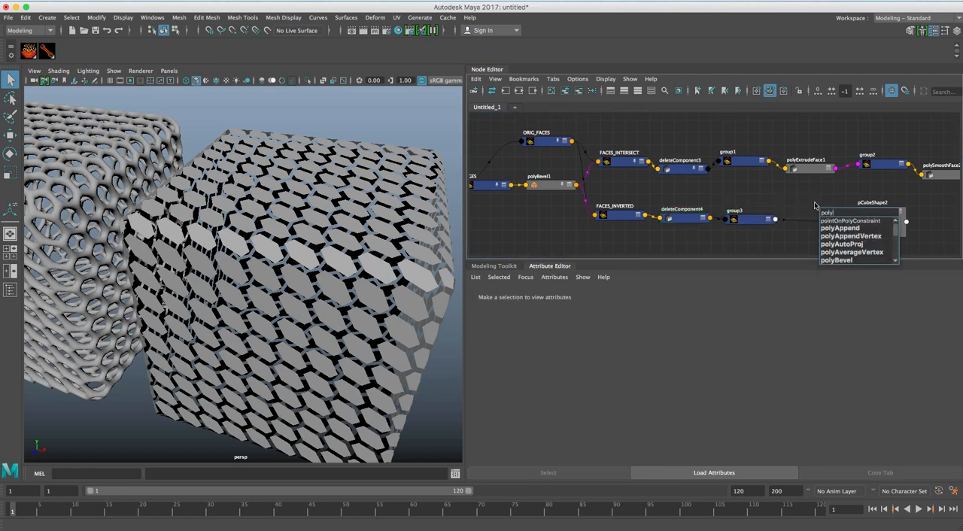
{"action": "type", "text": "E"}
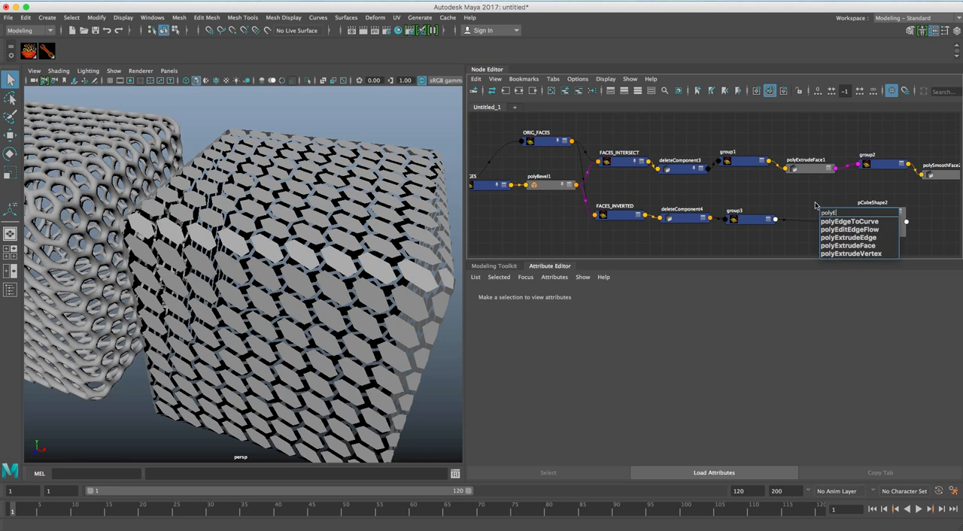
{"action": "left_click", "coordinate": [848, 245]}
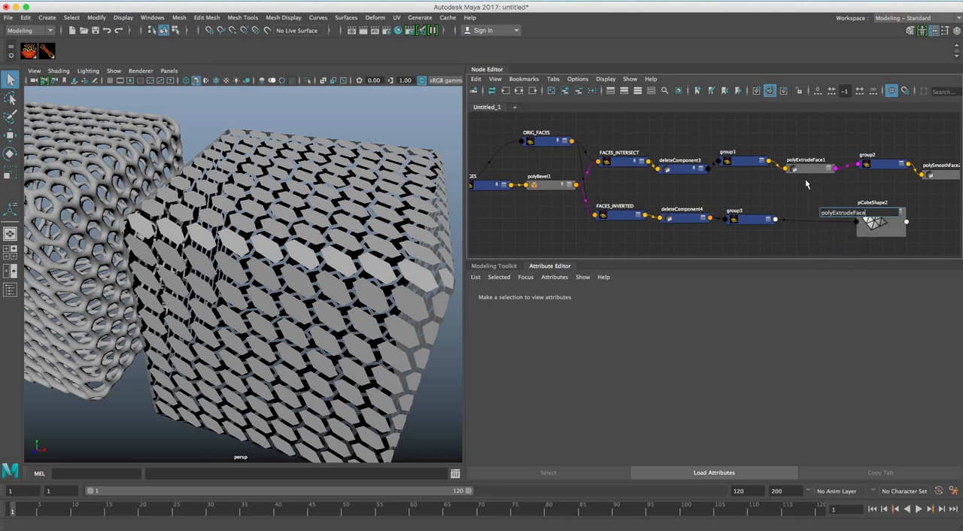
{"action": "key", "text": "Return"}
{"action": "left_click_drag", "start_coordinate": [841, 215], "coordinate": [805, 218]}
{"action": "left_click_drag", "start_coordinate": [875, 218], "coordinate": [933, 221]}
{"action": "middle_click_drag", "start_coordinate": [886, 200], "coordinate": [775, 199], "text": "alt"}
{"action": "left_click_drag", "start_coordinate": [849, 232], "coordinate": [922, 226]}
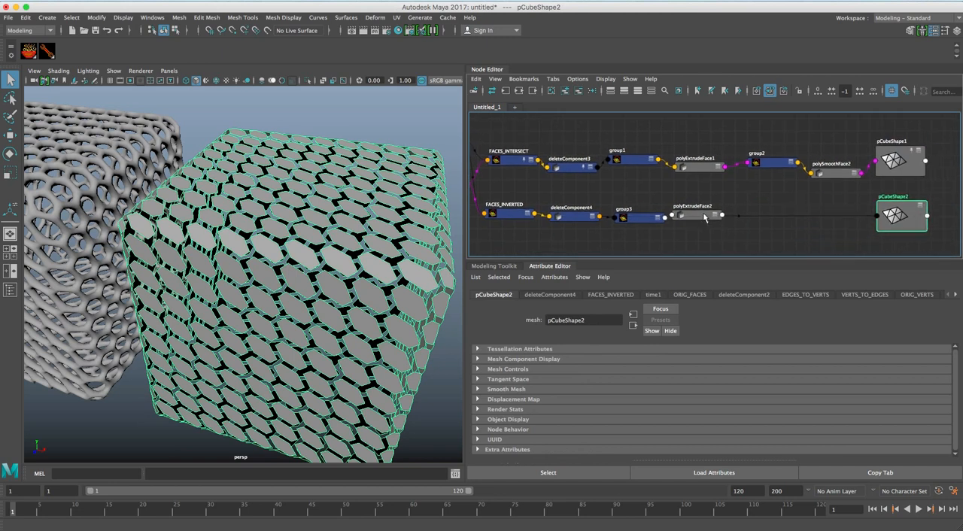
Connect group3's component and geometry outputs to polyExtrudeFace2 and align the extrude node in the row.
{"action": "left_click_drag", "start_coordinate": [696, 216], "coordinate": [712, 224]}
{"action": "left_click", "coordinate": [653, 219]}
{"action": "left_click", "coordinate": [700, 216], "text": "shift"}
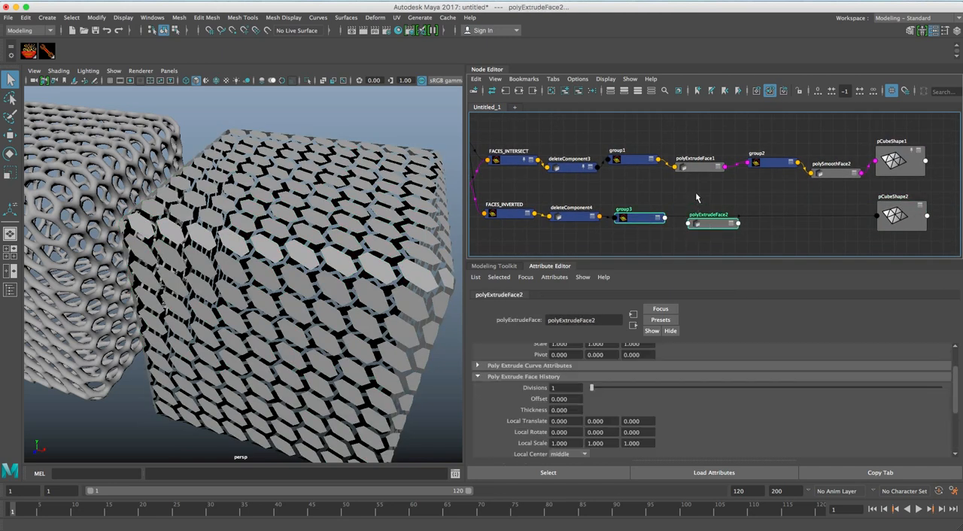
{"action": "right_click", "coordinate": [696, 198]}
{"action": "mouse_move", "coordinate": [722, 208]}
{"action": "left_click", "coordinate": [780, 210]}
{"action": "right_click", "coordinate": [688, 195]}
{"action": "left_click", "coordinate": [773, 219]}
{"action": "left_click", "coordinate": [722, 202]}
{"action": "left_click_drag", "start_coordinate": [718, 224], "coordinate": [720, 216]}
Connect polyExtrudeFace2's output to the pCubeShape2 mesh in place of deleteComponent4's geometry.
{"action": "left_click", "coordinate": [883, 219], "text": "shift"}
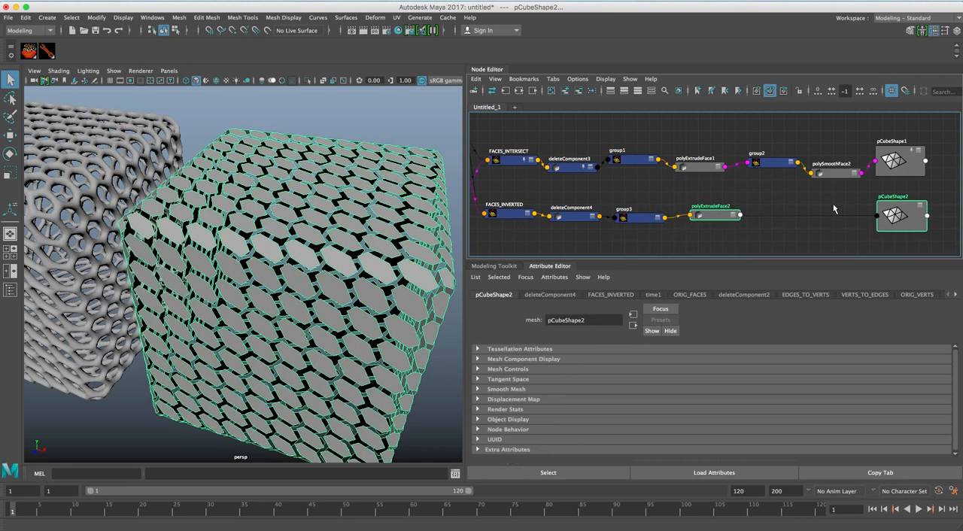
{"action": "right_click", "coordinate": [780, 189]}
{"action": "mouse_move", "coordinate": [788, 194]}
{"action": "left_click", "coordinate": [864, 196]}
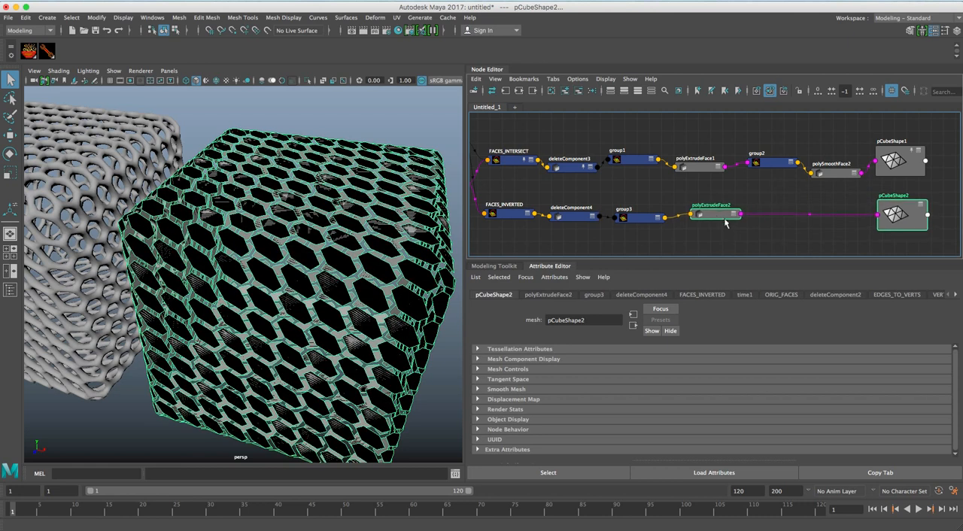
Set polyExtrudeFace2's Local Translate Z to 0.05 and check the extruded tiles on the second cube.
{"action": "left_click", "coordinate": [720, 217]}
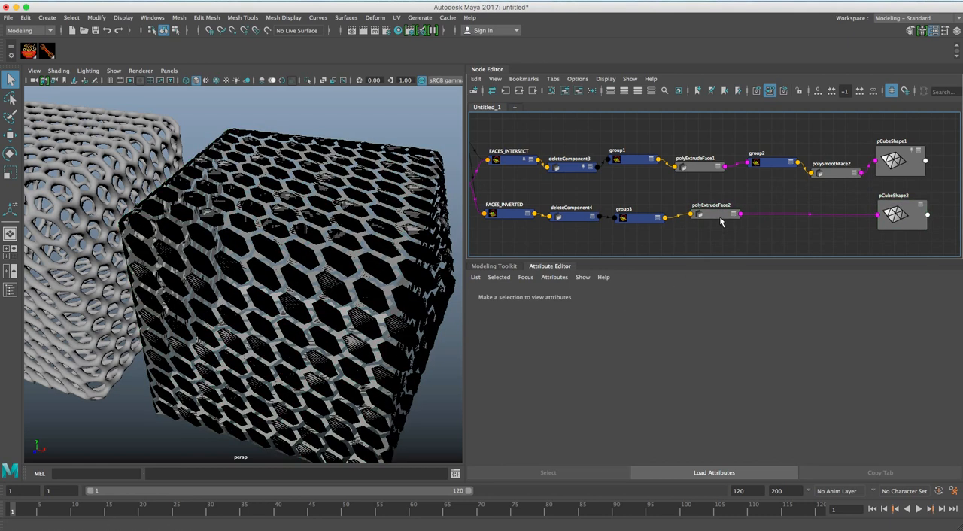
{"action": "double_click", "coordinate": [631, 421]}
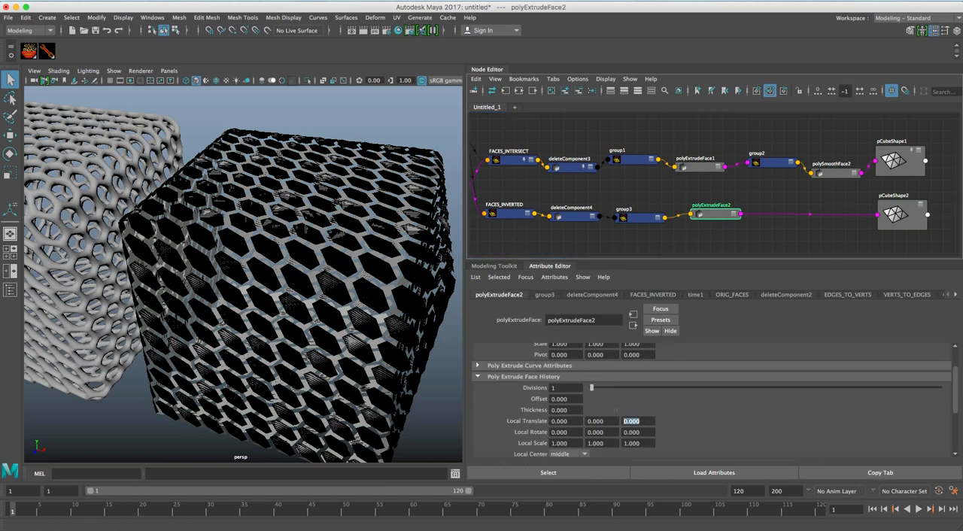
{"action": "type", "text": ".05"}
{"action": "key", "text": "Return"}
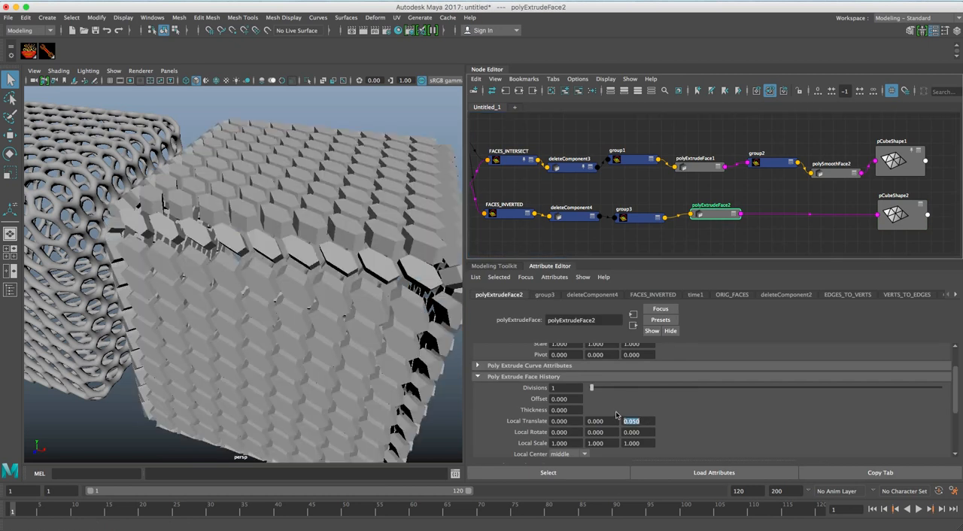
{"action": "mouse_move", "coordinate": [374, 324]}
{"action": "left_mouse_down", "text": "alt"}
{"action": "mouse_move", "coordinate": [323, 291]}
{"action": "mouse_move", "coordinate": [273, 316]}
{"action": "mouse_move", "coordinate": [379, 310]}
{"action": "left_mouse_up", "text": "alt"}
{"action": "right_click_drag", "start_coordinate": [340, 274], "coordinate": [362, 279], "text": "alt"}
{"action": "left_click_drag", "start_coordinate": [361, 279], "coordinate": [353, 281], "text": "alt"}
Create a SOuP group node between polyExtrudeFace2 and pCubeShape2 in the lower row.
{"action": "left_click", "coordinate": [729, 211]}
{"action": "left_click", "coordinate": [760, 206]}
{"action": "key", "text": "Tab"}
{"action": "type", "text": "group"}
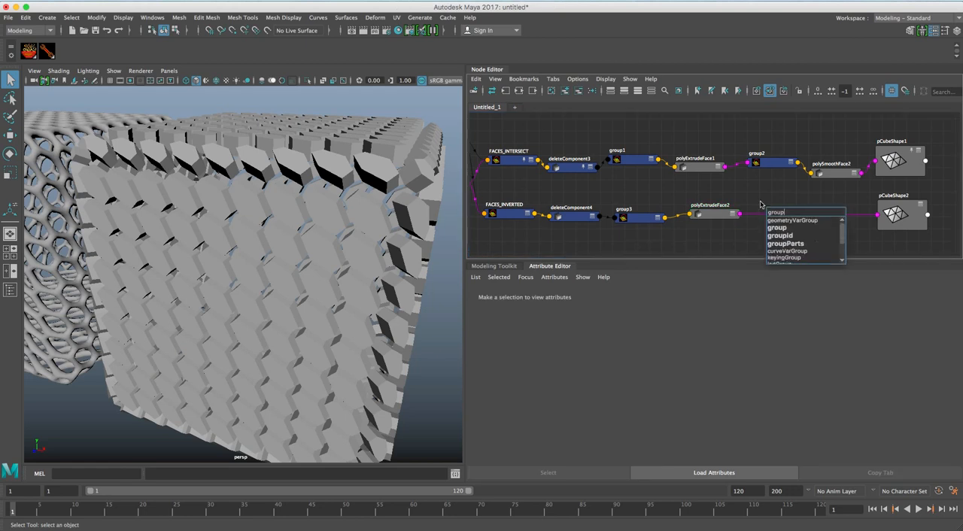
{"action": "key", "text": "Return"}
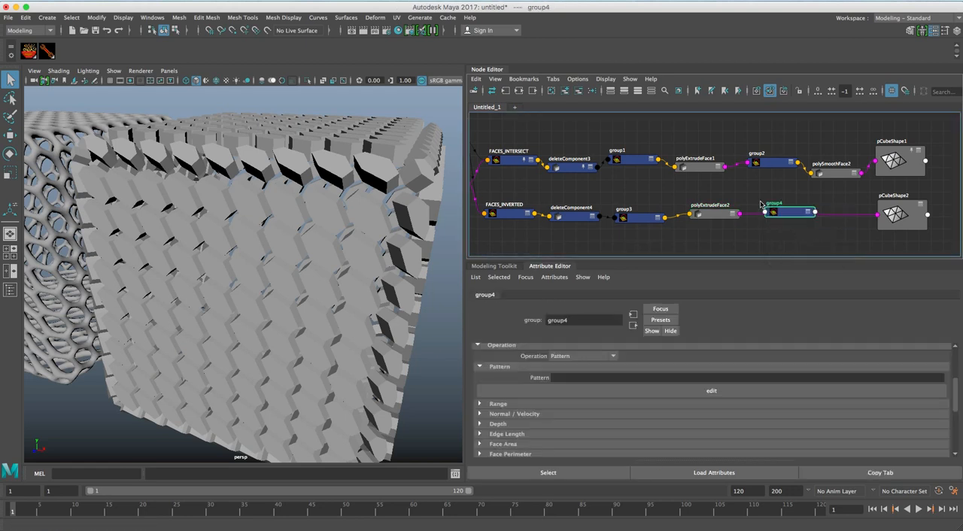
Connect polyExtrudeFace2's output geometry to group4 and move group4 closer to the extrude node in the row.
{"action": "left_click", "coordinate": [724, 214]}
{"action": "left_click", "coordinate": [786, 212], "text": "shift"}
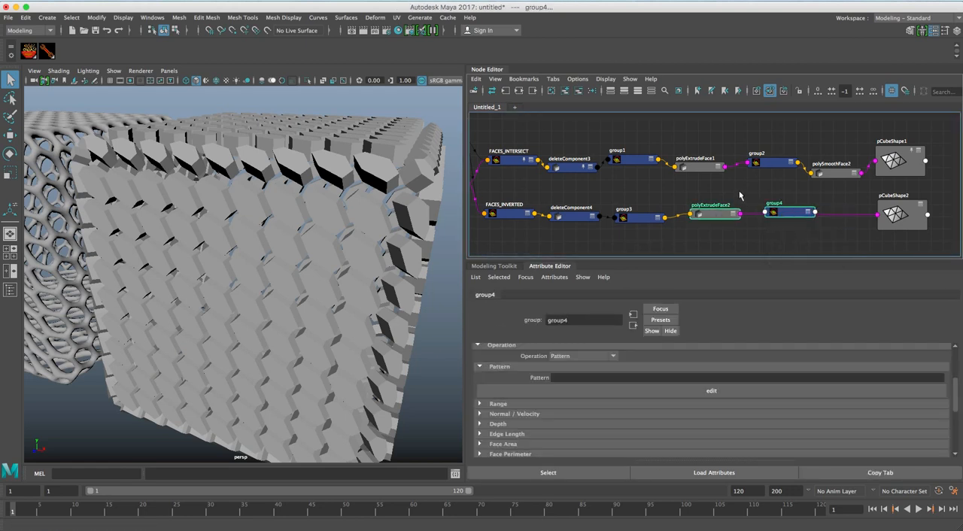
{"action": "right_click", "coordinate": [739, 189]}
{"action": "mouse_move", "coordinate": [751, 195]}
{"action": "left_click", "coordinate": [834, 196]}
{"action": "left_click", "coordinate": [807, 193]}
{"action": "left_click_drag", "start_coordinate": [793, 214], "coordinate": [782, 216]}
Create a polySmoothFace node between group4 and pCubeShape2.
{"action": "left_click", "coordinate": [799, 199]}
{"action": "key", "text": "Tab"}
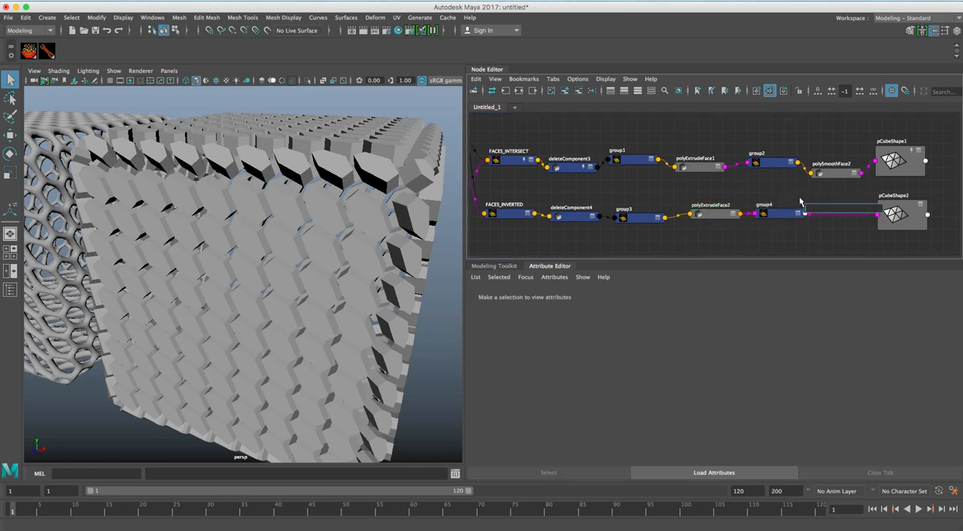
{"action": "key", "text": "BackSpace"}
{"action": "type", "text": "ok"}
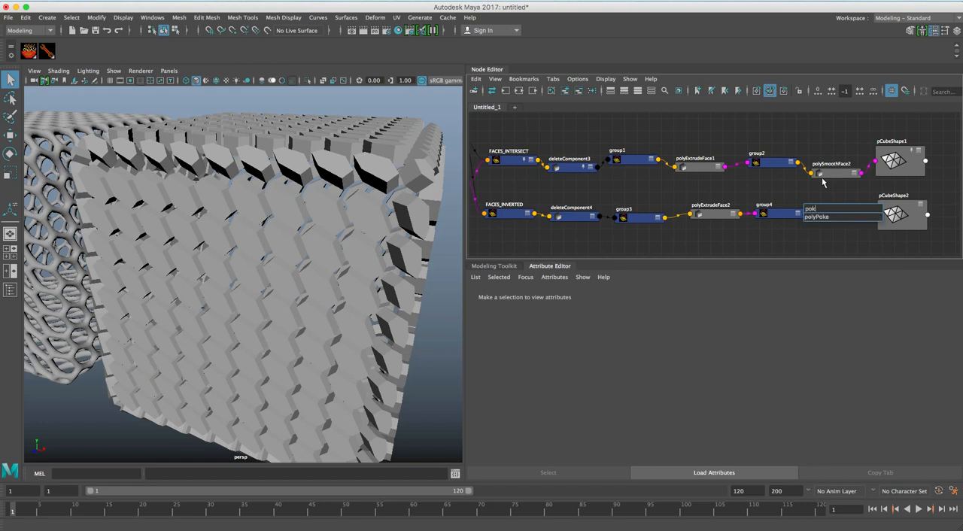
{"action": "key", "text": "BackSpace"}
{"action": "type", "text": "i"}
{"action": "key", "text": "BackSpace"}
{"action": "type", "text": "lySmoot"}
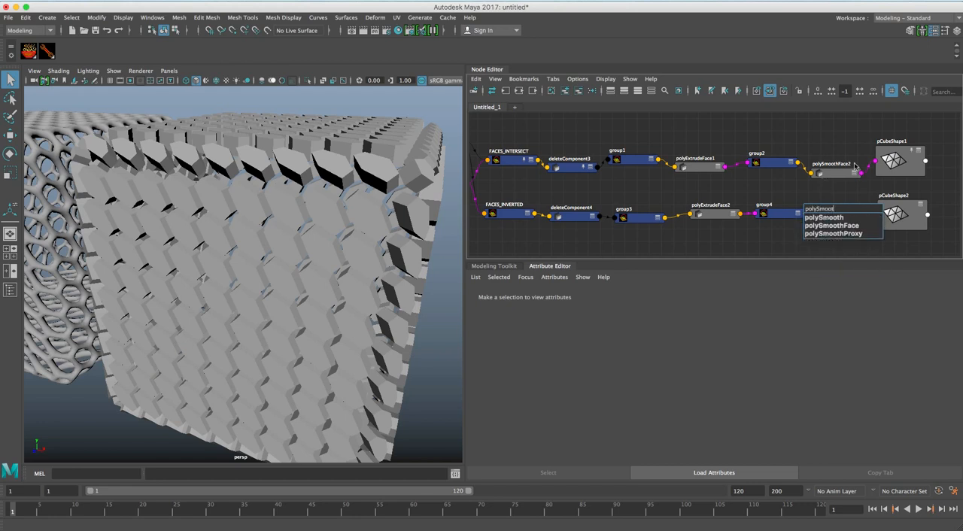
{"action": "left_click", "coordinate": [842, 225]}
{"action": "key", "text": "Return"}
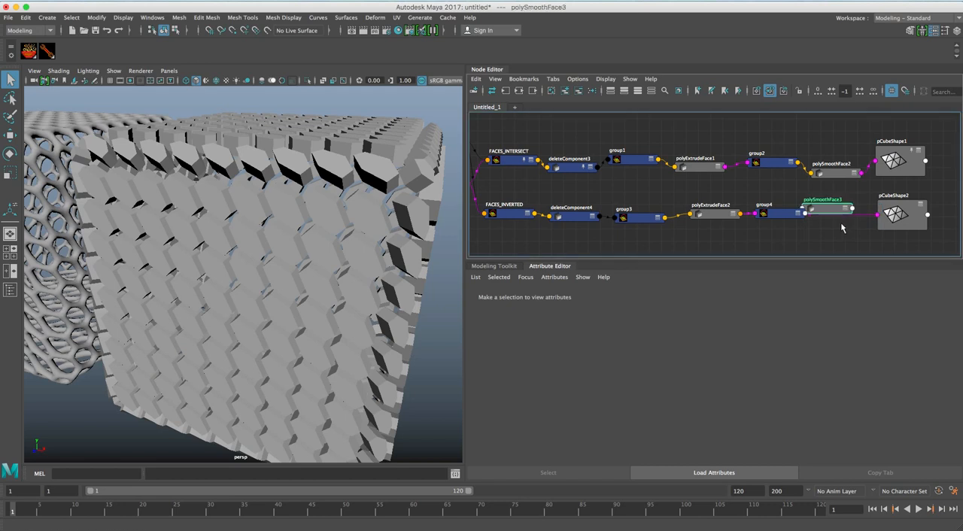
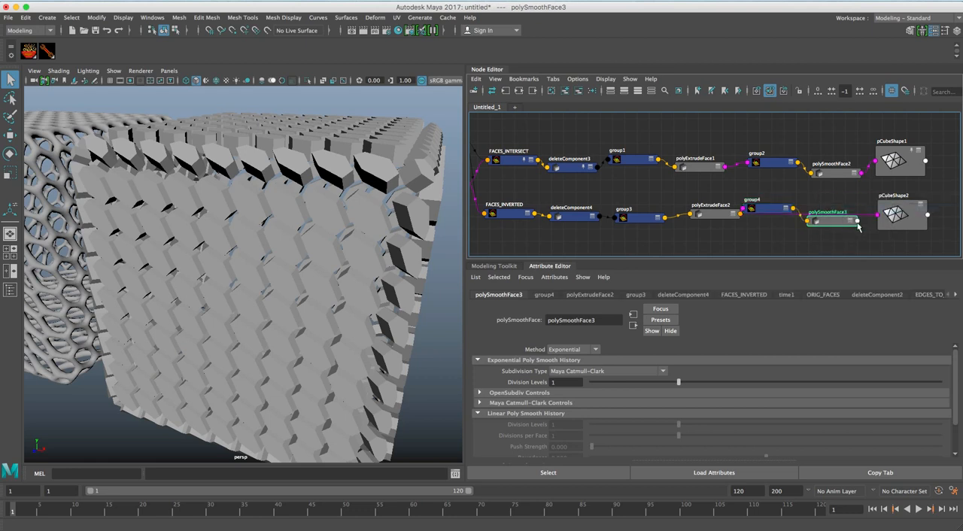
Connect polySmoothFace3's output to the pCubeShape2 mesh and select polySmoothFace3 to show its attributes.
{"action": "left_click", "coordinate": [905, 216], "text": "shift"}
{"action": "mouse_move", "coordinate": [887, 205]}
{"action": "left_click", "coordinate": [929, 205]}
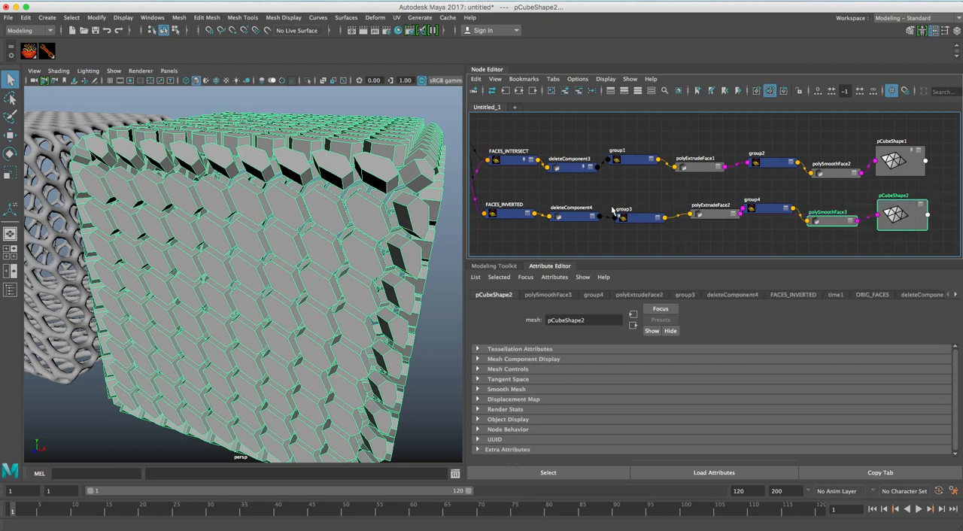
{"action": "left_click", "coordinate": [831, 222]}
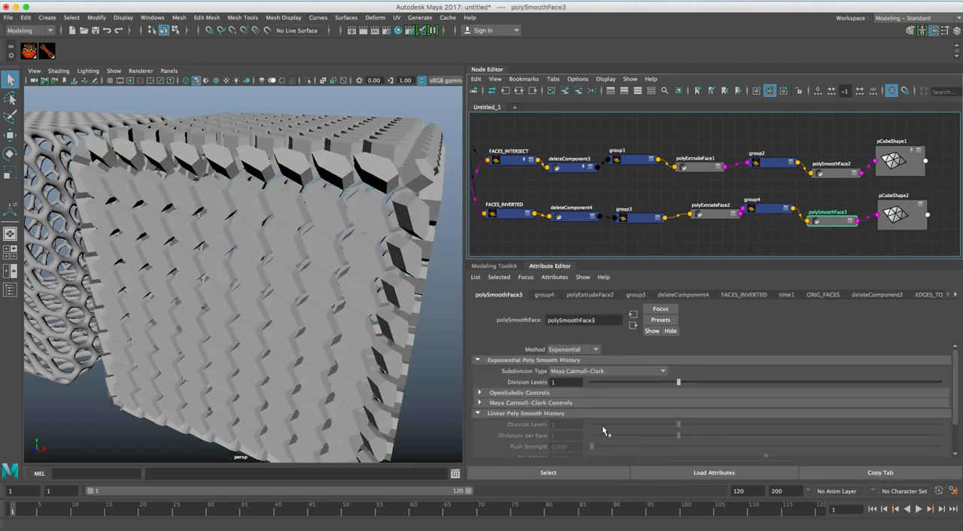
Space out group2, group4 and polyExtrudeFace2 so the two rows of nodes line up more evenly.
{"action": "left_click", "coordinate": [843, 174]}
{"action": "left_click", "coordinate": [768, 164]}
{"action": "left_click_drag", "start_coordinate": [769, 214], "coordinate": [773, 210]}
{"action": "left_click", "coordinate": [706, 213]}
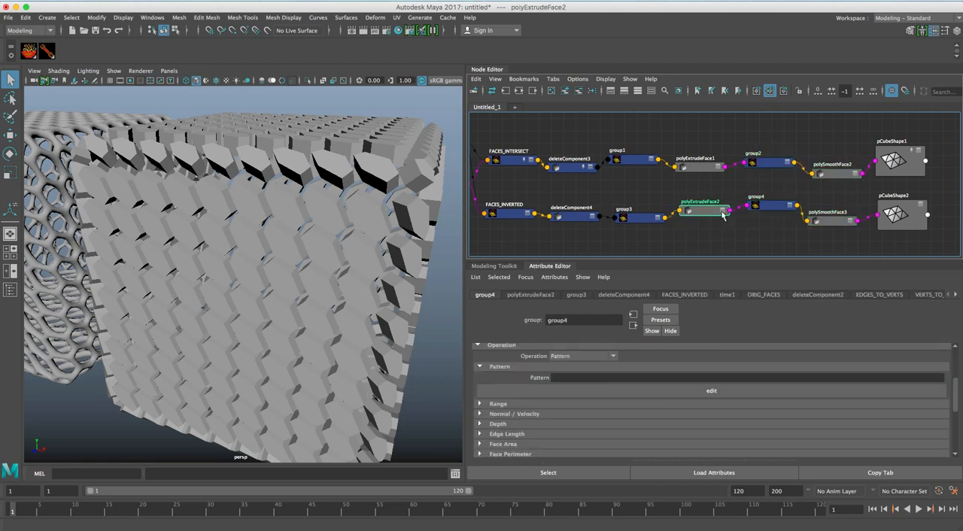
Try adjusting the Division Levels of polySmoothFace3.
{"action": "left_click", "coordinate": [831, 221]}
{"action": "scroll", "coordinate": [729, 381], "scroll_direction": "down", "scroll_amount": 1}
{"action": "scroll", "coordinate": [727, 382], "scroll_direction": "up", "scroll_amount": 1}
{"action": "left_click_drag", "start_coordinate": [725, 382], "coordinate": [676, 379]}
Set group4's component type to faces and its Pattern to * so that every tile face is smoothed.
{"action": "left_click", "coordinate": [767, 205]}
{"action": "scroll", "coordinate": [639, 376], "scroll_direction": "down", "scroll_amount": 3}
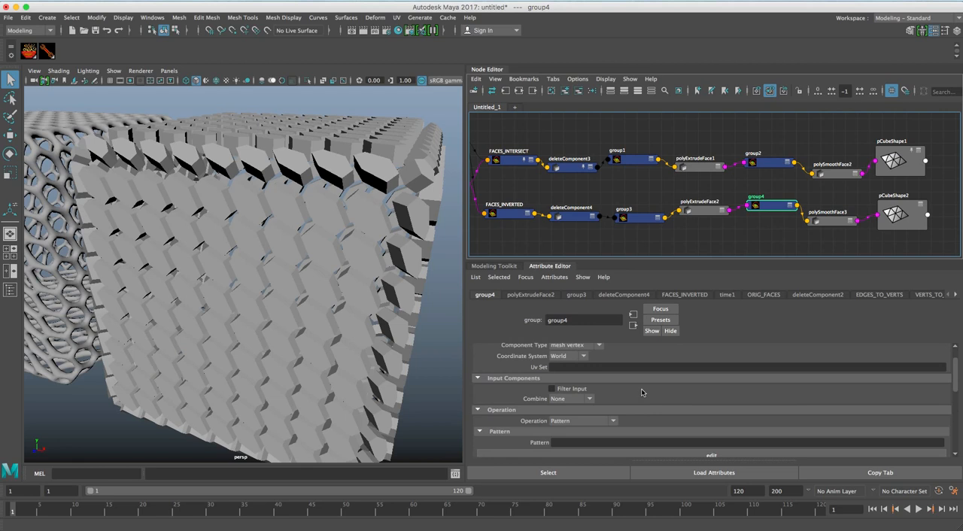
{"action": "scroll", "coordinate": [641, 389], "scroll_direction": "up", "scroll_amount": 2}
{"action": "left_click", "coordinate": [593, 371]}
{"action": "left_click", "coordinate": [576, 402]}
{"action": "scroll", "coordinate": [615, 398], "scroll_direction": "down", "scroll_amount": 2}
{"action": "left_click", "coordinate": [572, 429]}
{"action": "type", "text": "*"}
{"action": "key", "text": "Return"}
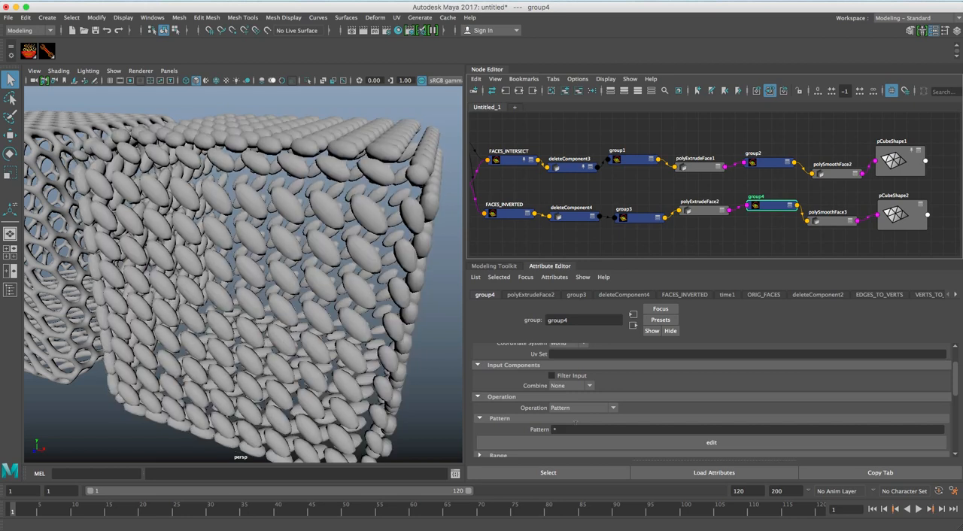
Review polySmoothFace3's smoothing settings and examine the rounded tiles on the second cube.
{"action": "left_click", "coordinate": [842, 222]}
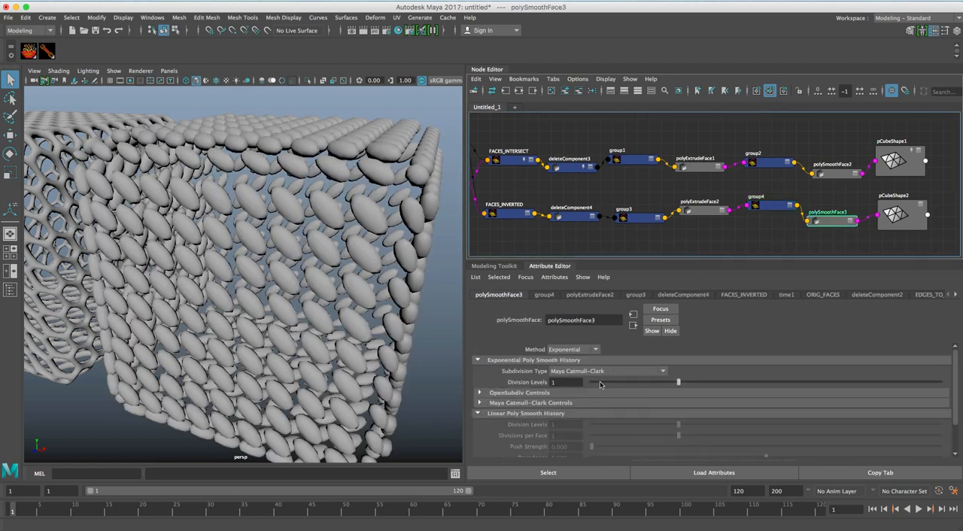
{"action": "left_click", "coordinate": [600, 384]}
{"action": "left_click", "coordinate": [640, 384]}
{"action": "right_click_drag", "start_coordinate": [410, 325], "coordinate": [231, 283], "text": "alt"}
{"action": "left_click_drag", "start_coordinate": [230, 283], "coordinate": [278, 275], "text": "alt"}
{"action": "right_click_drag", "start_coordinate": [278, 274], "coordinate": [320, 270], "text": "alt"}
{"action": "left_click_drag", "start_coordinate": [320, 270], "coordinate": [331, 270], "text": "alt"}
Move pCube2 sideways onto the lattice cube and examine how the smoothed tiles fit into the lattice holes.
{"action": "left_click", "coordinate": [340, 256]}
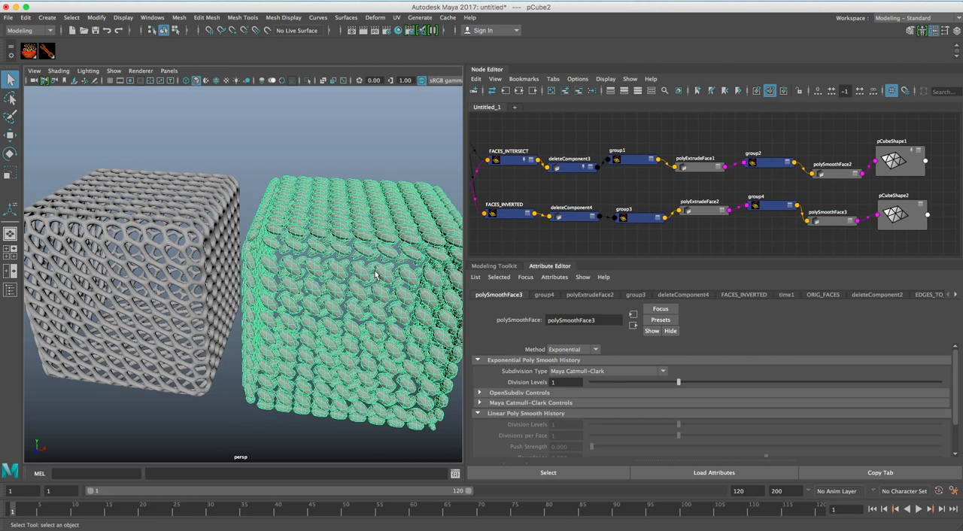
{"action": "key", "text": "w"}
{"action": "left_click_drag", "start_coordinate": [438, 300], "coordinate": [339, 252]}
{"action": "scroll", "coordinate": [367, 236], "scroll_direction": "up", "scroll_amount": 5}
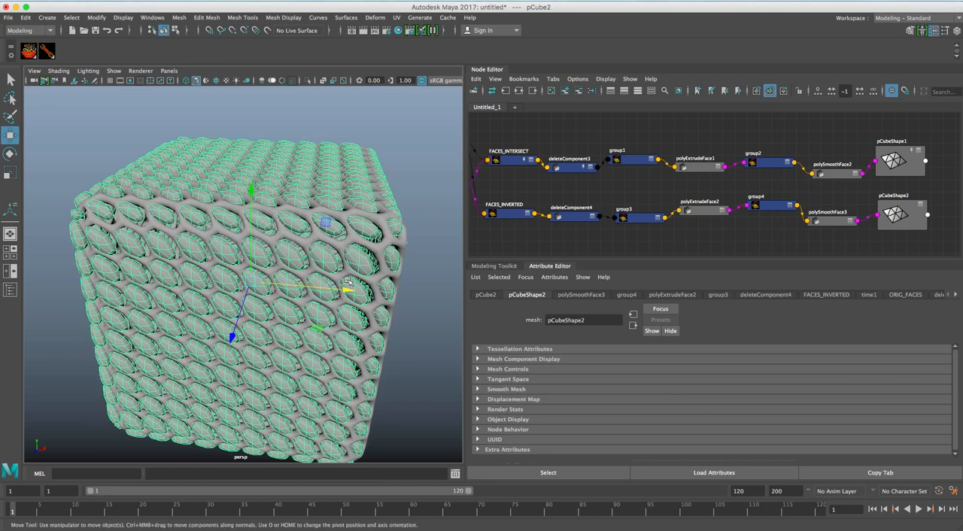
{"action": "left_click_drag", "start_coordinate": [346, 291], "coordinate": [352, 291]}
{"action": "left_click_drag", "start_coordinate": [276, 278], "coordinate": [391, 260], "text": "alt"}
{"action": "left_click", "coordinate": [428, 266]}
{"action": "scroll", "coordinate": [248, 257], "scroll_direction": "up", "scroll_amount": 5}
{"action": "middle_click_drag", "start_coordinate": [234, 259], "coordinate": [300, 245], "text": "alt"}
{"action": "right_click_drag", "start_coordinate": [299, 245], "coordinate": [173, 249], "text": "alt"}
{"action": "left_click_drag", "start_coordinate": [174, 249], "coordinate": [188, 290], "text": "alt"}
{"action": "middle_click_drag", "start_coordinate": [270, 240], "coordinate": [230, 236], "text": "alt"}
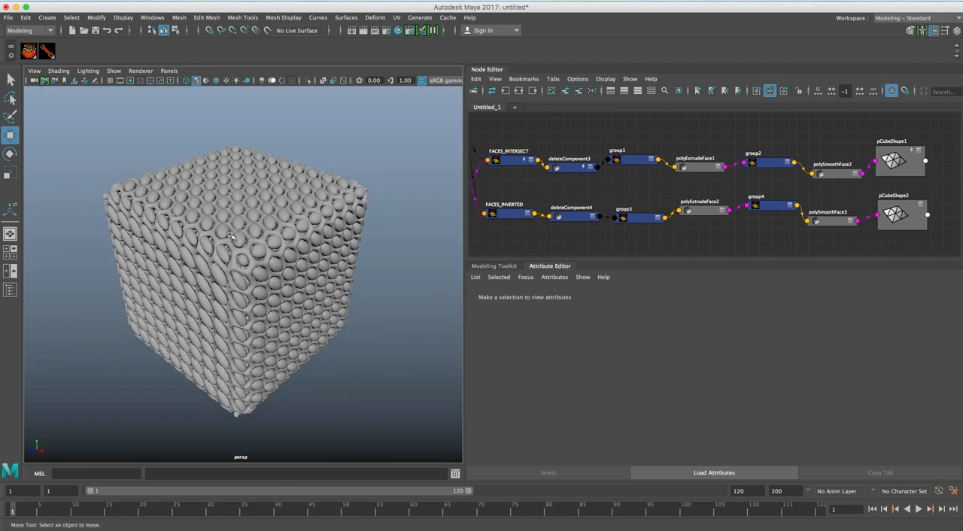
Move pCube2 along X back out of the lattice cube, deselect it and view both cubes side by side.
{"action": "left_click", "coordinate": [234, 240]}
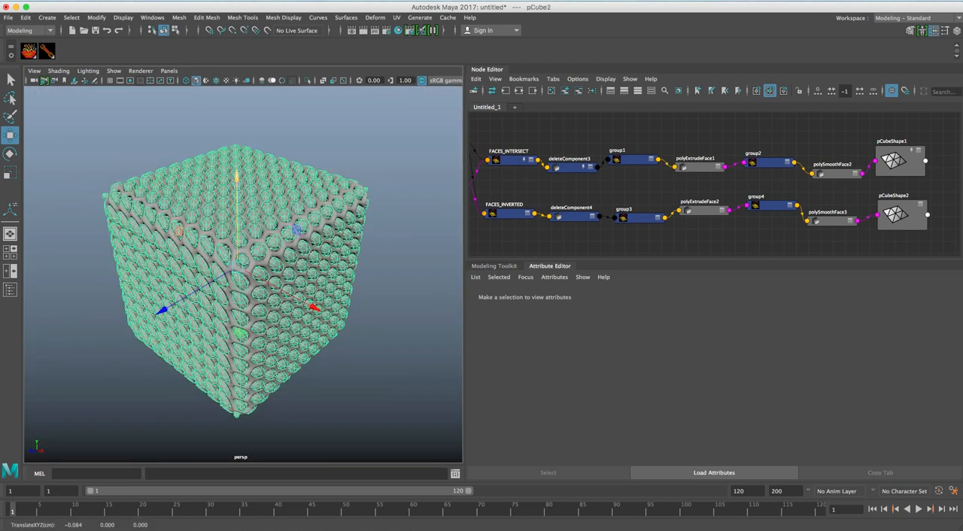
{"action": "left_click_drag", "start_coordinate": [312, 305], "coordinate": [428, 307]}
{"action": "middle_click_drag", "start_coordinate": [428, 307], "coordinate": [287, 268], "text": "alt"}
{"action": "left_click_drag", "start_coordinate": [286, 268], "coordinate": [438, 299]}
{"action": "right_click_drag", "start_coordinate": [438, 299], "coordinate": [279, 259], "text": "alt"}
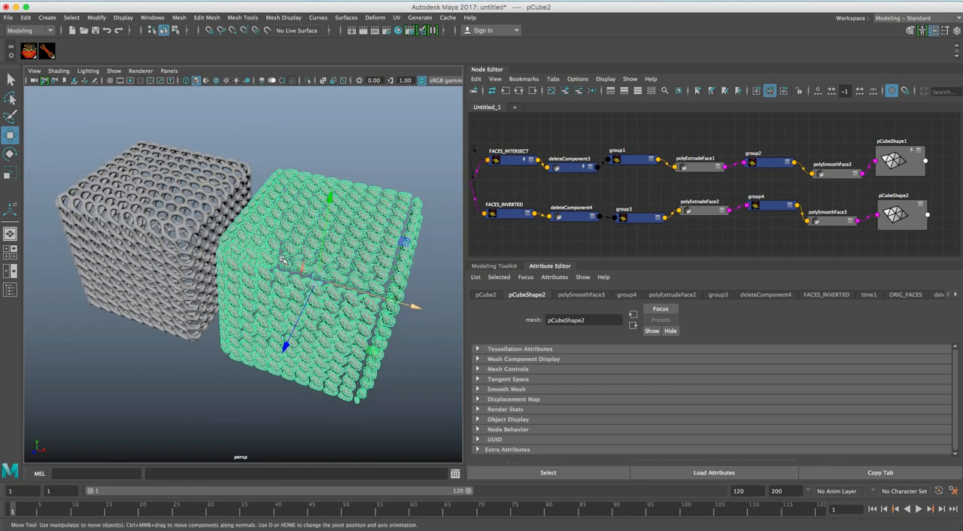
{"action": "left_click", "coordinate": [270, 161]}
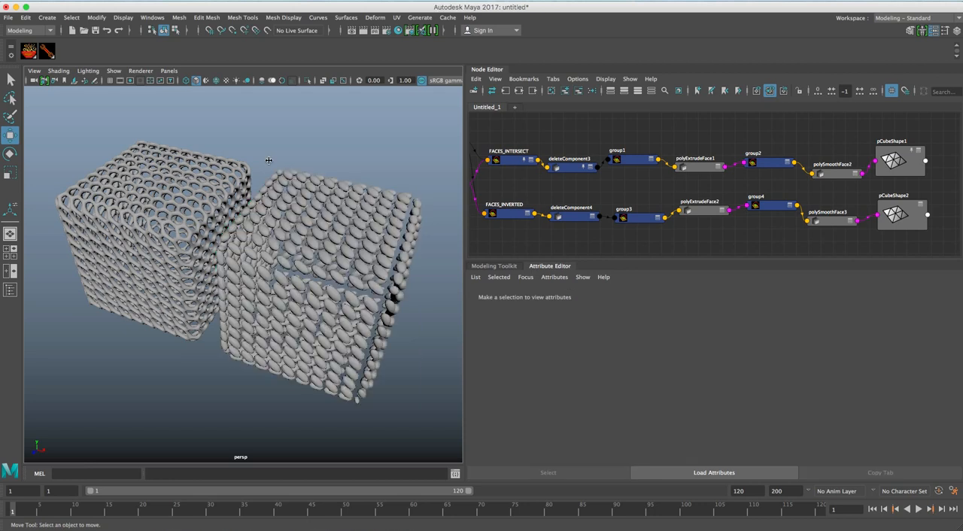
{"action": "right_click_drag", "start_coordinate": [194, 239], "coordinate": [184, 218], "text": "alt"}
{"action": "left_click_drag", "start_coordinate": [184, 218], "coordinate": [316, 208], "text": "alt"}
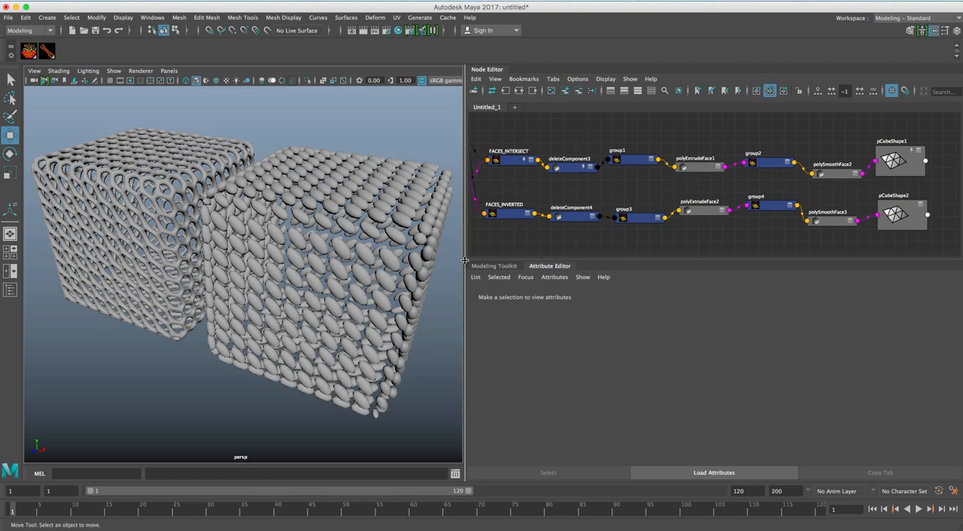
Examine which outputs can be connected from FACES_INVERTED to deleteComponent4 and from deleteComponent3 to group1, without changing anything.
{"action": "left_click_drag", "start_coordinate": [501, 197], "coordinate": [555, 216]}
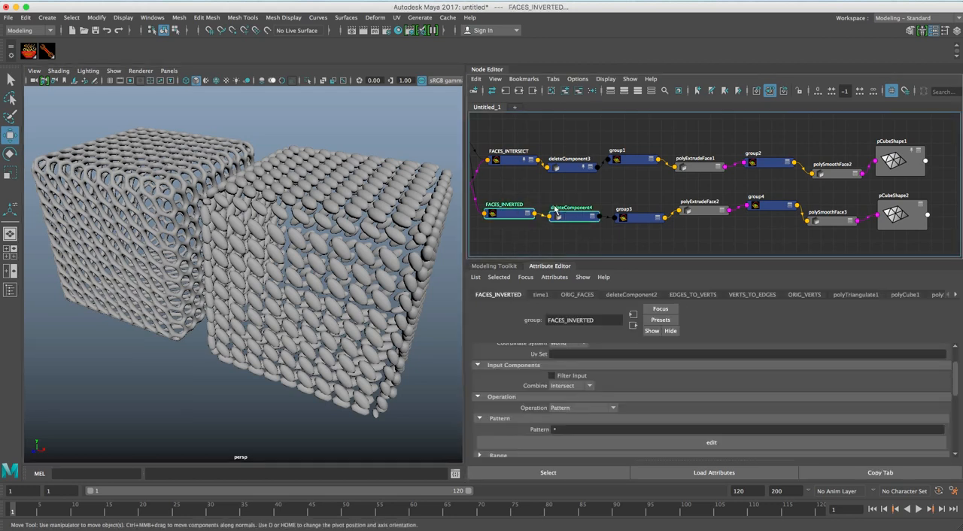
{"action": "right_click", "coordinate": [536, 184]}
{"action": "mouse_move", "coordinate": [570, 185]}
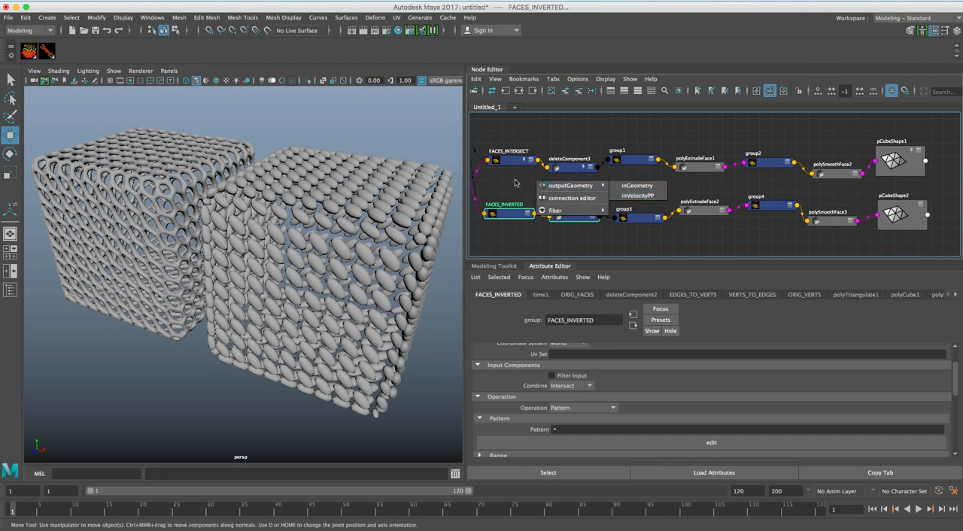
{"action": "left_click", "coordinate": [569, 160]}
{"action": "right_click", "coordinate": [626, 140]}
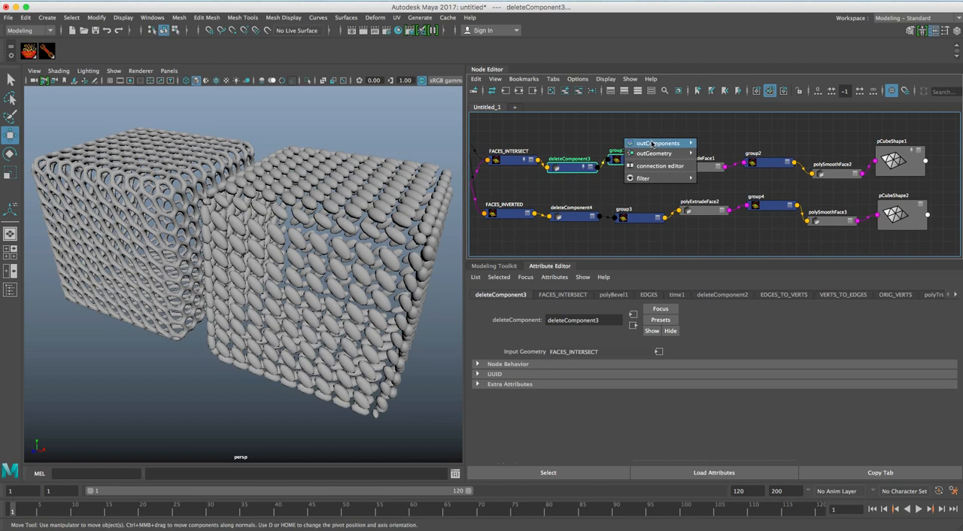
{"action": "mouse_move", "coordinate": [653, 155]}
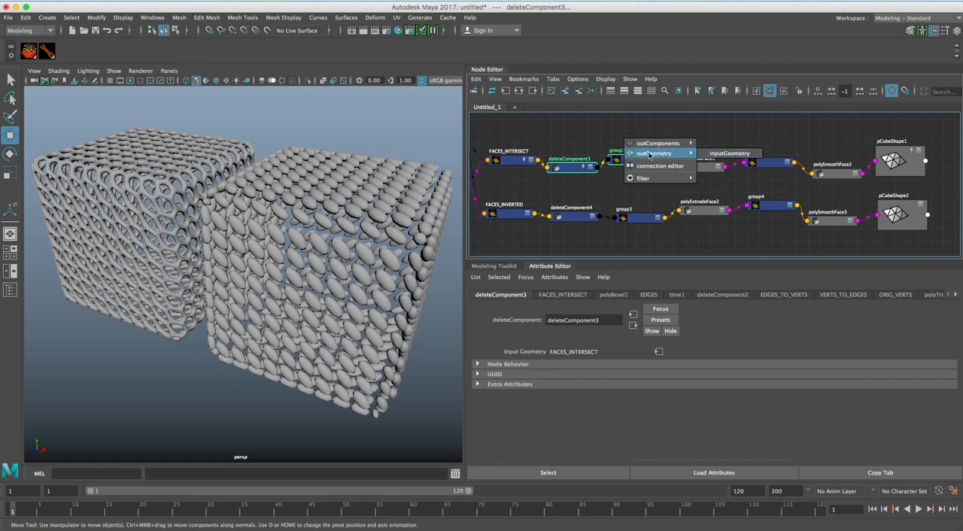
{"action": "left_click", "coordinate": [600, 146]}
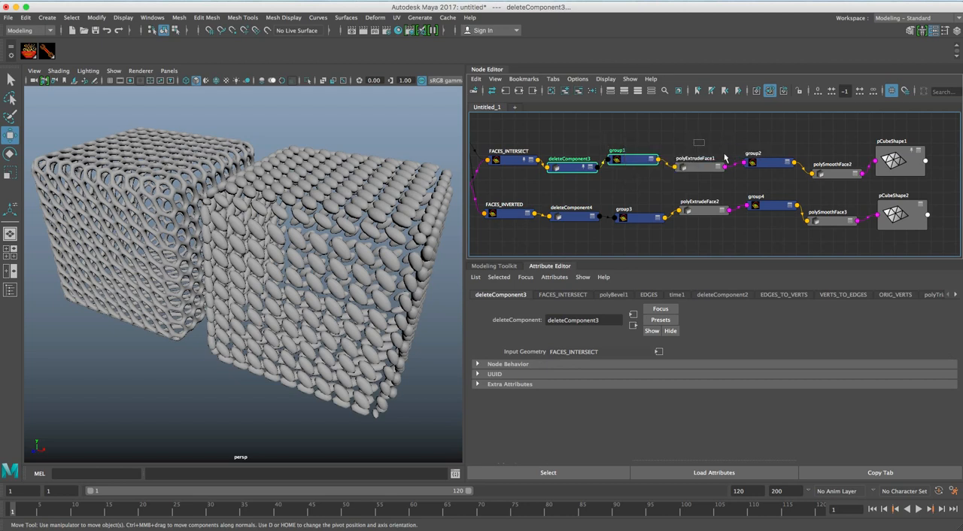
{"action": "left_click_drag", "start_coordinate": [765, 172], "coordinate": [766, 173]}
{"action": "left_click", "coordinate": [756, 144]}
{"action": "right_click_drag", "start_coordinate": [335, 262], "coordinate": [329, 263], "text": "alt"}
{"action": "left_click_drag", "start_coordinate": [329, 262], "coordinate": [297, 246], "text": "alt"}
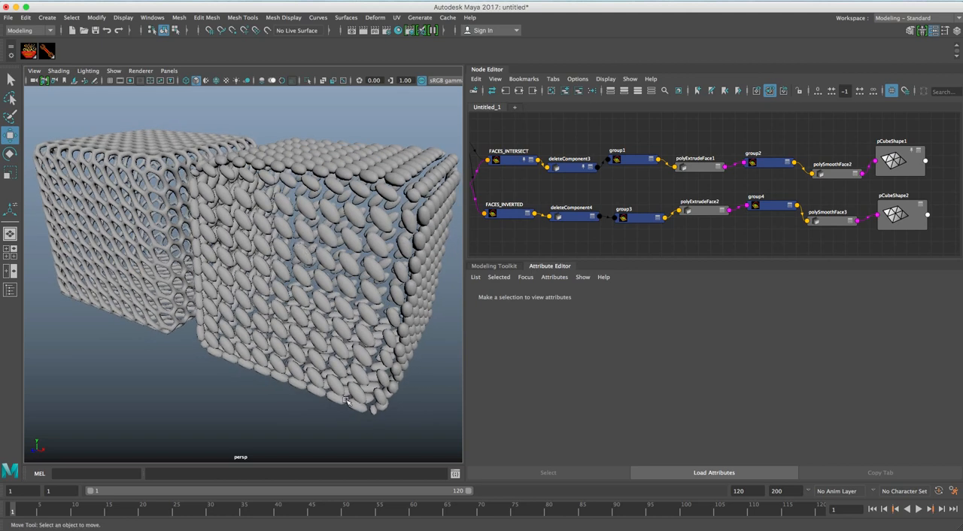